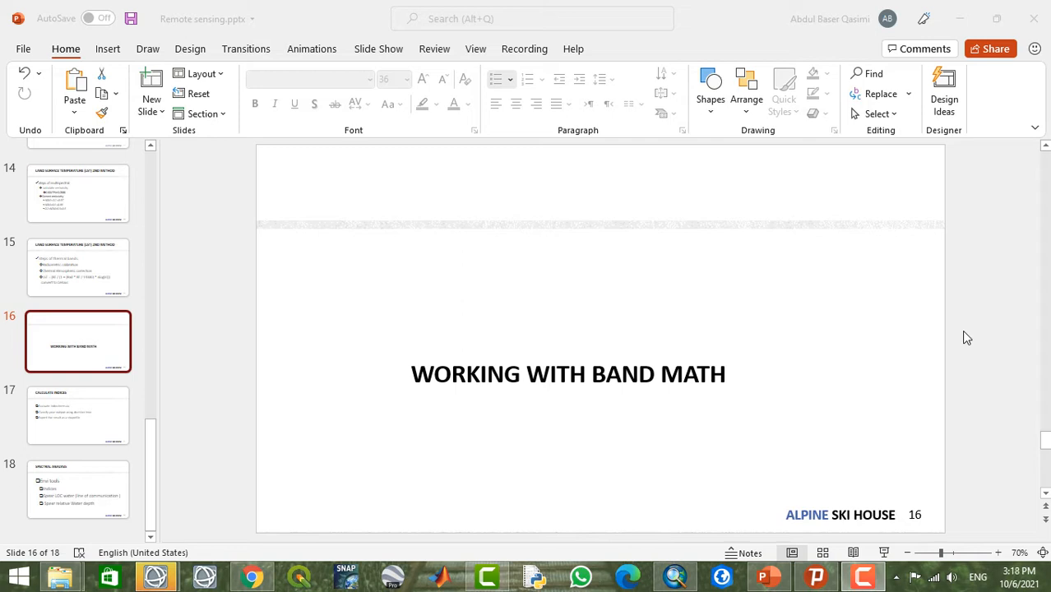
# - Switch to ENVI, close the Data Manager, and look through the previous expressions in the Band Math tool
pyautogui.moveTo(165, 578)
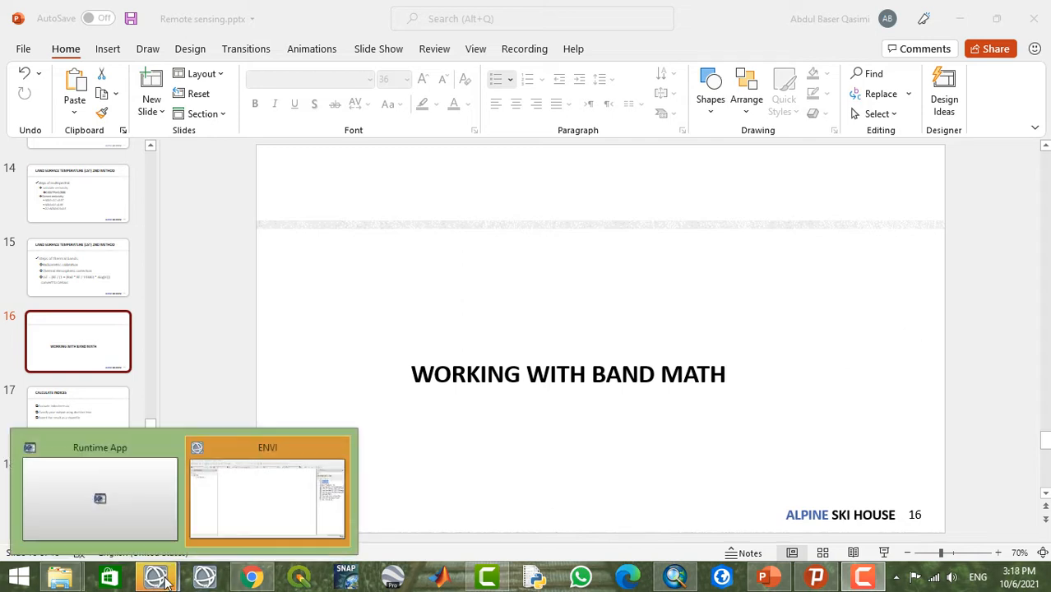
pyautogui.click(211, 517)
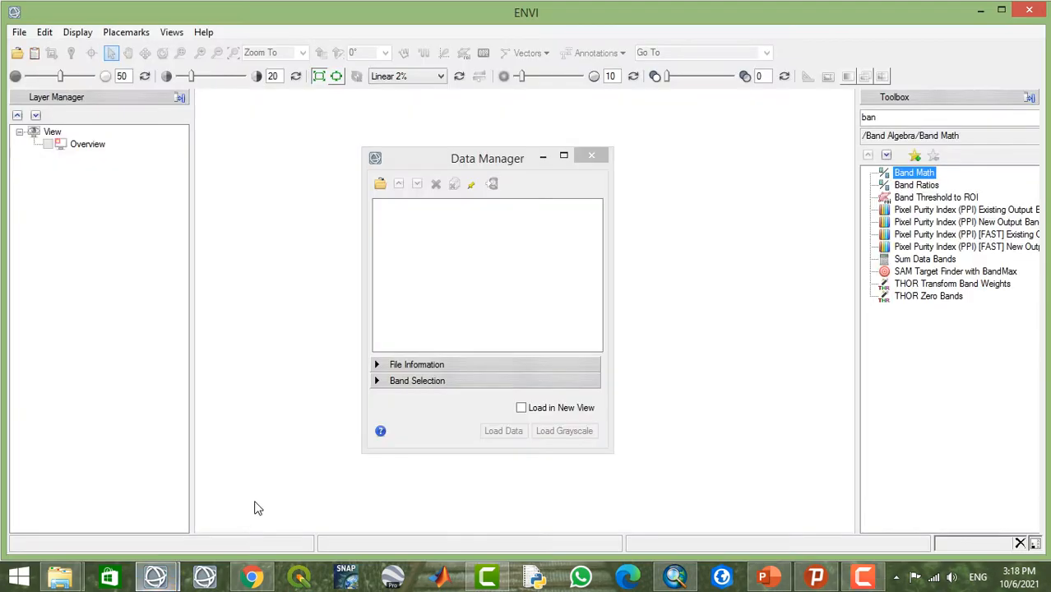
pyautogui.click(591, 155)
pyautogui.doubleClick(905, 173)
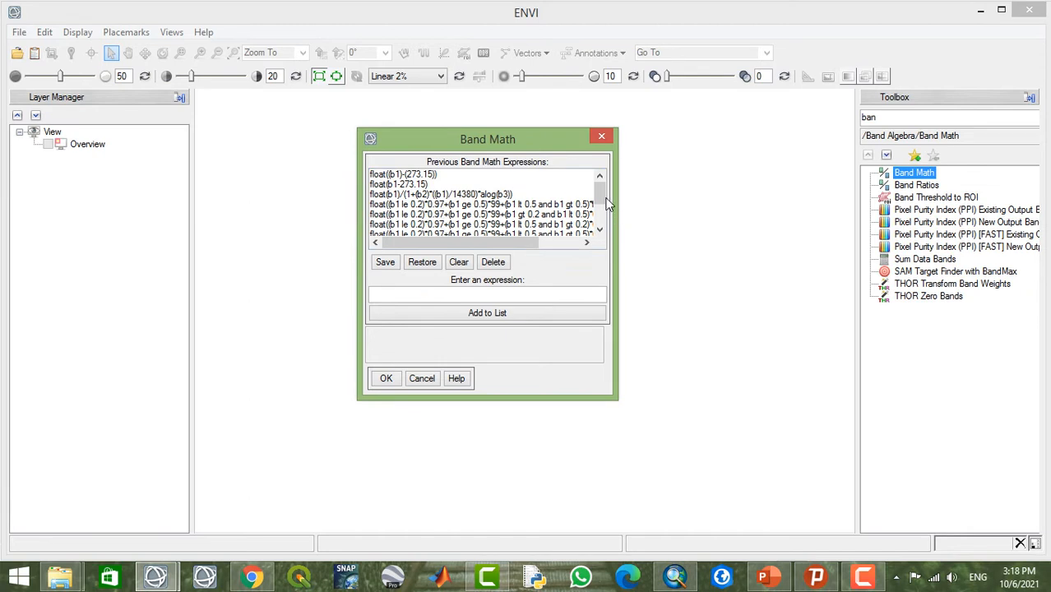
pyautogui.scroll(-2, 606, 205)
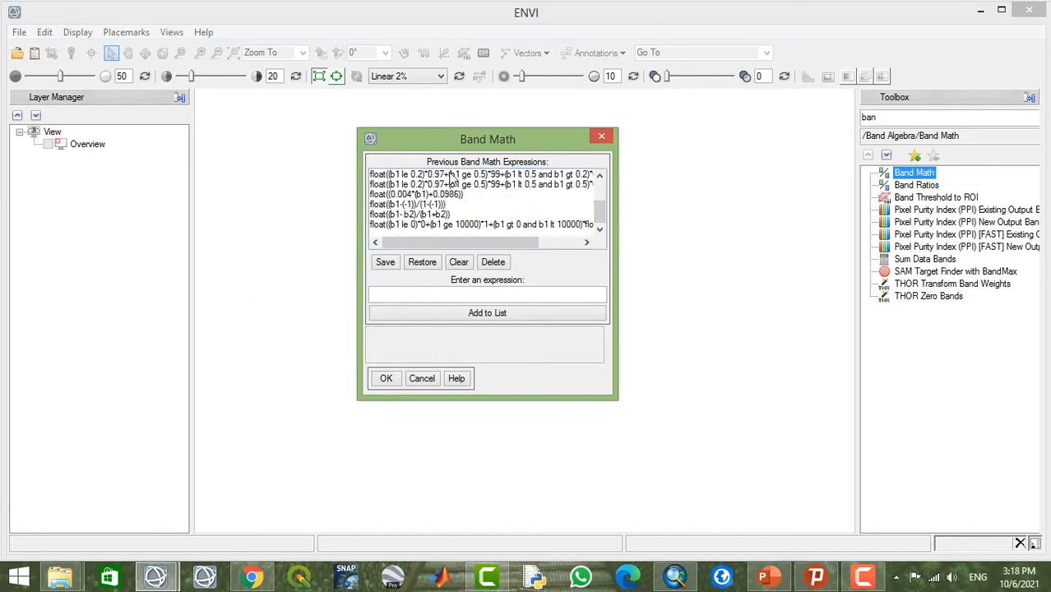
pyautogui.moveTo(600, 211); pyautogui.dragTo(622, 182)
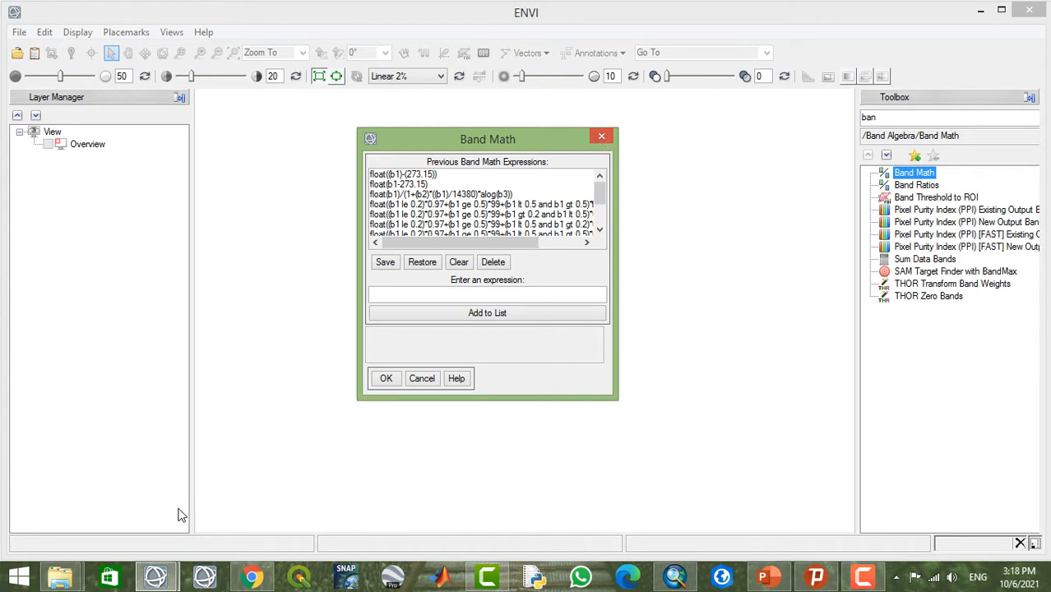
# - Switch to PowerPoint and go through the three bullet points of slide 17, Calculate Indices
pyautogui.click(769, 578)
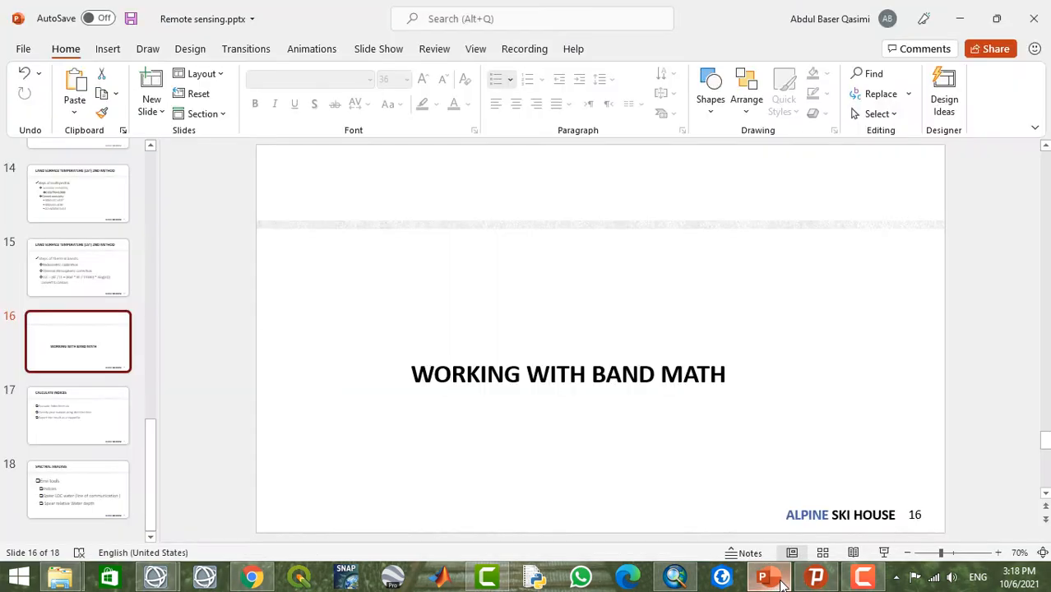
pyautogui.click(76, 411)
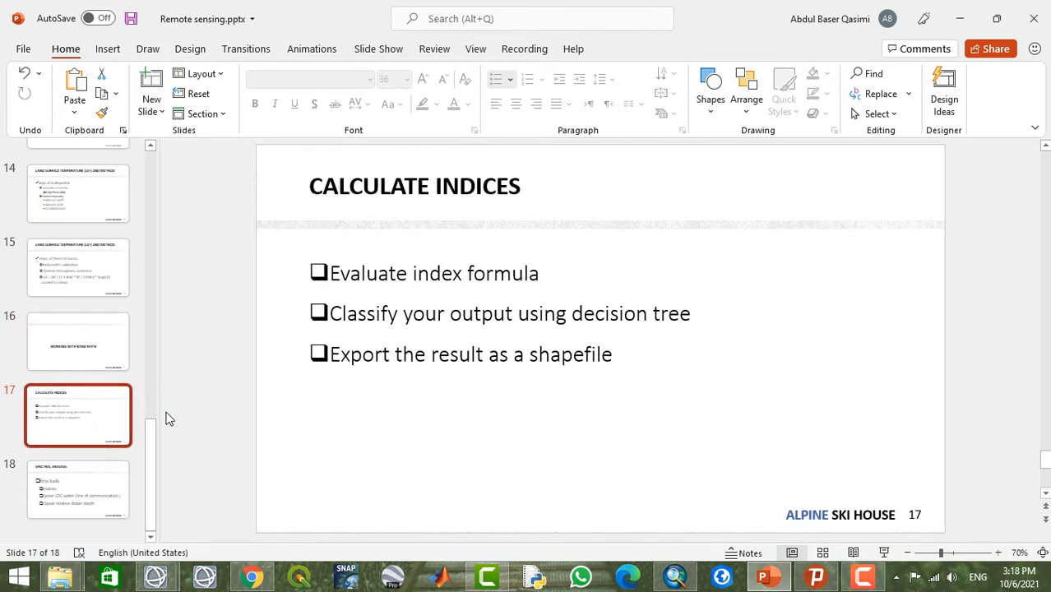
pyautogui.click(349, 277)
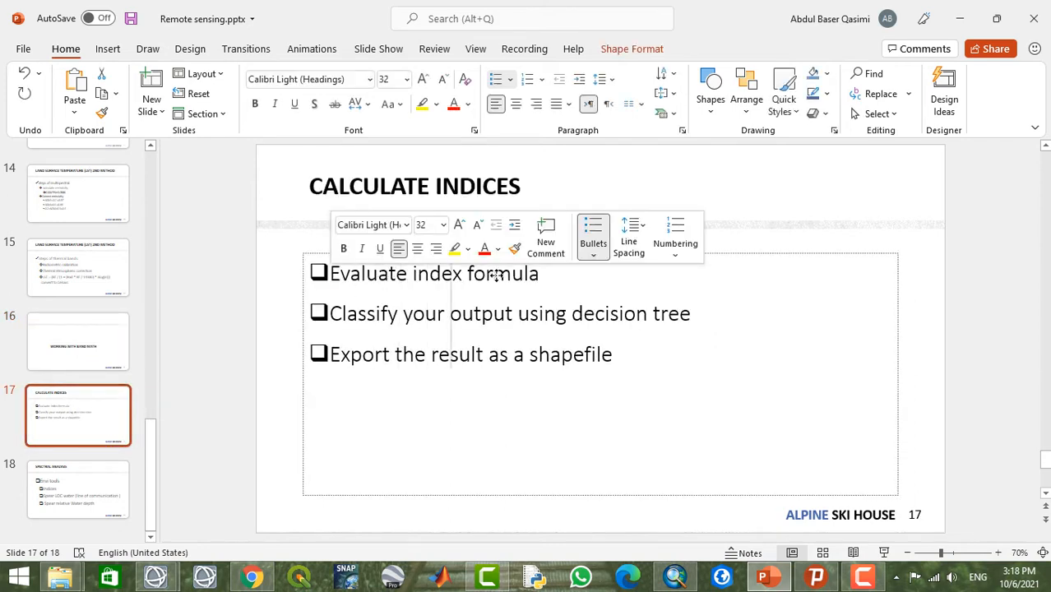
pyautogui.moveTo(562, 282); pyautogui.dragTo(545, 286)
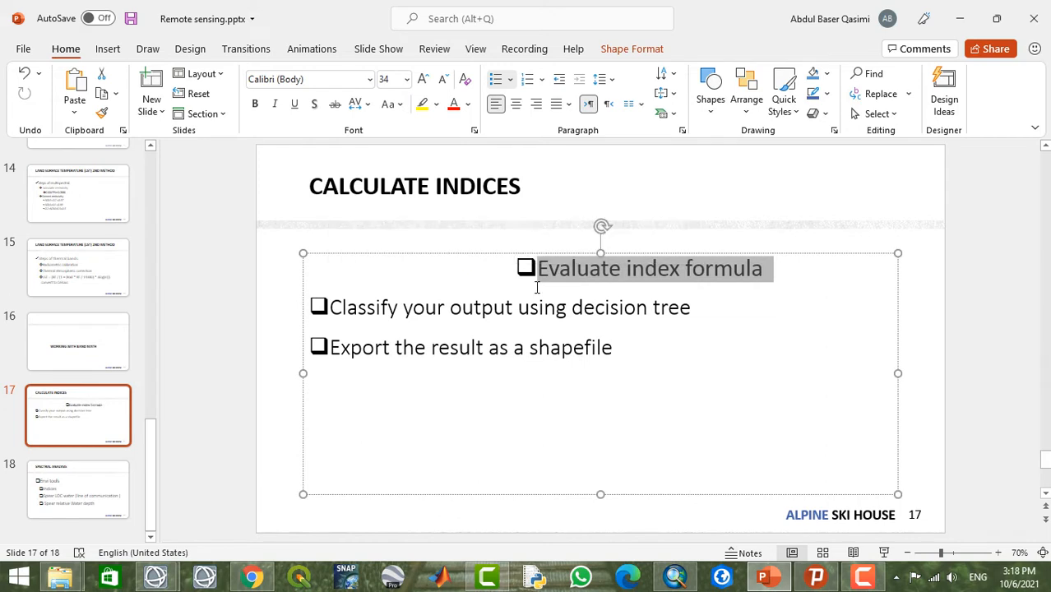
pyautogui.hotkey('ctrl', 'z')
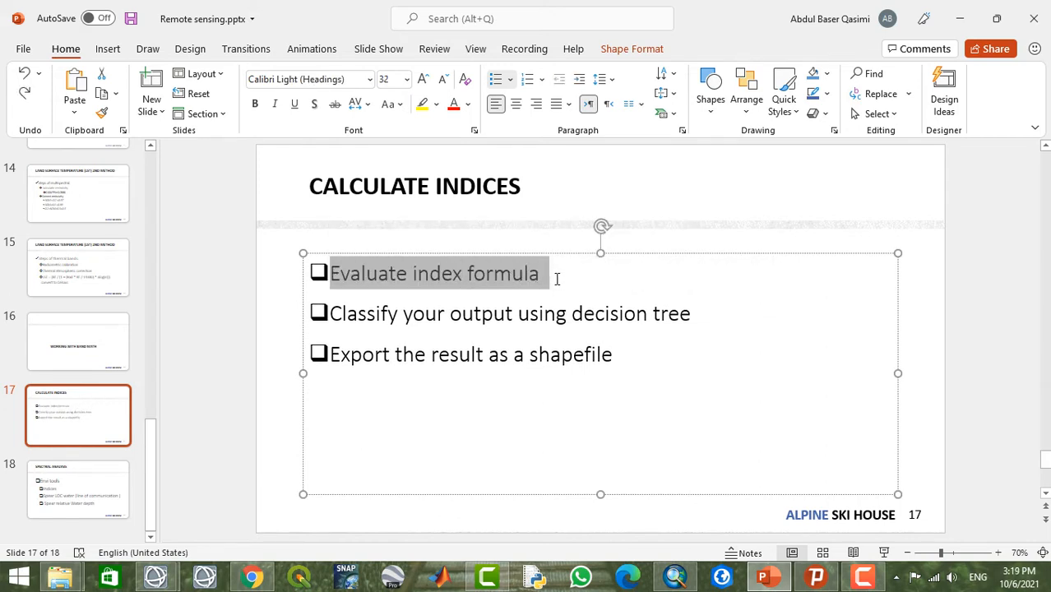
pyautogui.moveTo(332, 318); pyautogui.dragTo(719, 315)
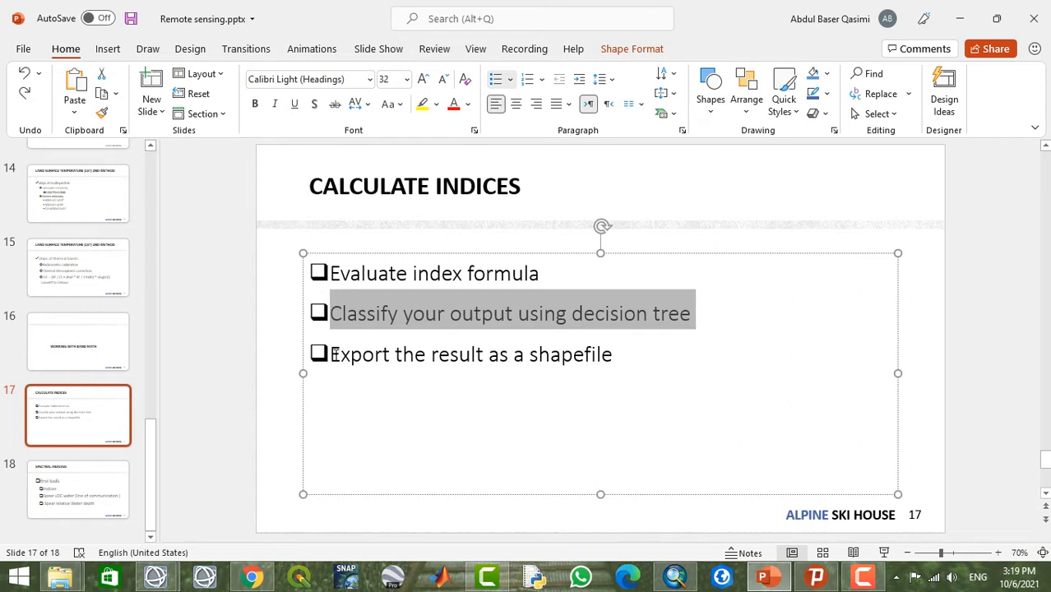
pyautogui.moveTo(615, 353); pyautogui.dragTo(357, 383)
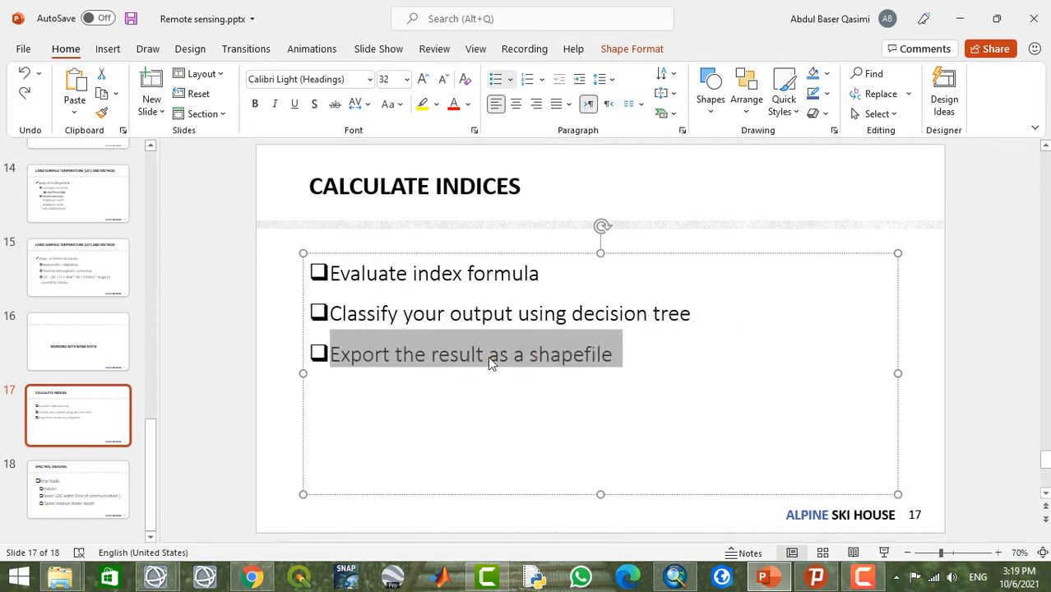
pyautogui.click(599, 353)
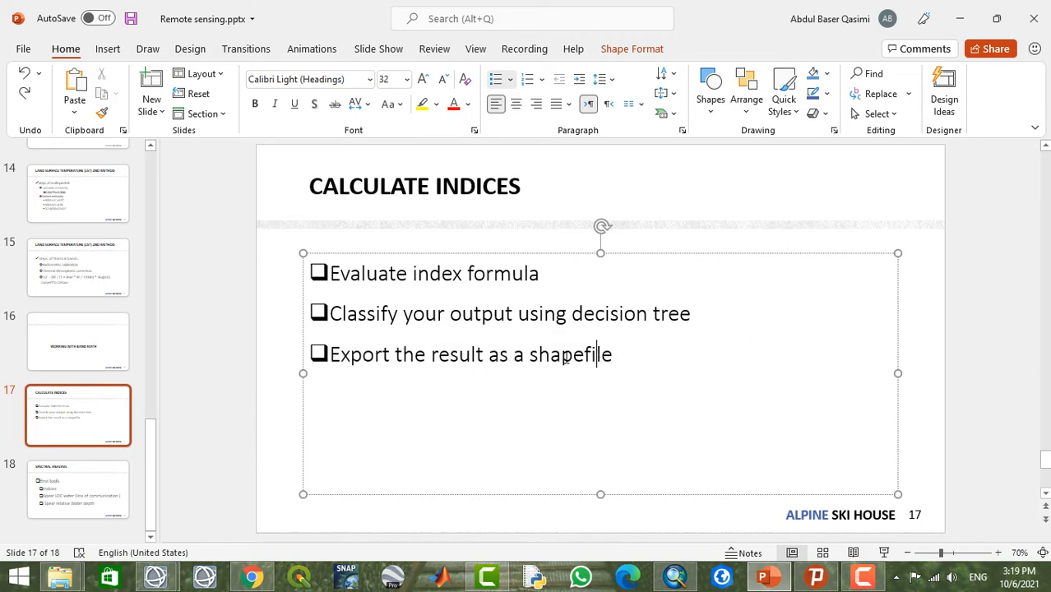
pyautogui.click(282, 458)
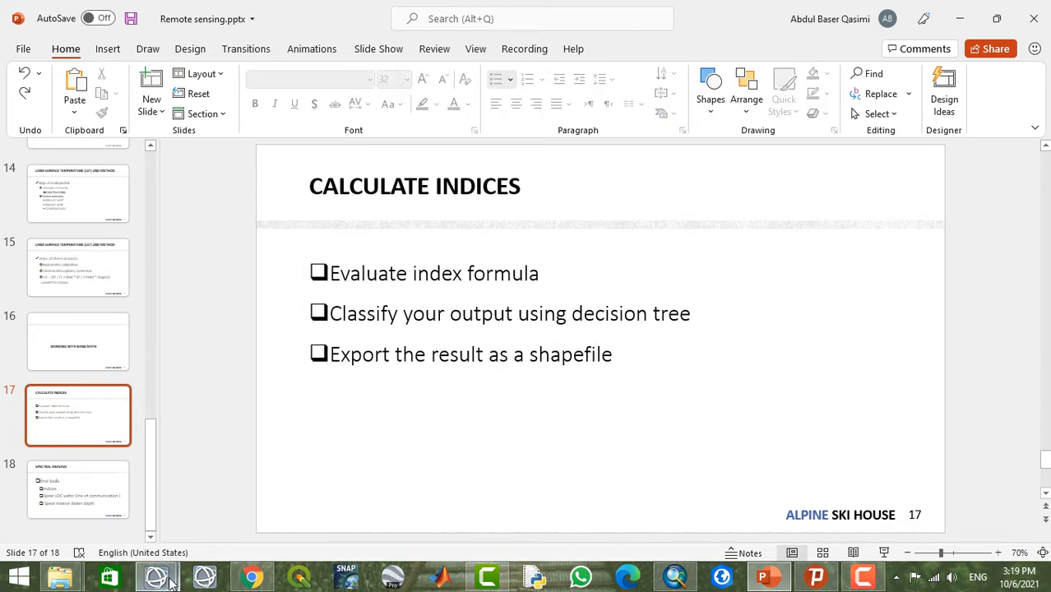
# - Switch back to ENVI and close the Band Math dialog
pyautogui.moveTo(156, 578)
pyautogui.click(293, 504)
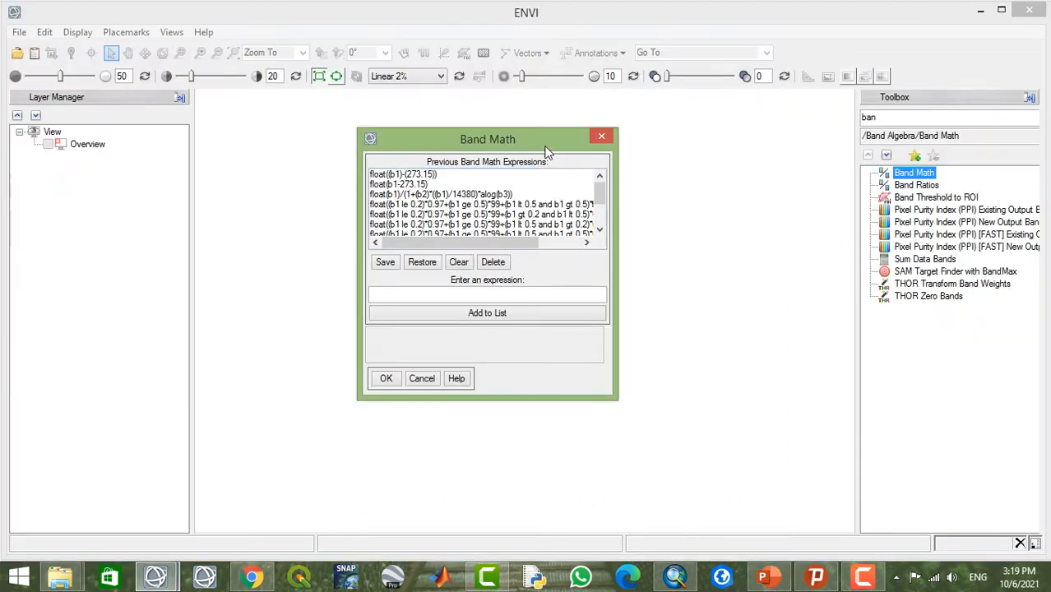
pyautogui.click(601, 137)
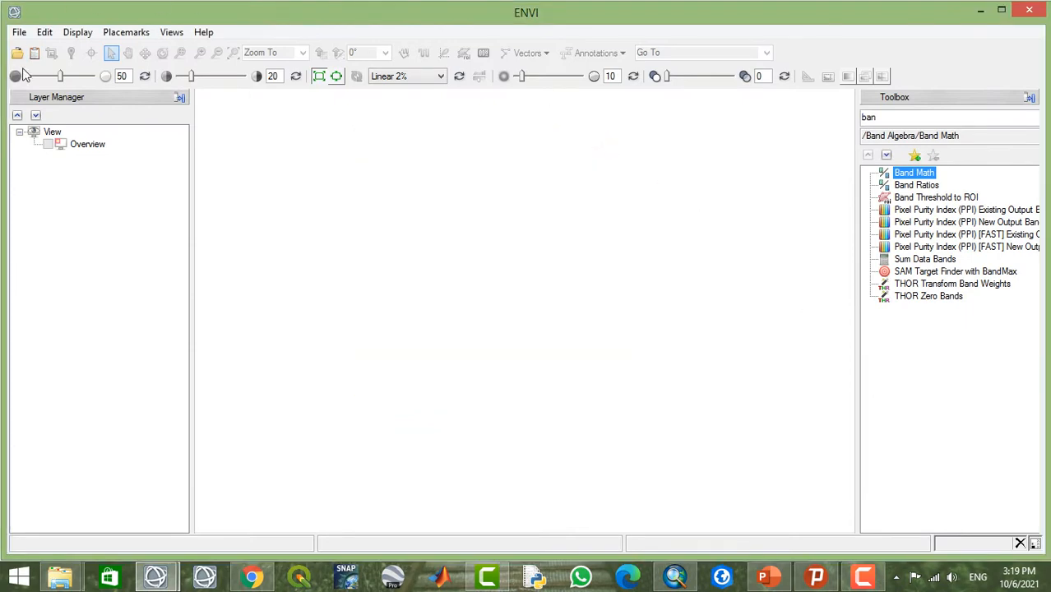
# - Open the Landsat scene from its metadata file LC08_L1TP_153034_20210925_20211001_01_T1_MTL.txt
pyautogui.click(19, 32)
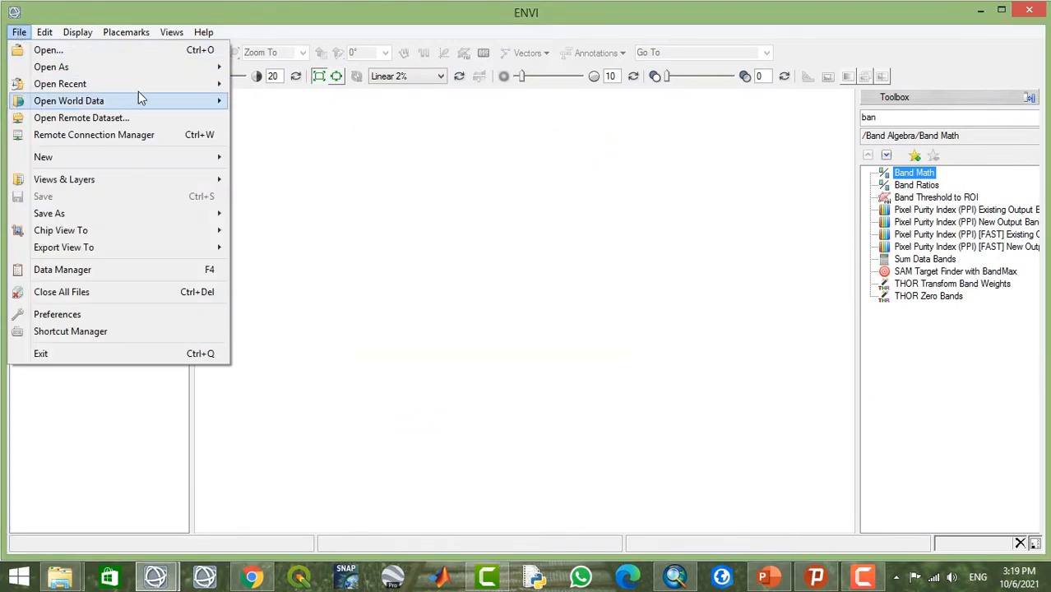
pyautogui.moveTo(210, 67)
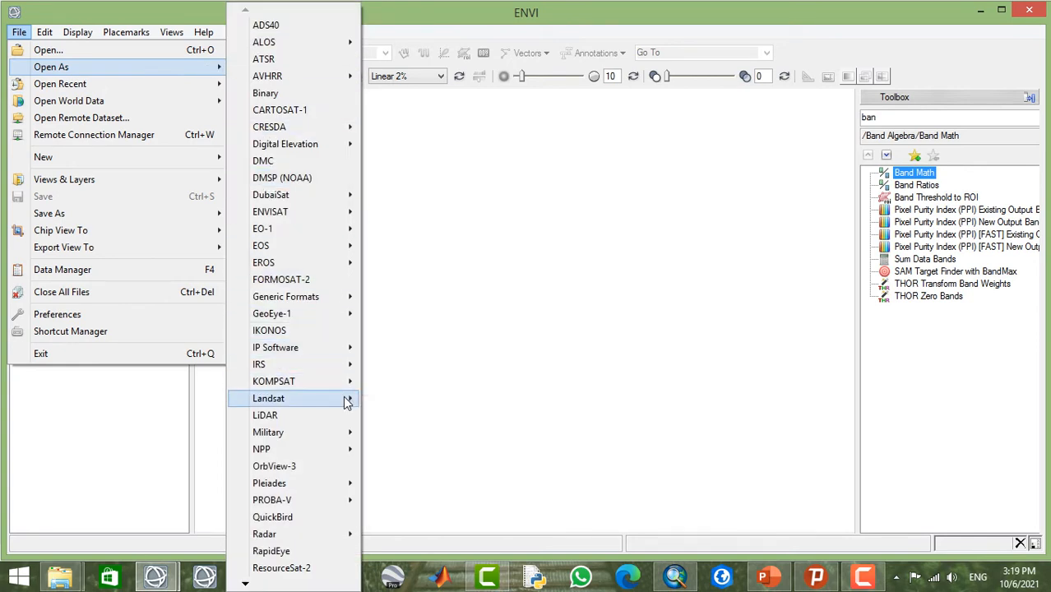
pyautogui.moveTo(347, 401)
pyautogui.click(428, 416)
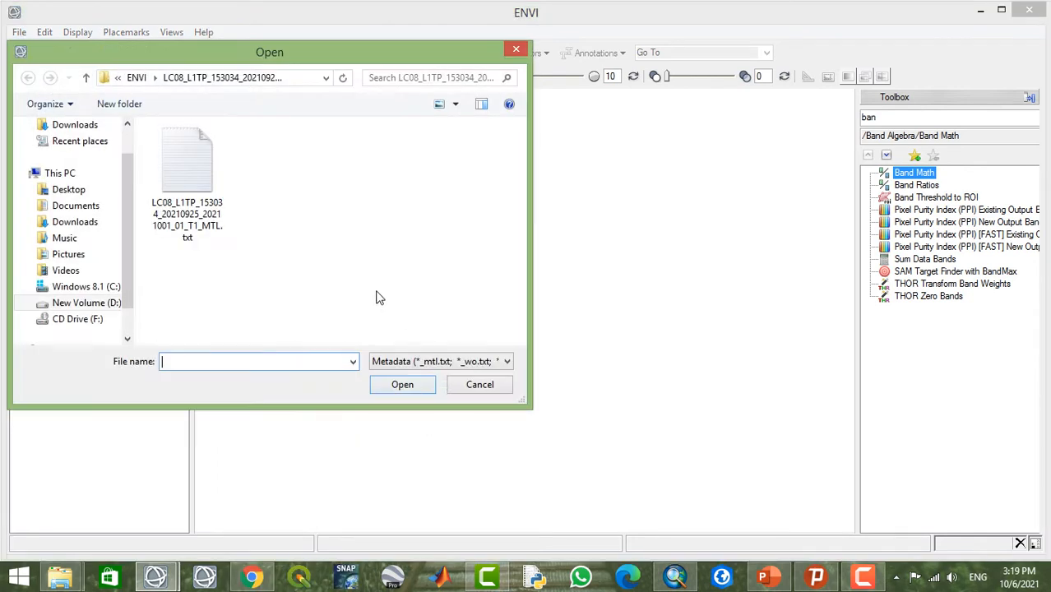
pyautogui.click(207, 166)
pyautogui.click(421, 391)
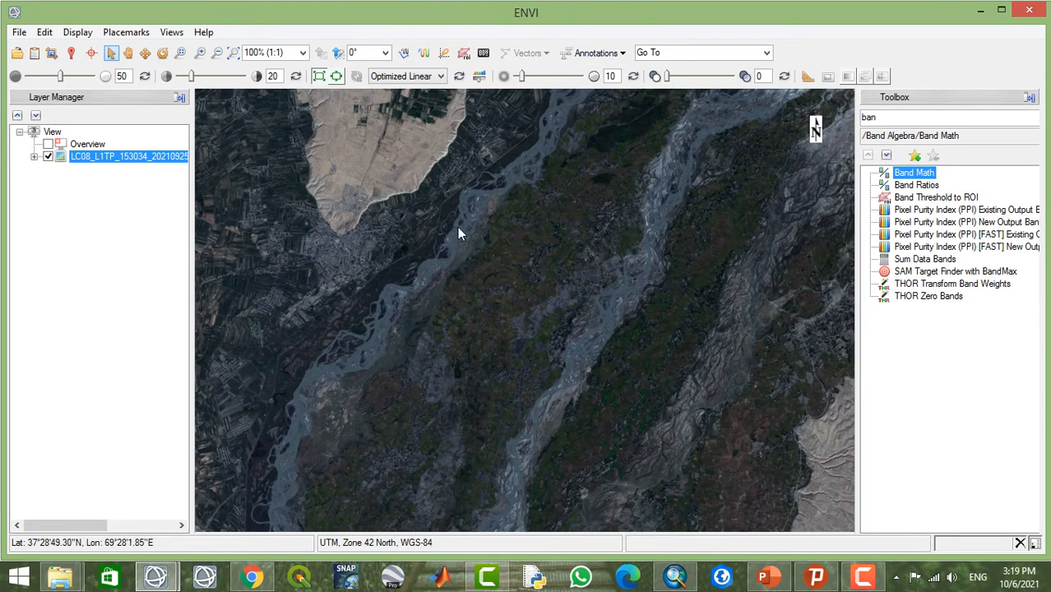
# - Draw a rectangular region of interest over the eastern end of the dark vegetated valley near the scene's centre
pyautogui.click(128, 54)
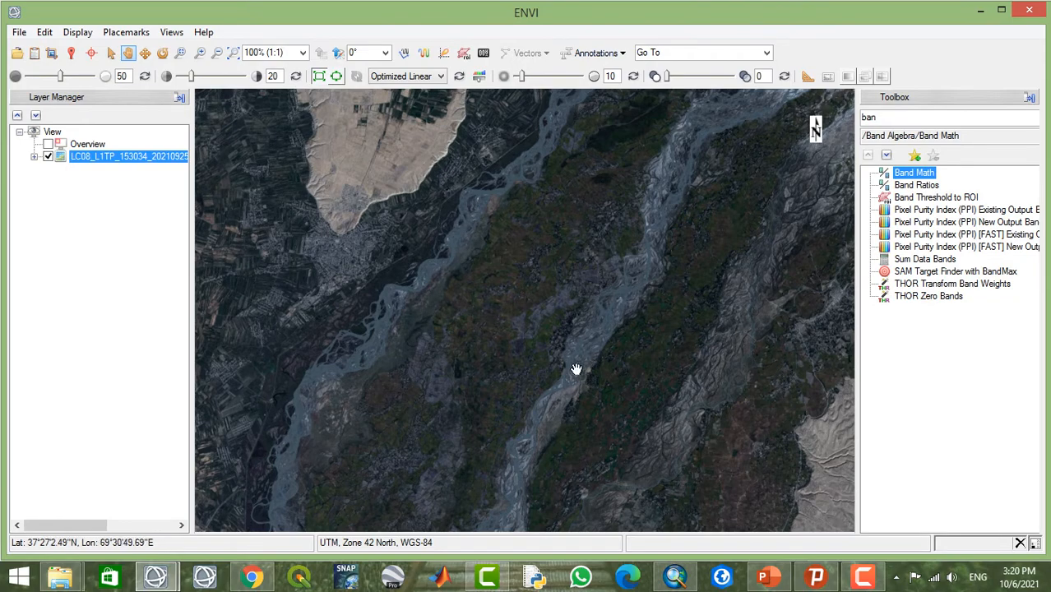
pyautogui.scroll(-2, 463, 226)
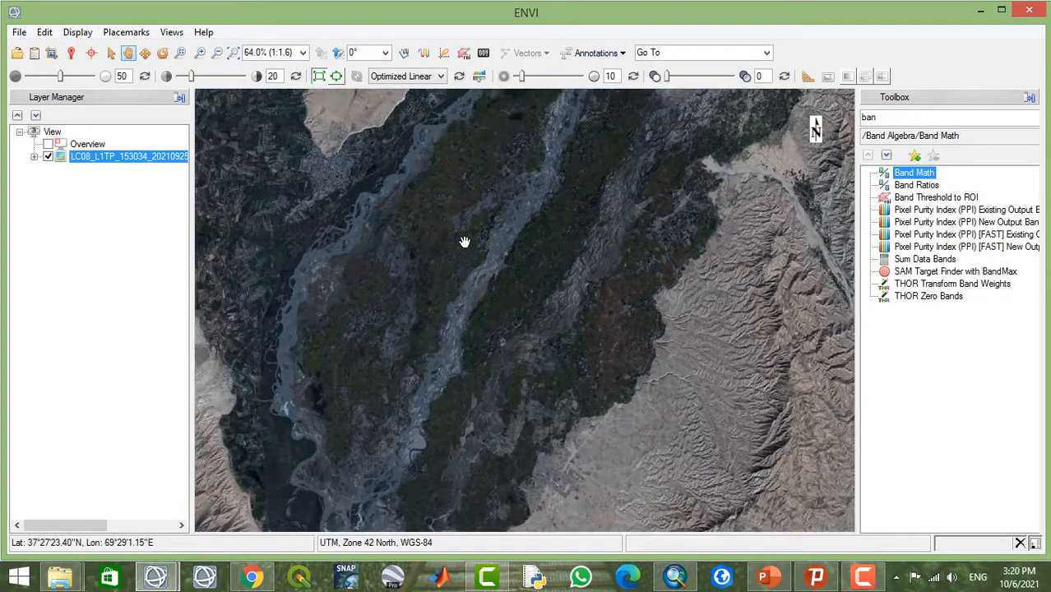
pyautogui.scroll(-6, 465, 241)
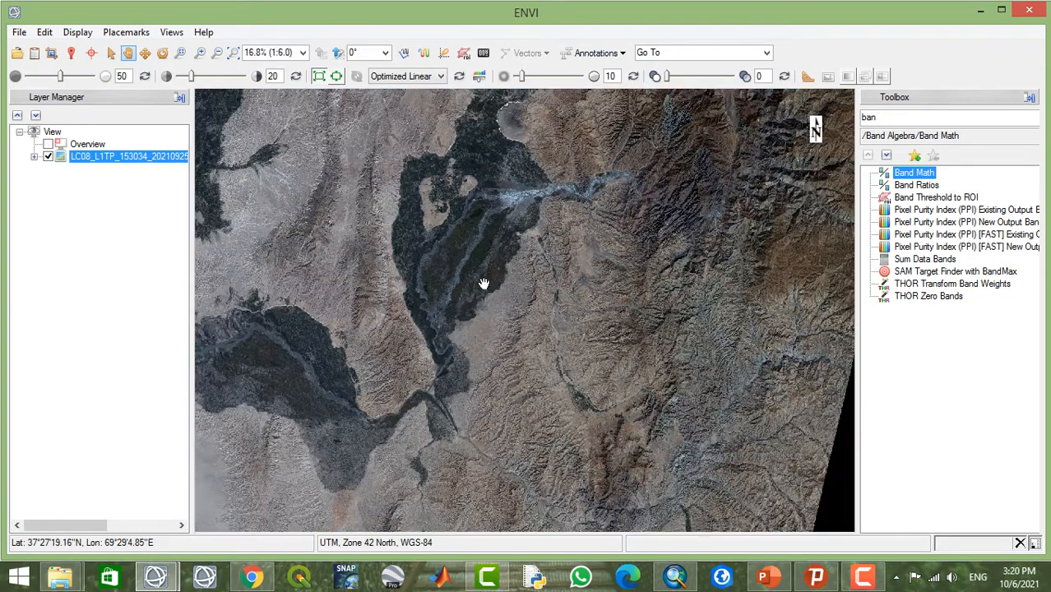
pyautogui.scroll(-1, 483, 284)
pyautogui.moveTo(402, 287); pyautogui.dragTo(424, 298)
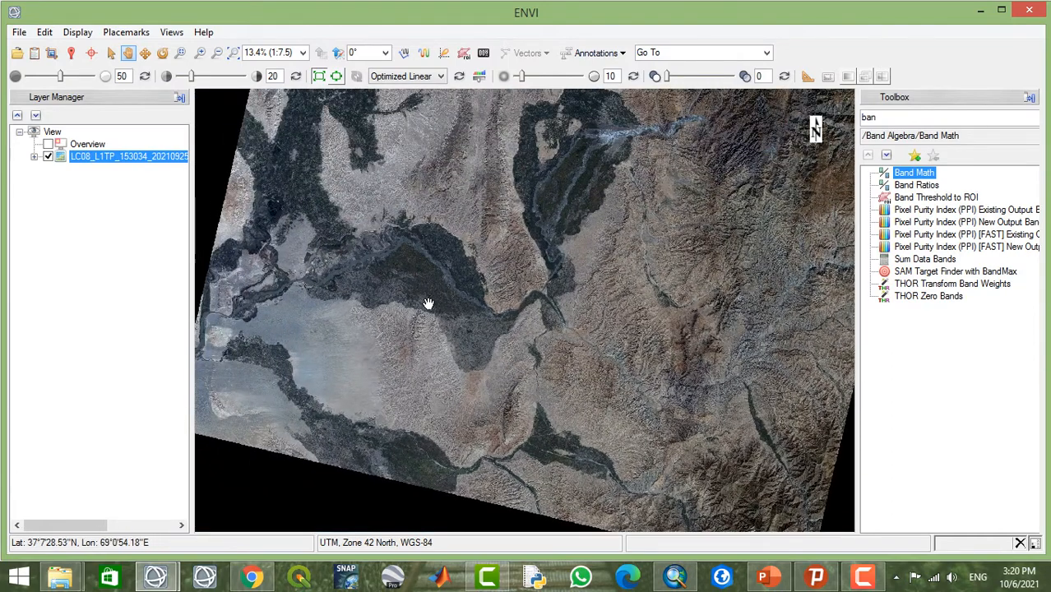
pyautogui.click(463, 53)
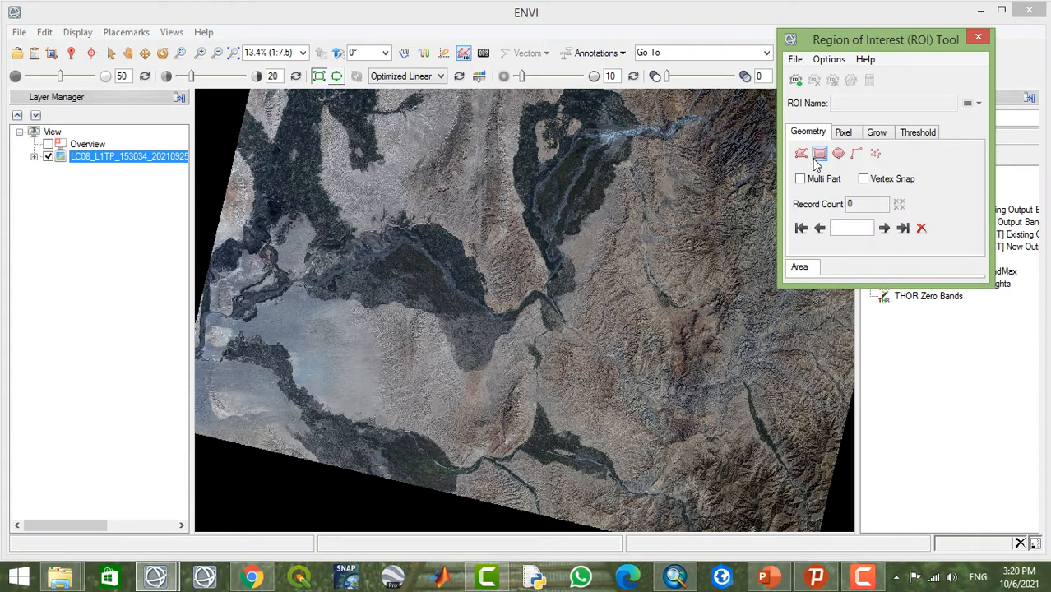
pyautogui.click(817, 158)
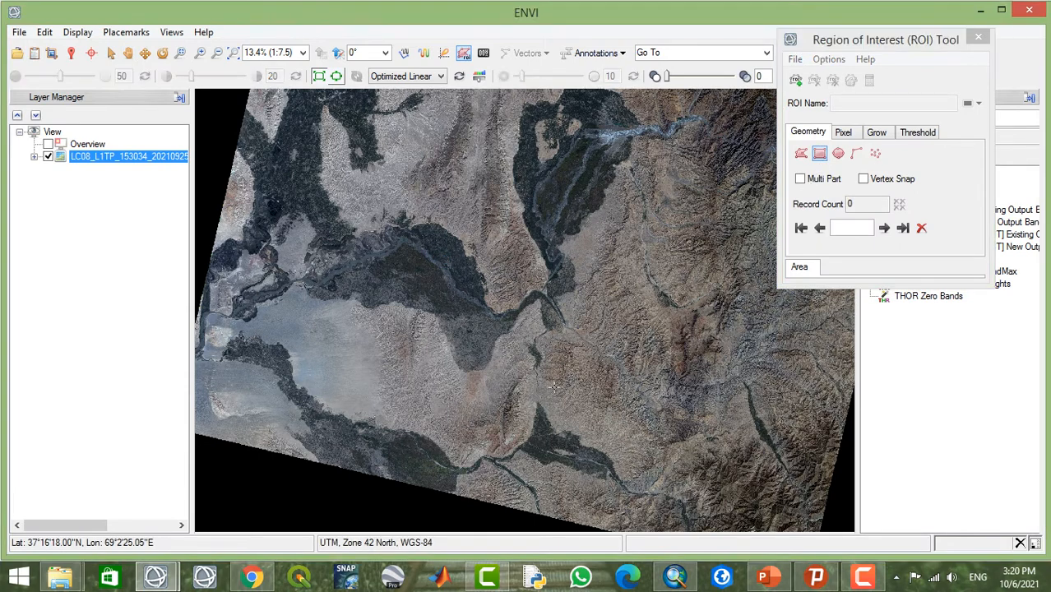
pyautogui.moveTo(556, 386); pyautogui.dragTo(510, 380)
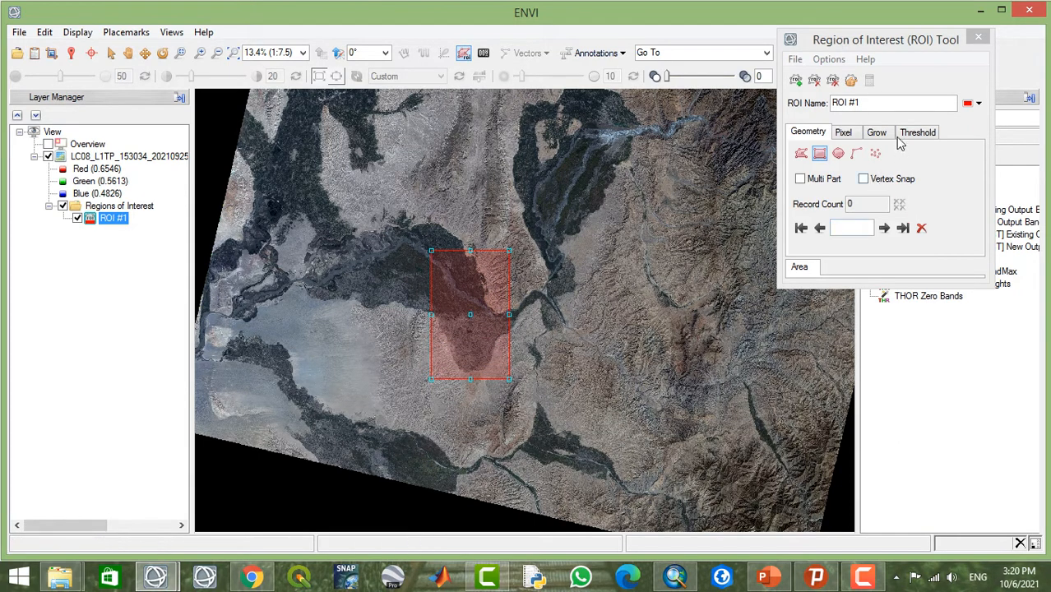
# - Rename the region of interest as Emam_Saheb and close the Region of Interest tool
pyautogui.click(874, 102)
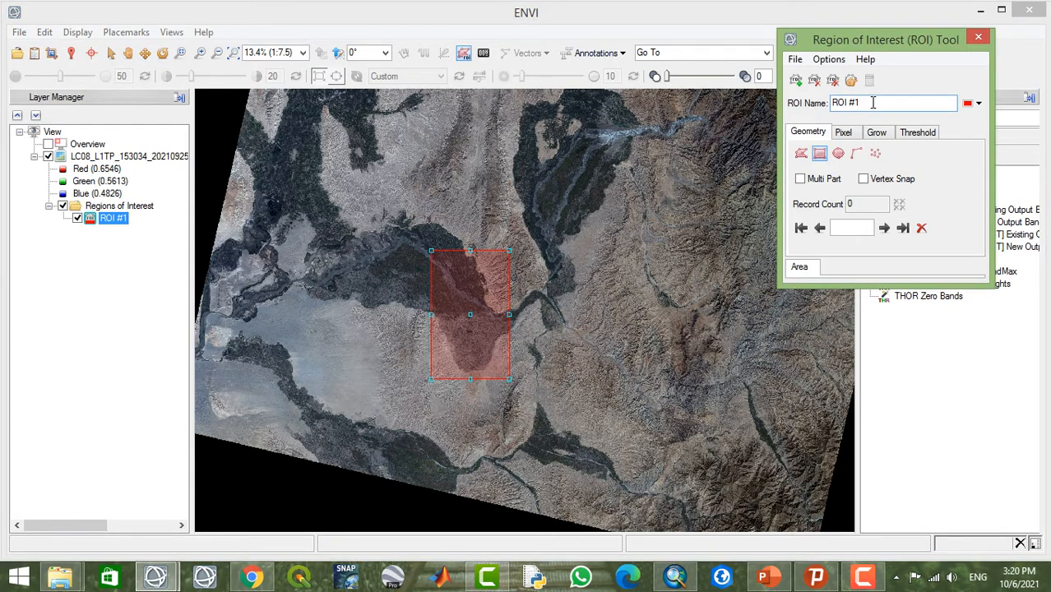
pyautogui.press('BackSpace')
pyautogui.press('BackSpace')
pyautogui.press('BackSpace')
pyautogui.press('BackSpace')
pyautogui.doubleClick(870, 105)
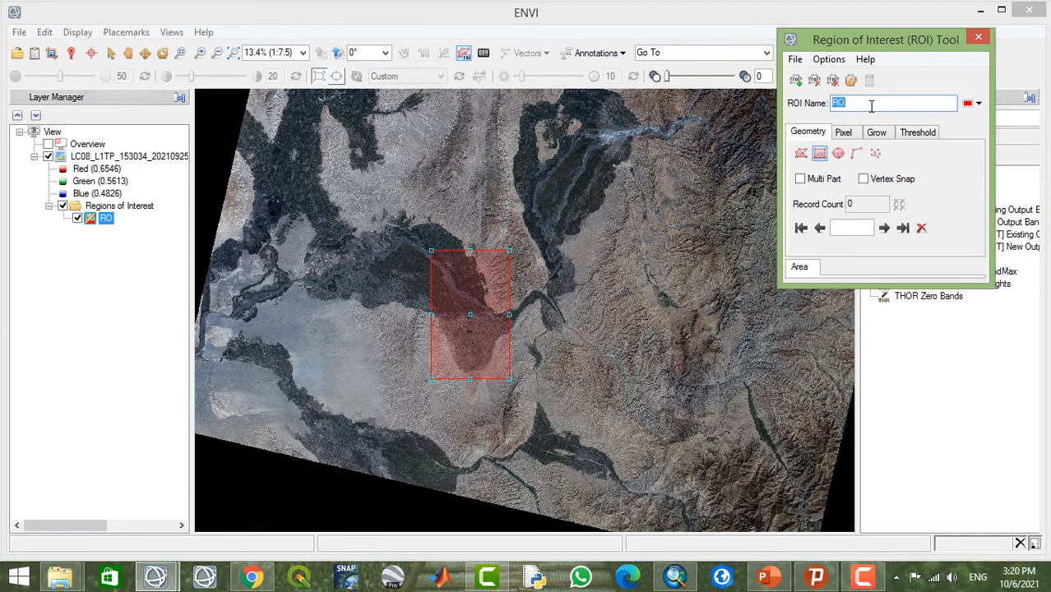
pyautogui.press('BackSpace')
pyautogui.write('Emam_Saheb')
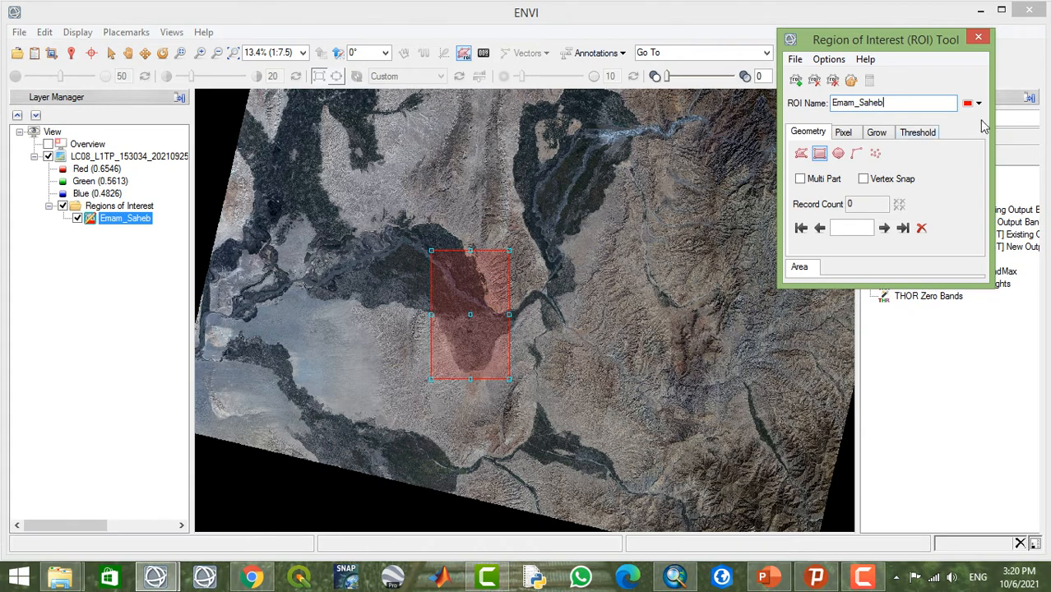
pyautogui.click(1013, 139)
pyautogui.click(977, 36)
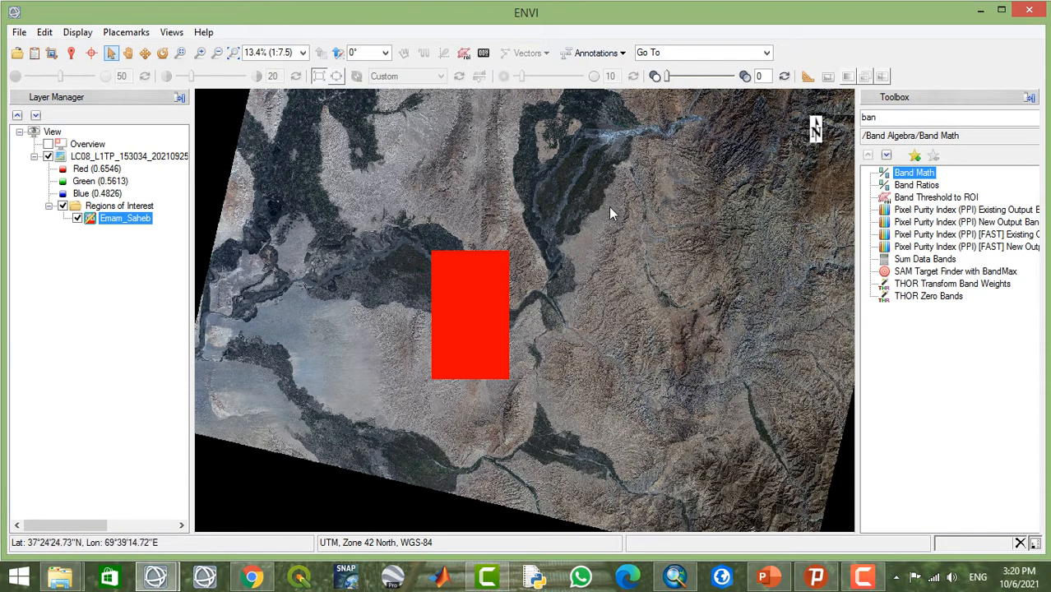
# - Search the toolbox for "Radiome" and start the Radiometric Calibration tool
pyautogui.doubleClick(954, 117)
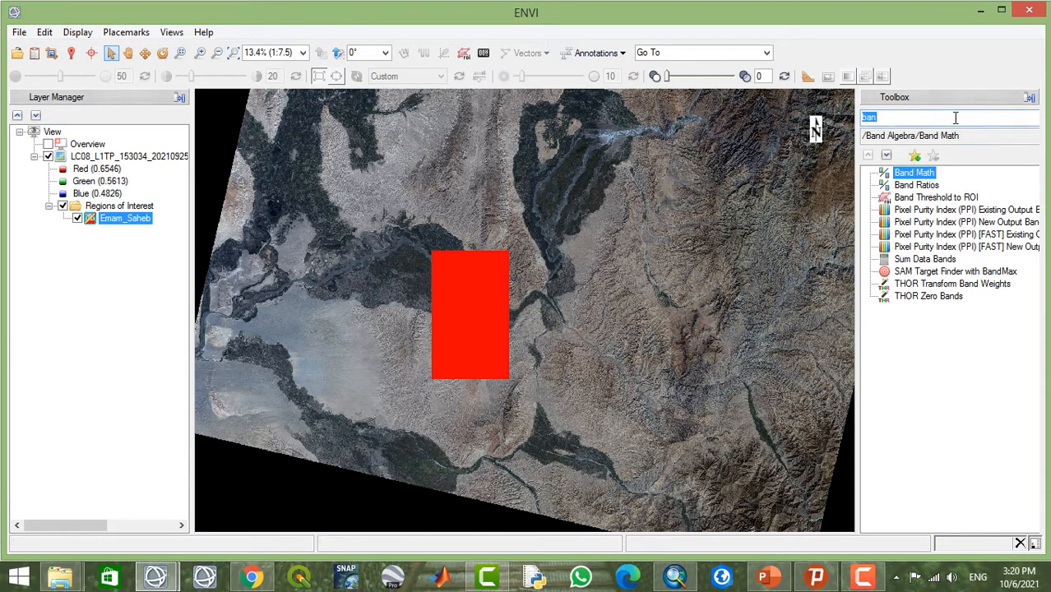
pyautogui.press('BackSpace')
pyautogui.write('R')
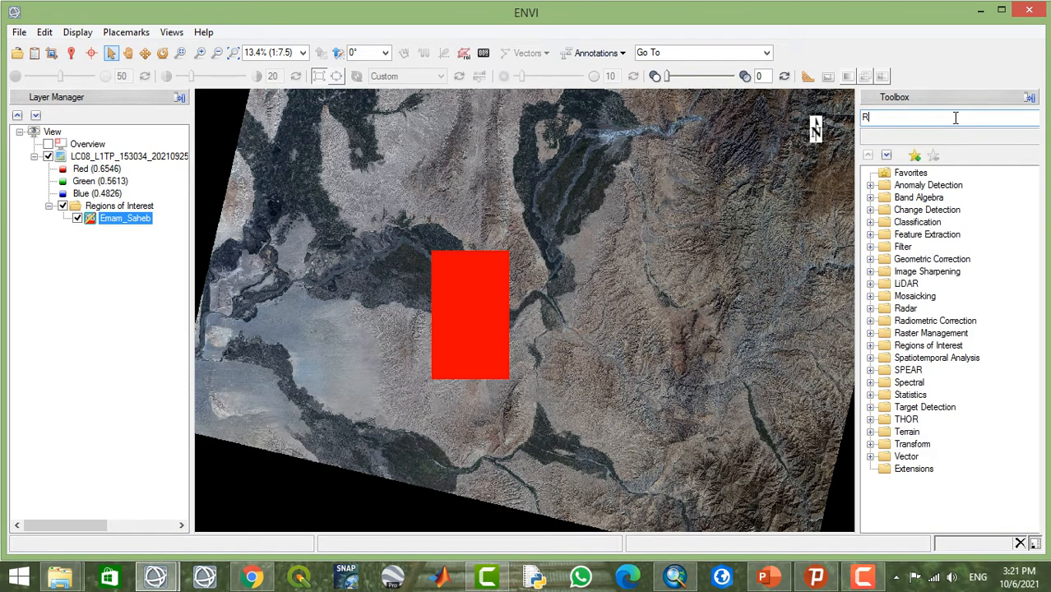
pyautogui.write('adiome')
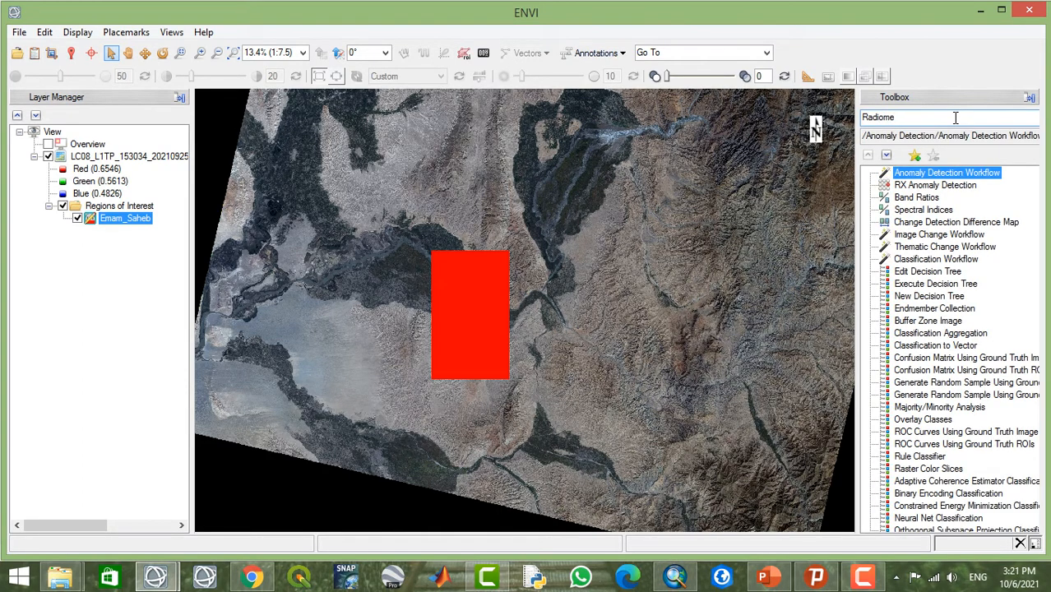
pyautogui.press('Return')
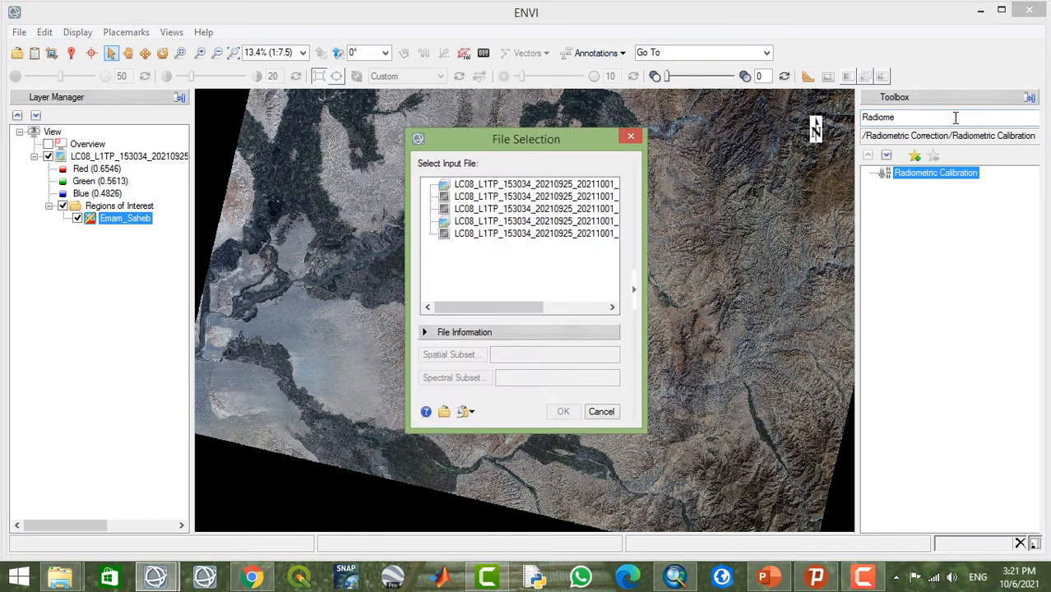
# - Choose the seven-band Landsat scene as the calibration input and subset it spatially to the Emam_Saheb region of interest
pyautogui.click(534, 184)
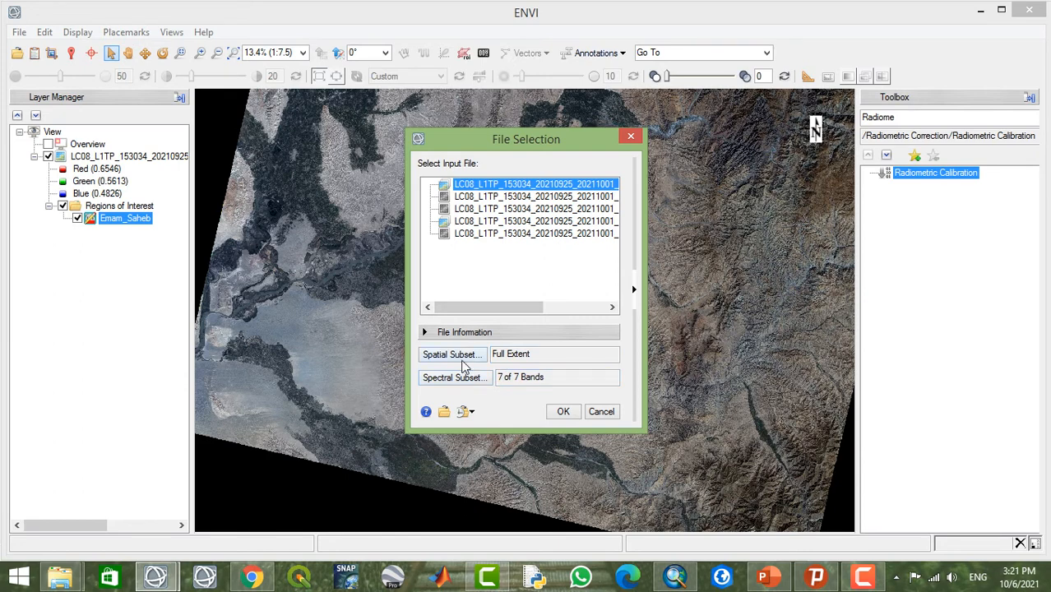
pyautogui.click(460, 360)
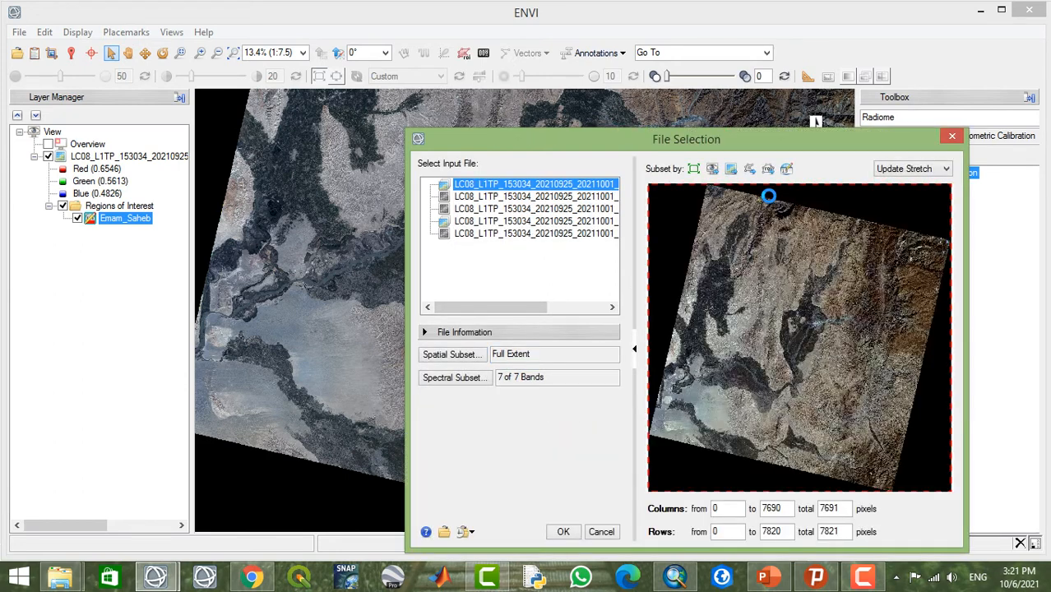
pyautogui.click(768, 171)
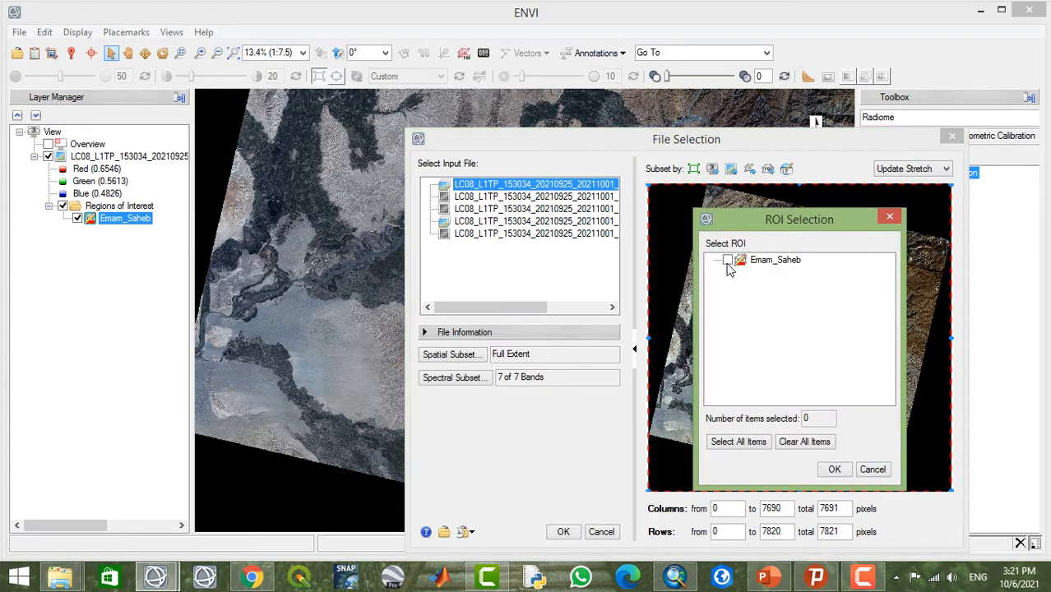
pyautogui.click(727, 261)
pyautogui.click(834, 468)
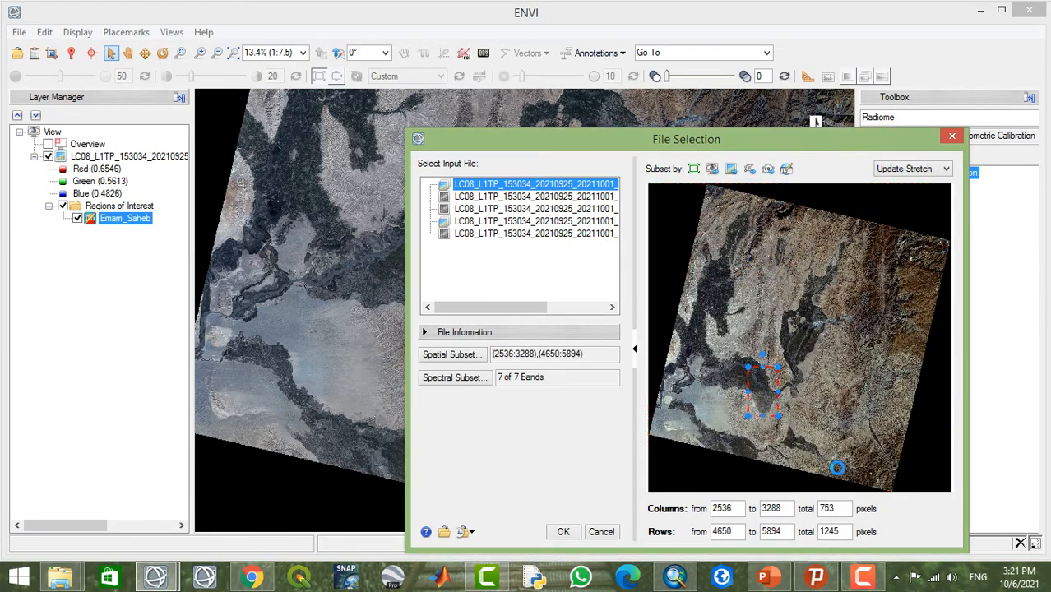
pyautogui.click(561, 531)
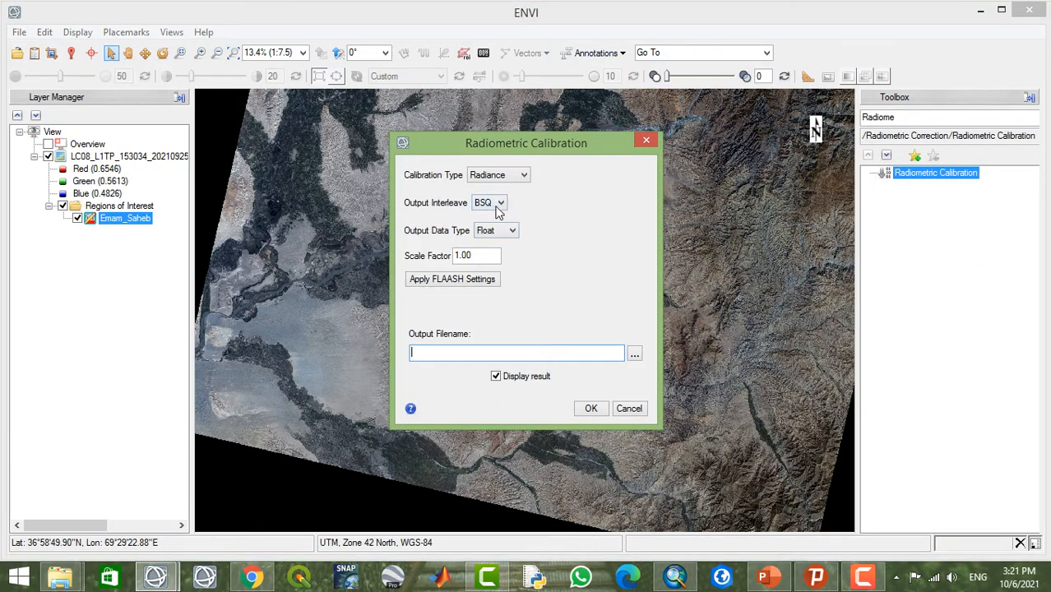
# - Set the output interleave to BIP, name the output file radiometric_m2021 and run the radiometric calibration
pyautogui.click(501, 204)
pyautogui.click(486, 234)
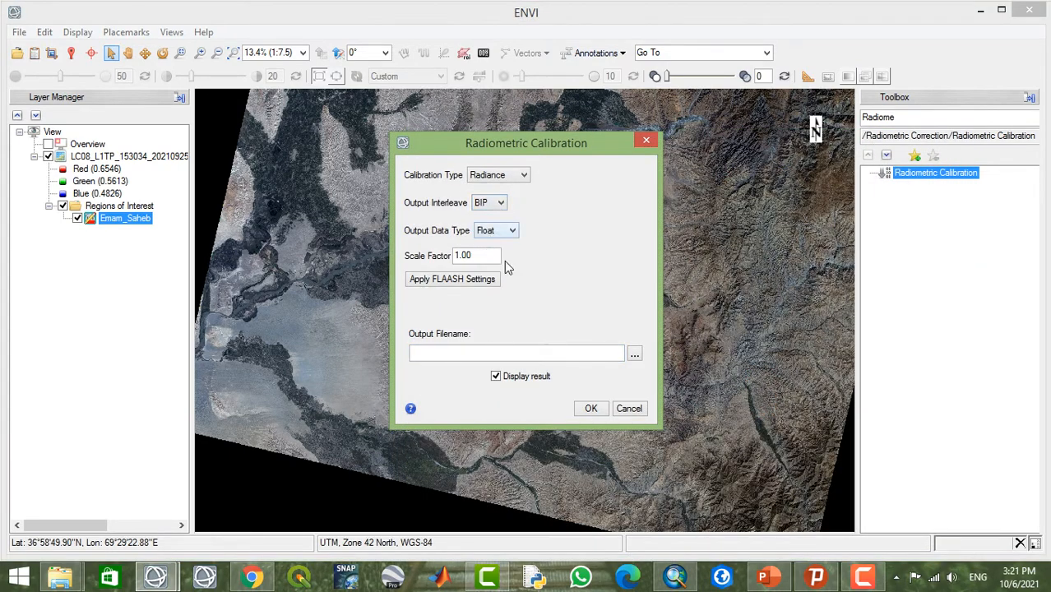
pyautogui.click(577, 354)
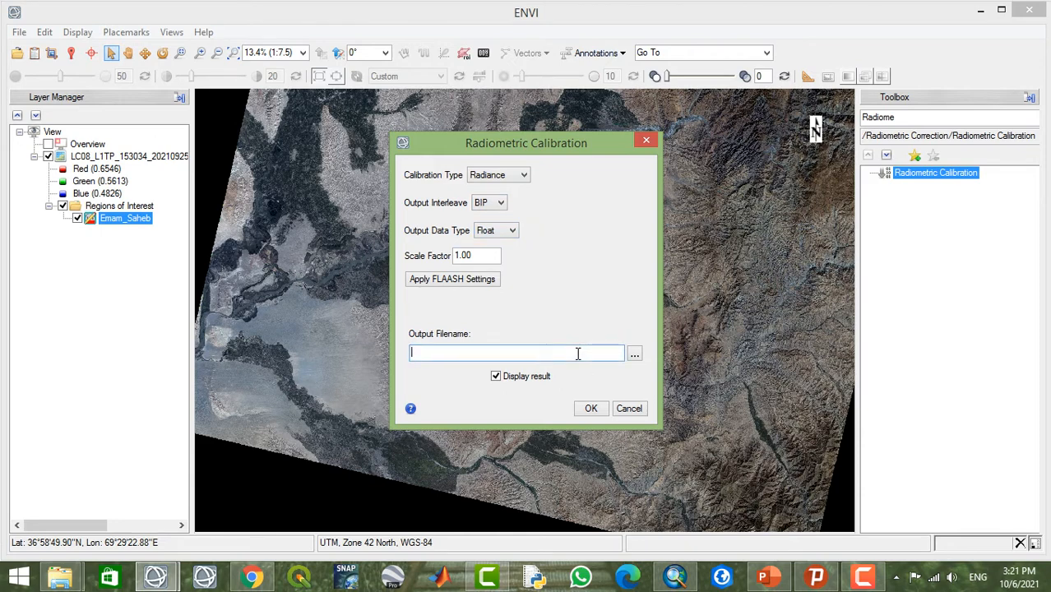
pyautogui.write('Ra')
pyautogui.press('BackSpace')
pyautogui.press('BackSpace')
pyautogui.write('radiometric_')
pyautogui.write('2021')
pyautogui.press('Left')
pyautogui.press('Left')
pyautogui.press('Left')
pyautogui.write('m')
pyautogui.click(592, 412)
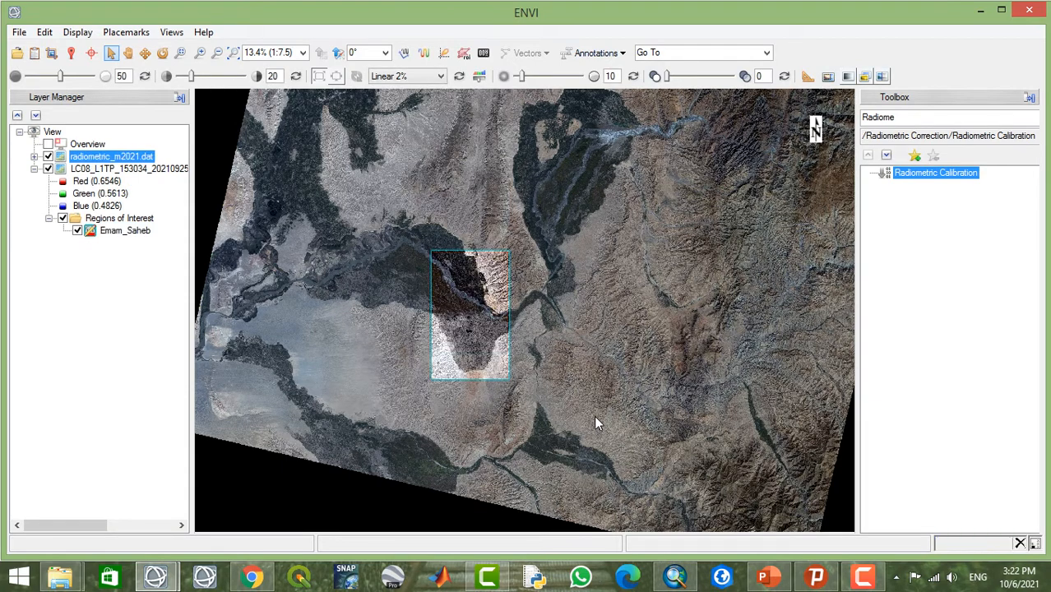
# - Hide the original Landsat scene layer and enlarge the calibrated subset in the view
pyautogui.click(48, 168)
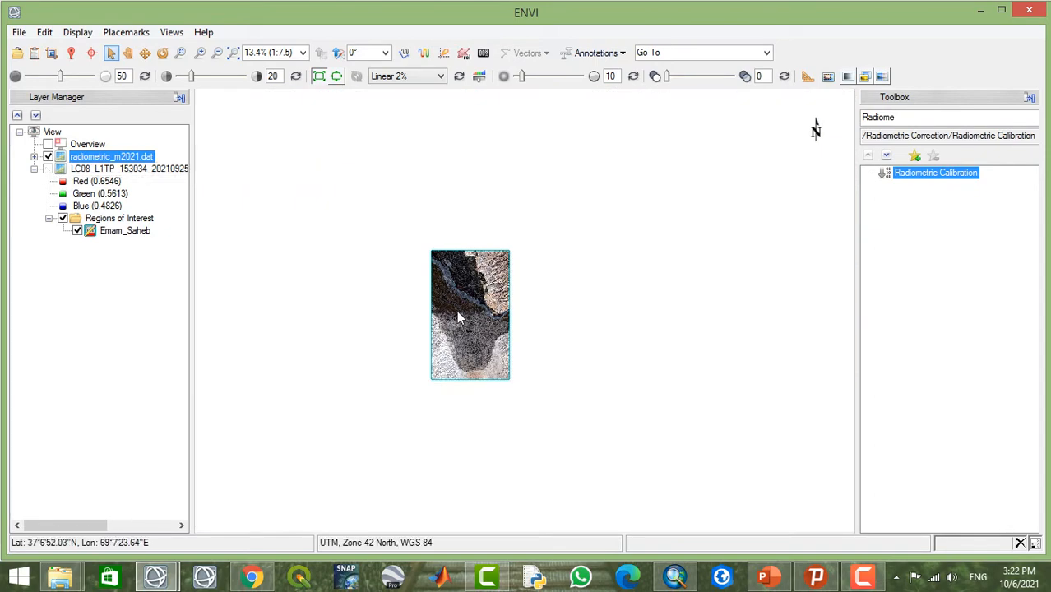
pyautogui.scroll(5, 458, 317)
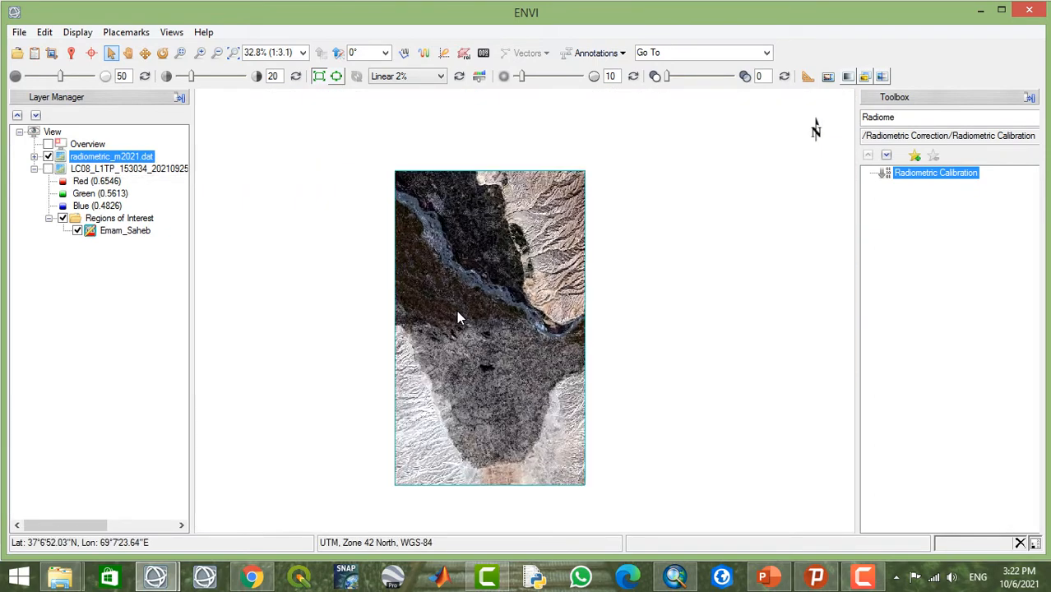
pyautogui.scroll(1, 458, 318)
pyautogui.scroll(-2, 458, 317)
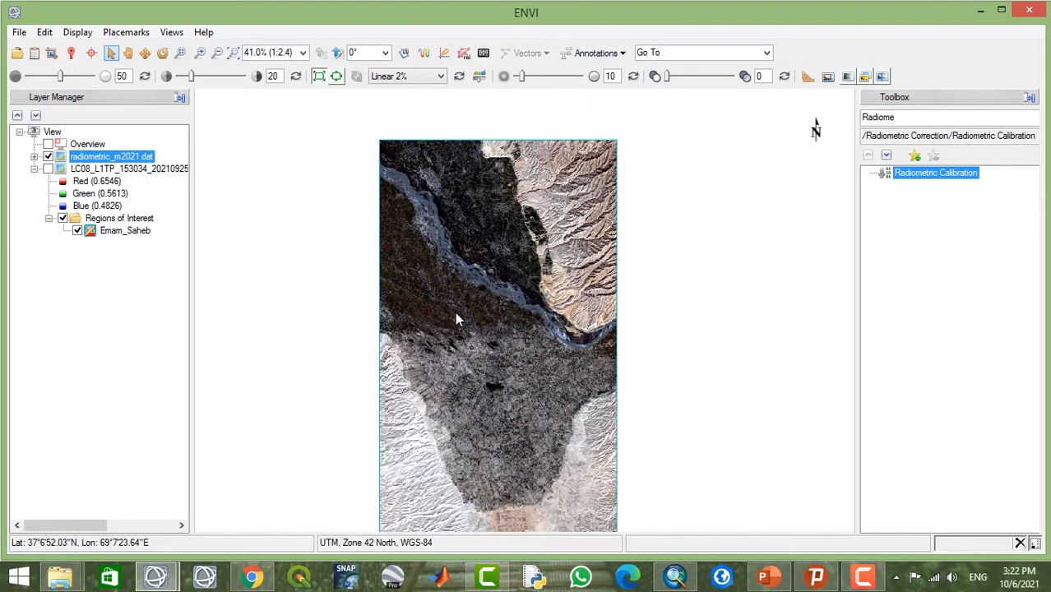
# - Examine the calibrated image along the river, the farmland and the surrounding hills
pyautogui.click(127, 52)
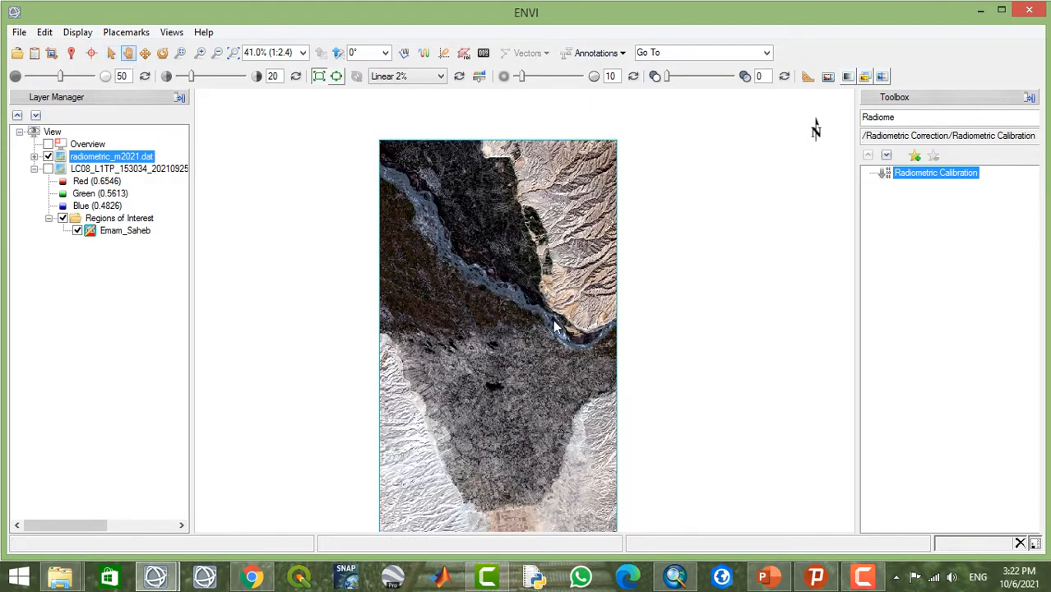
pyautogui.moveTo(494, 308); pyautogui.dragTo(629, 218)
pyautogui.scroll(4, 505, 265)
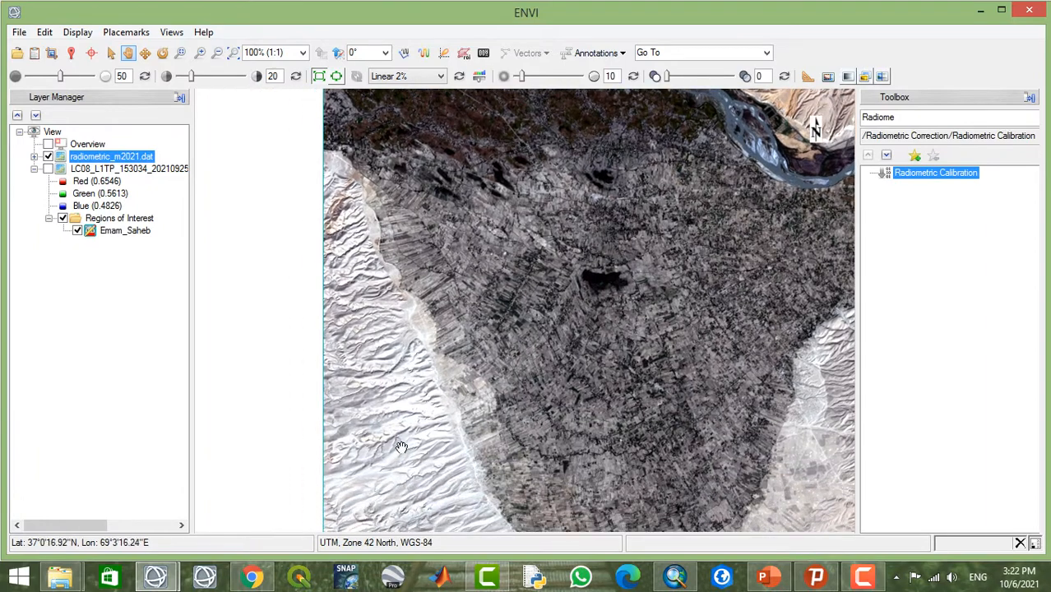
pyautogui.moveTo(586, 280); pyautogui.dragTo(544, 438)
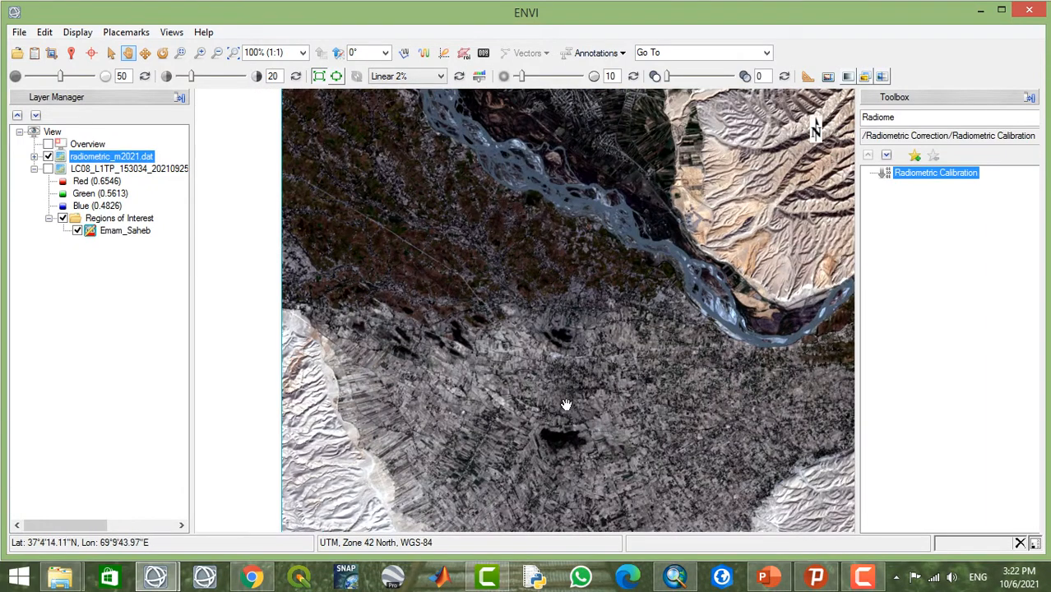
pyautogui.moveTo(635, 372); pyautogui.dragTo(617, 432)
pyautogui.moveTo(458, 328); pyautogui.dragTo(474, 396)
pyautogui.moveTo(574, 326); pyautogui.dragTo(385, 349)
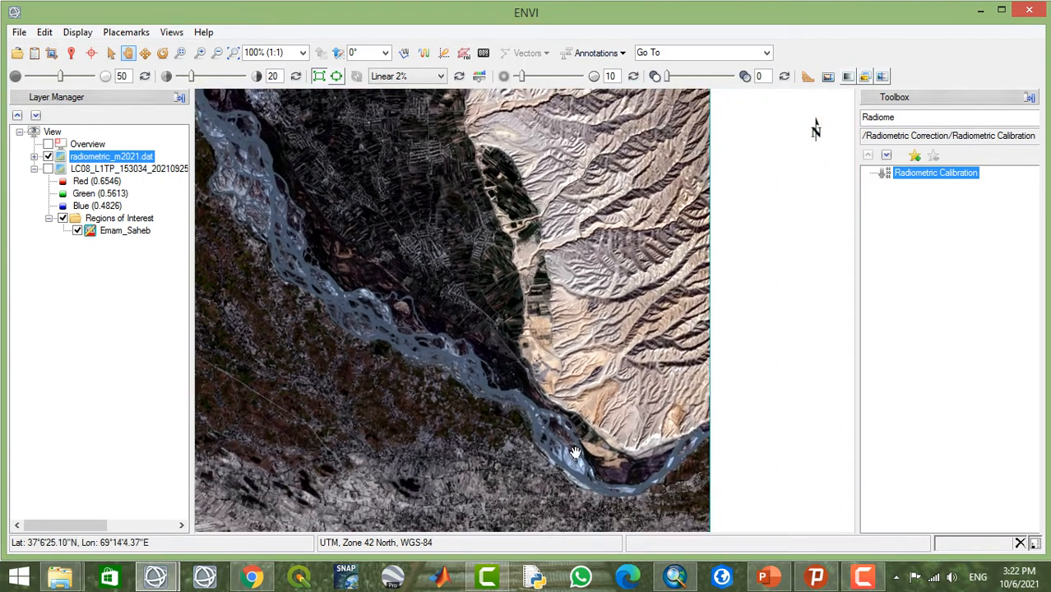
pyautogui.moveTo(575, 452); pyautogui.dragTo(526, 410)
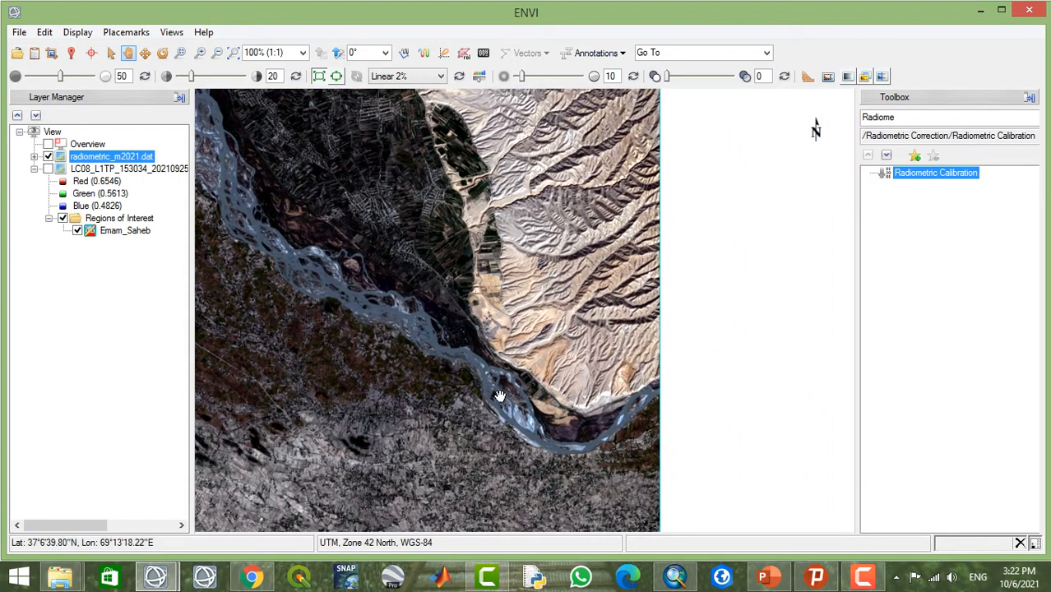
pyautogui.moveTo(418, 227); pyautogui.dragTo(458, 347)
pyautogui.moveTo(401, 277); pyautogui.dragTo(471, 198)
pyautogui.scroll(-3, 464, 354)
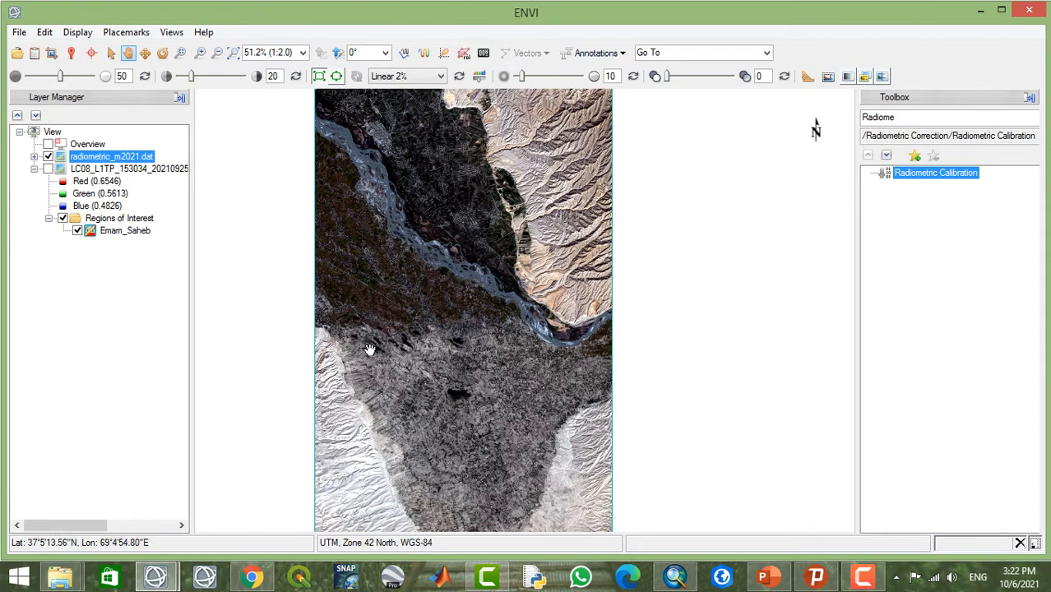
# - Search the toolbox for "atmos" and start the QUick Atmospheric Correction (QUAC) tool
pyautogui.doubleClick(911, 116)
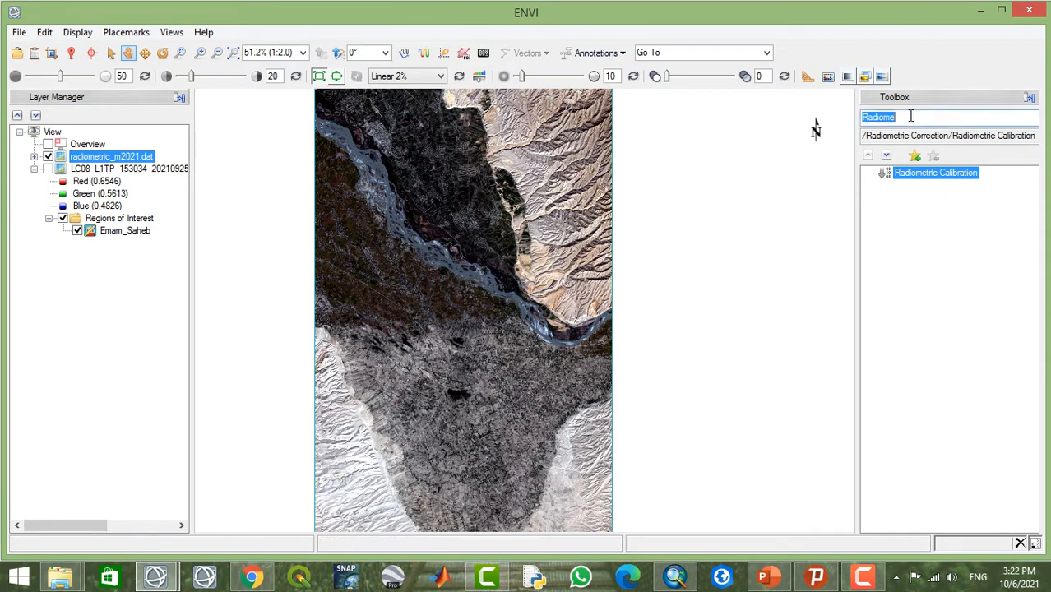
pyautogui.press('BackSpace')
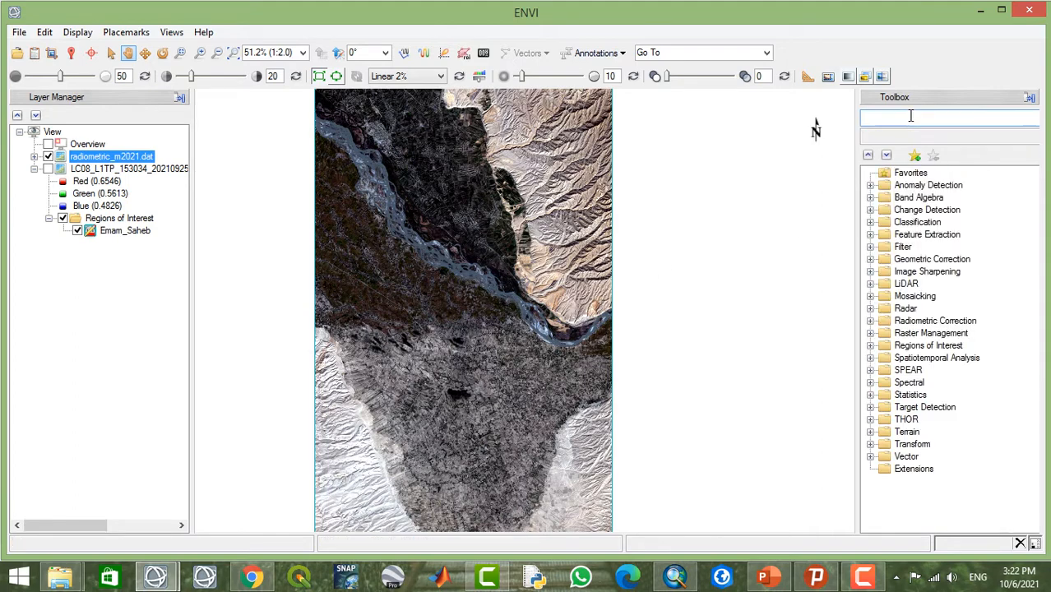
pyautogui.write('A')
pyautogui.press('BackSpace')
pyautogui.write('a')
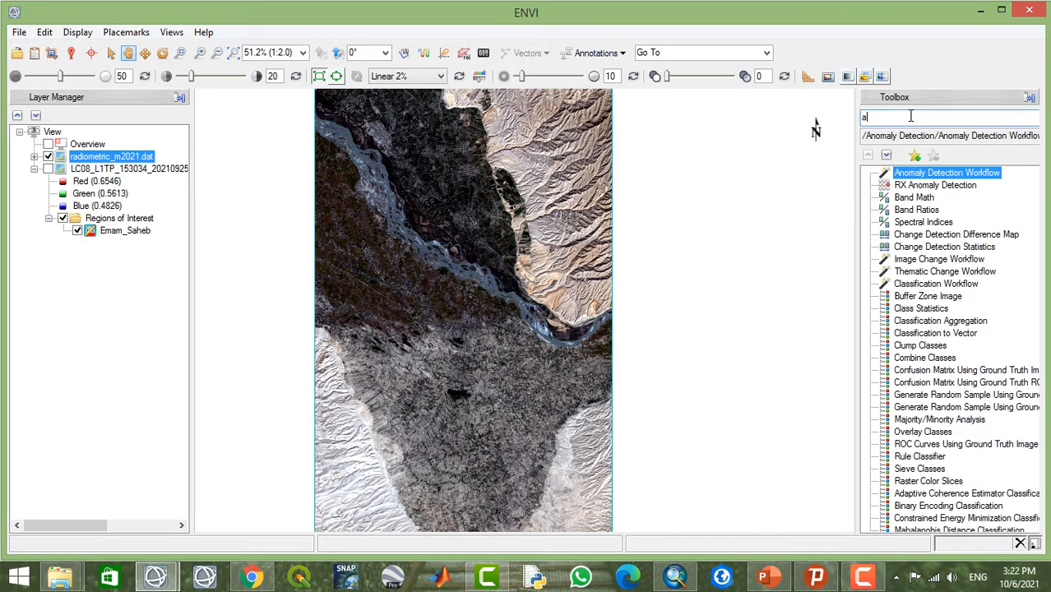
pyautogui.write('tmos')
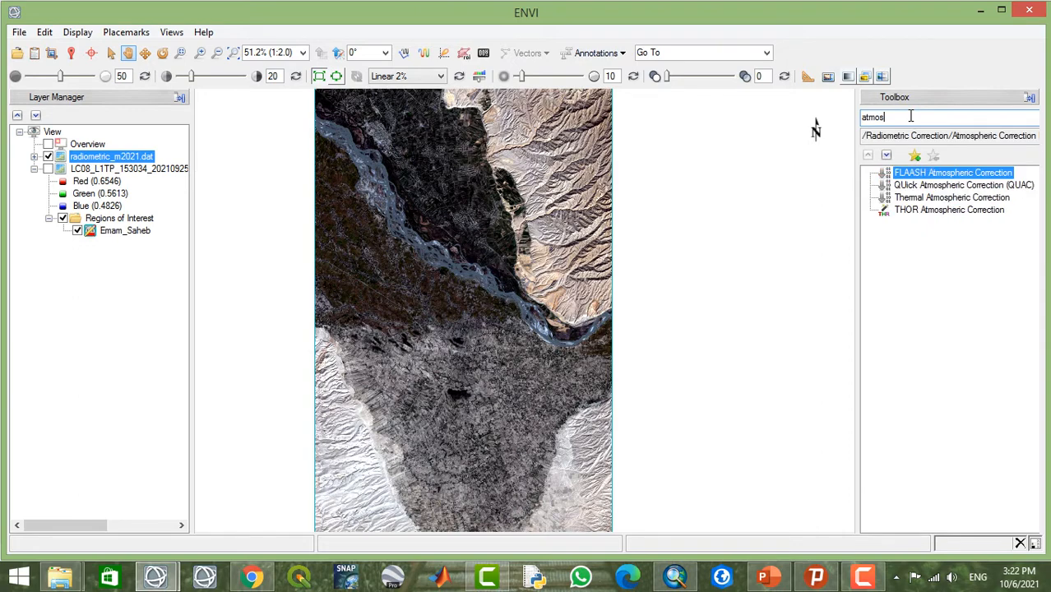
pyautogui.doubleClick(945, 186)
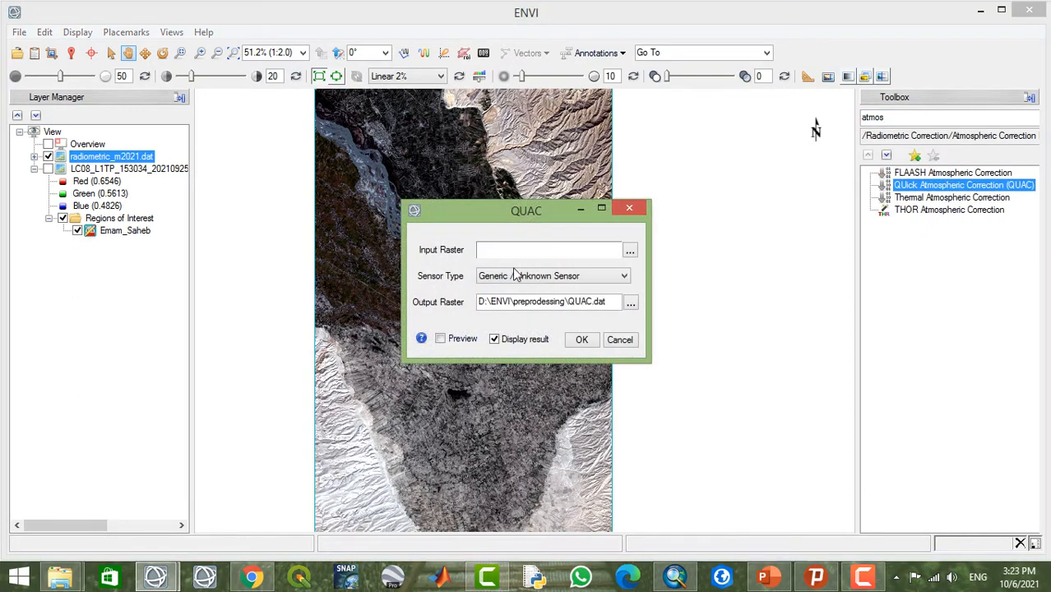
# - Run QUAC on radiometric_m2021.dat with the Landsat TM/ETM/OLI sensor type, keeping QUAC.dat as the output raster
pyautogui.click(630, 251)
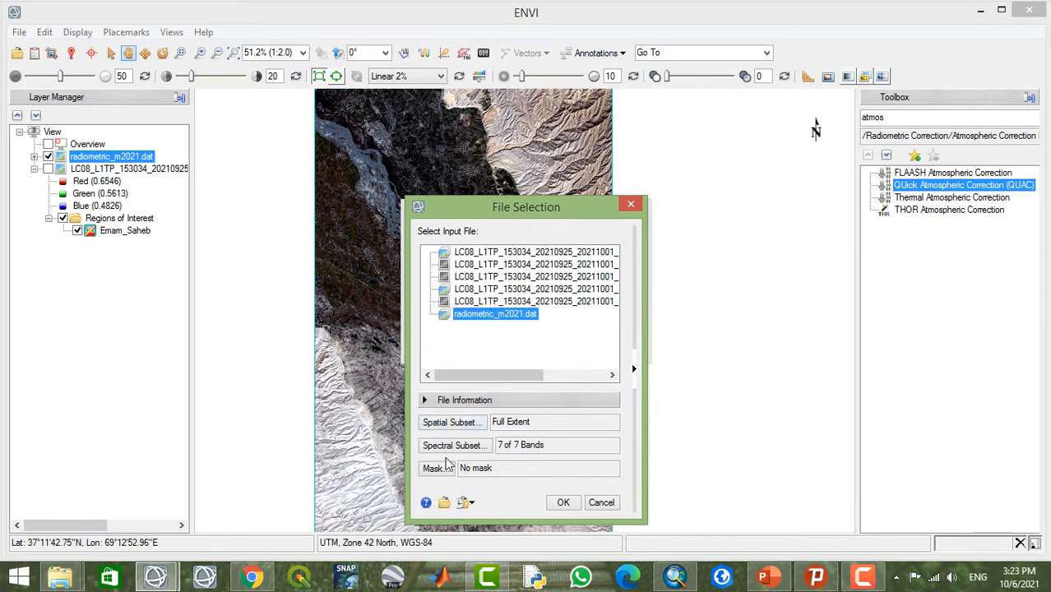
pyautogui.click(562, 502)
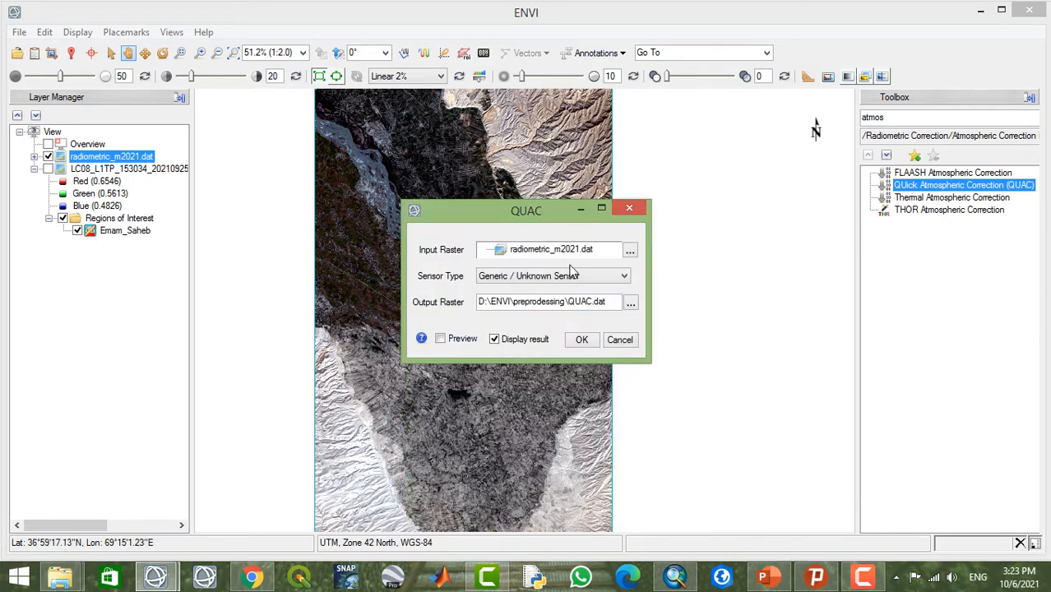
pyautogui.moveTo(537, 161); pyautogui.dragTo(511, 125)
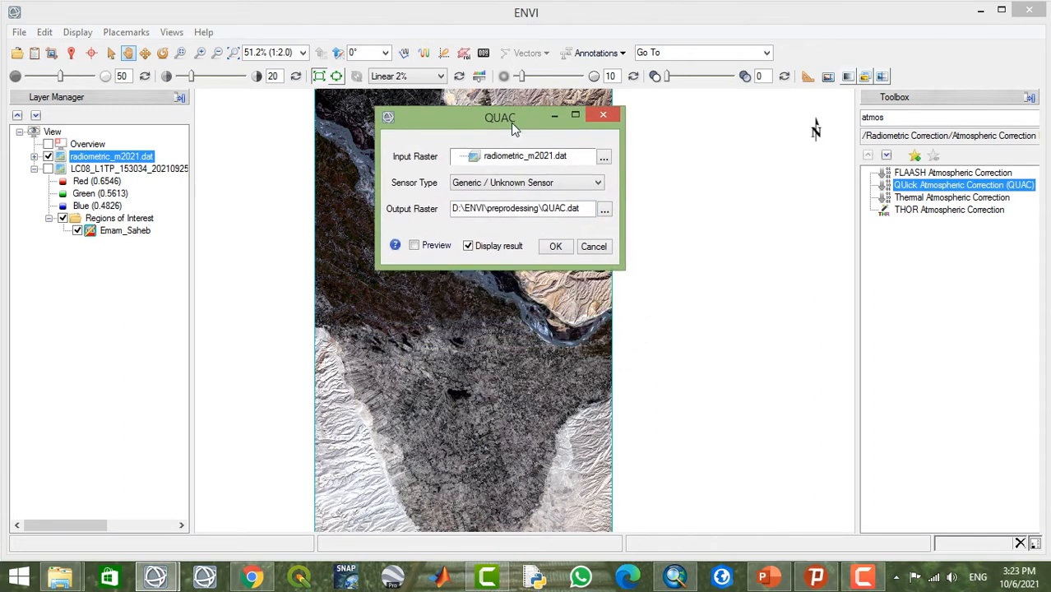
pyautogui.click(598, 186)
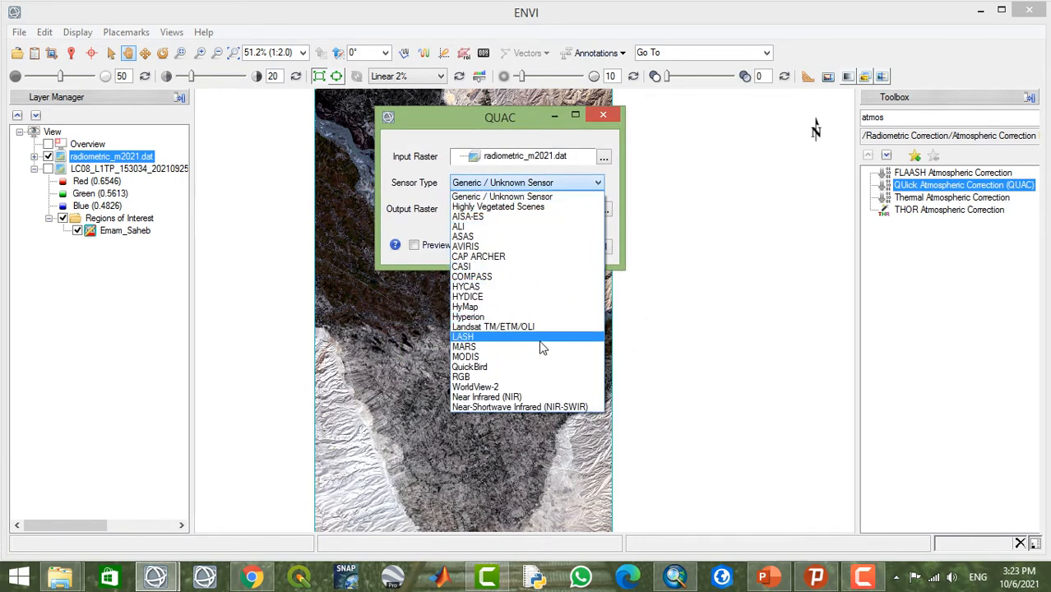
pyautogui.click(541, 333)
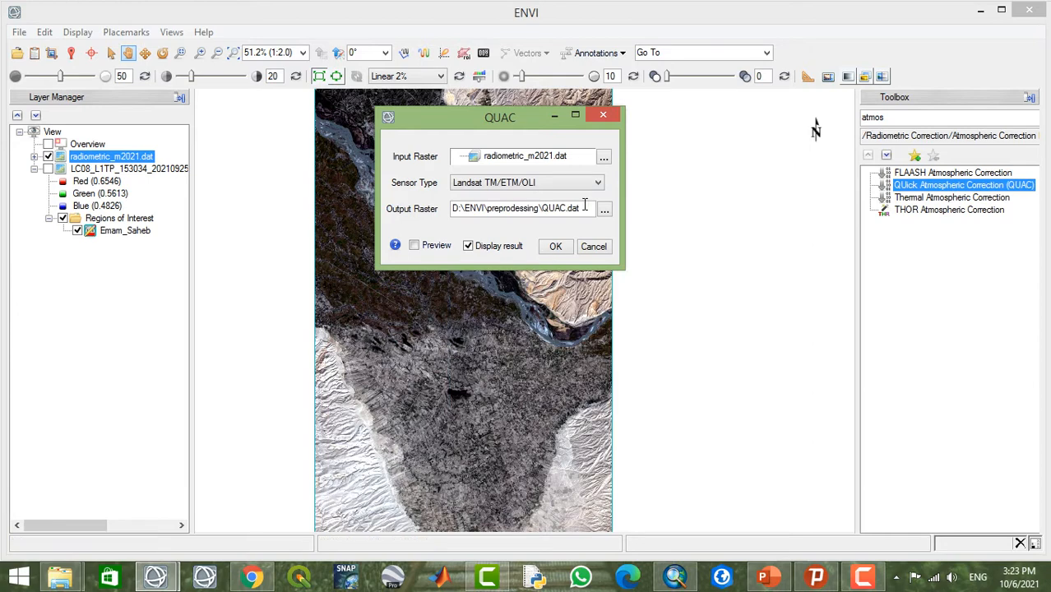
pyautogui.click(560, 250)
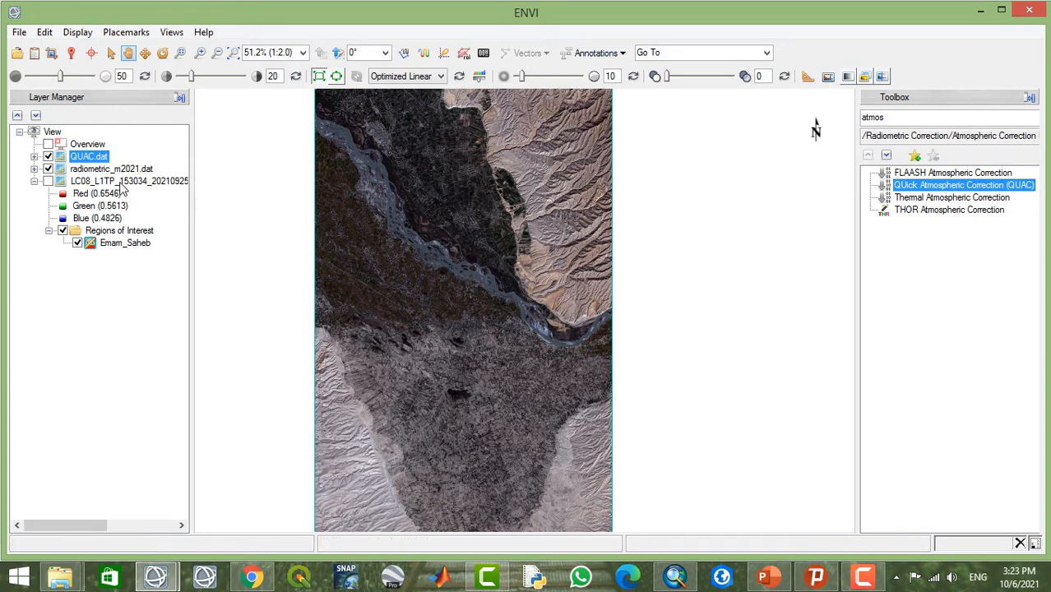
# - Hide the radiometric_m2021.dat layer, then review the quick statistics of QUAC.dat's bands and close them
pyautogui.click(48, 168)
pyautogui.click(34, 156)
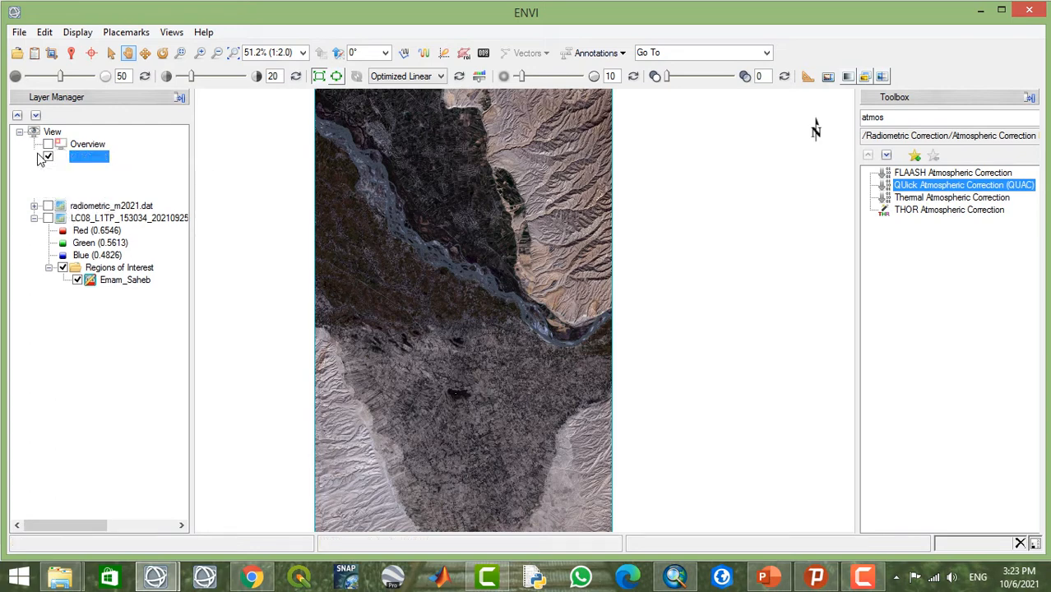
pyautogui.rightClick(82, 159)
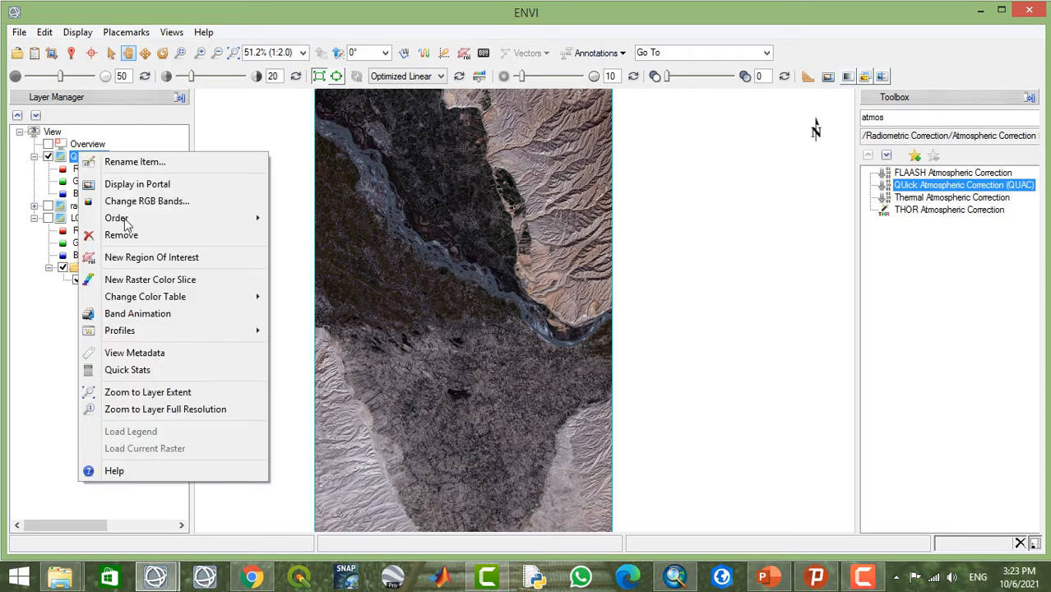
pyautogui.click(170, 370)
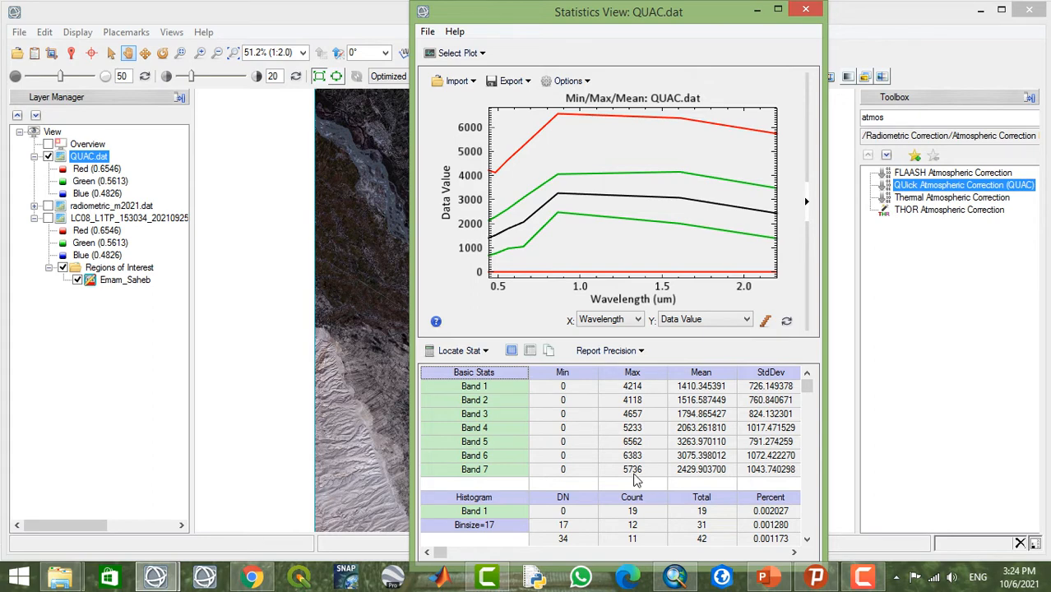
pyautogui.scroll(-1, 635, 481)
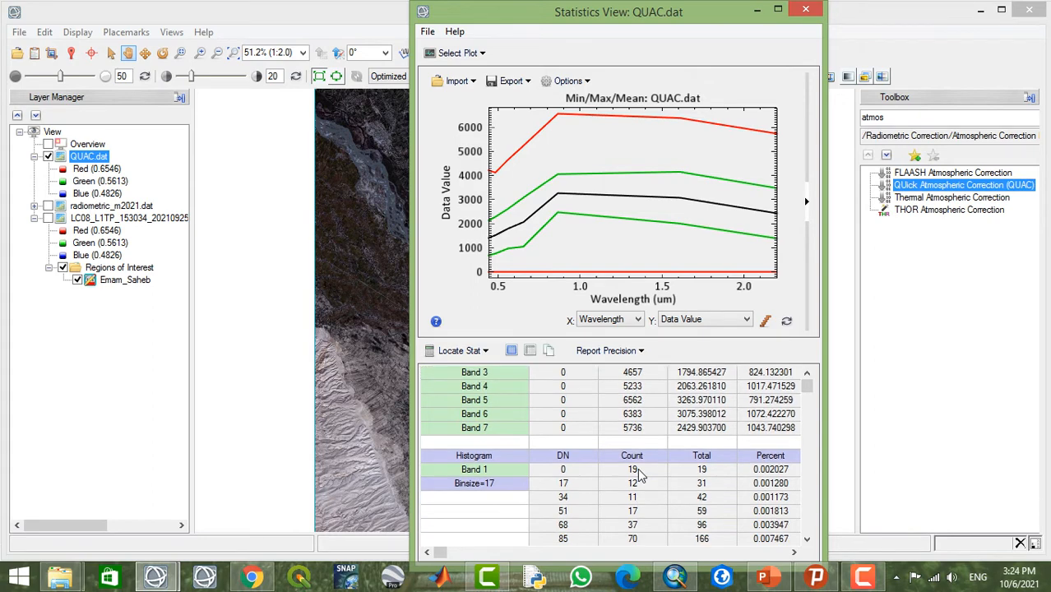
pyautogui.scroll(1, 636, 480)
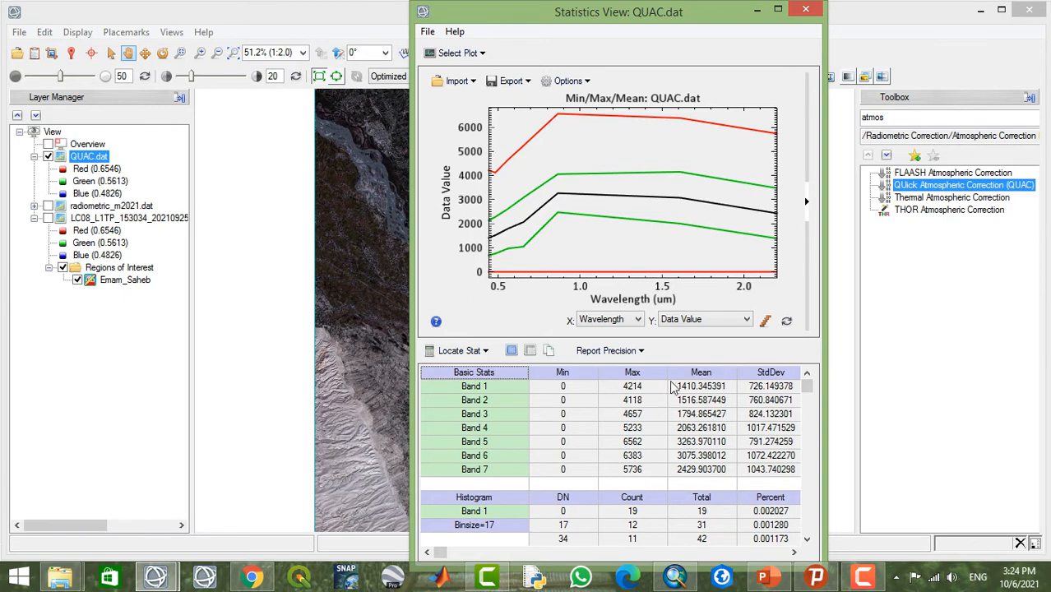
pyautogui.click(803, 9)
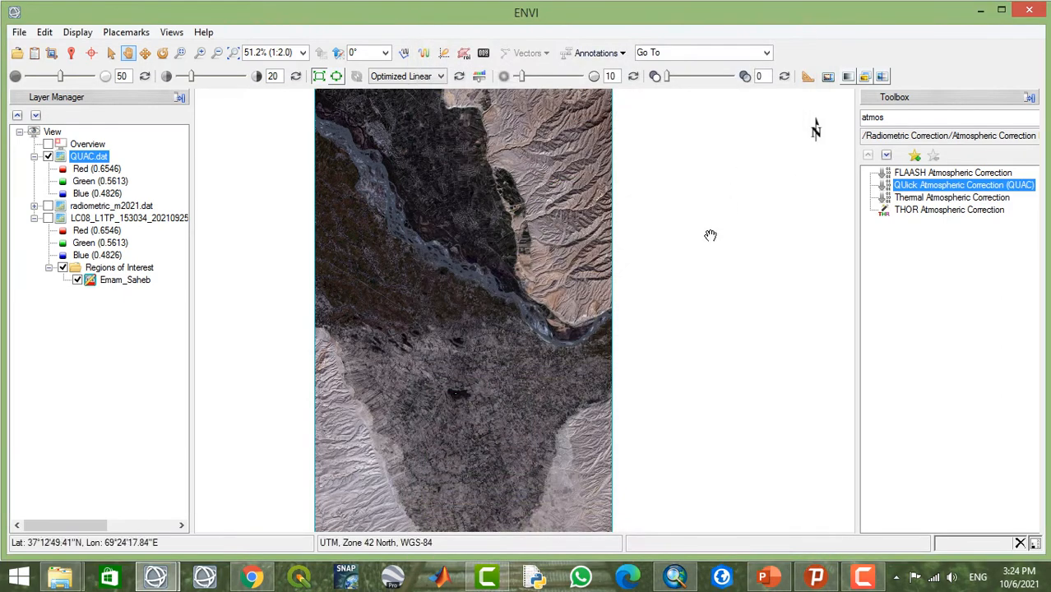
# - Search the toolbox for "ban" and start the Band Math tool
pyautogui.doubleClick(896, 116)
pyautogui.press('BackSpace')
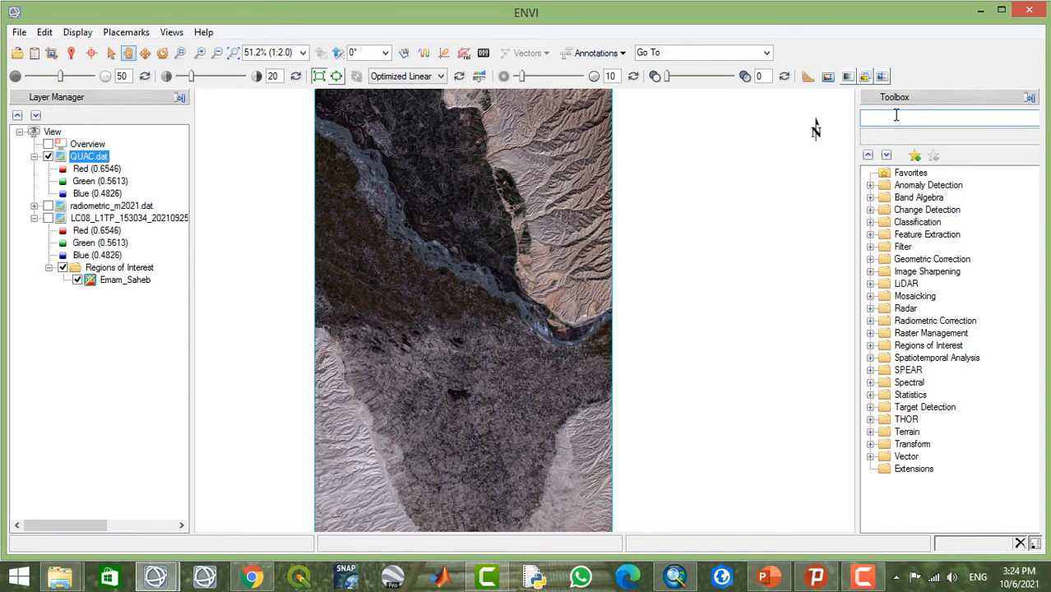
pyautogui.write('ban')
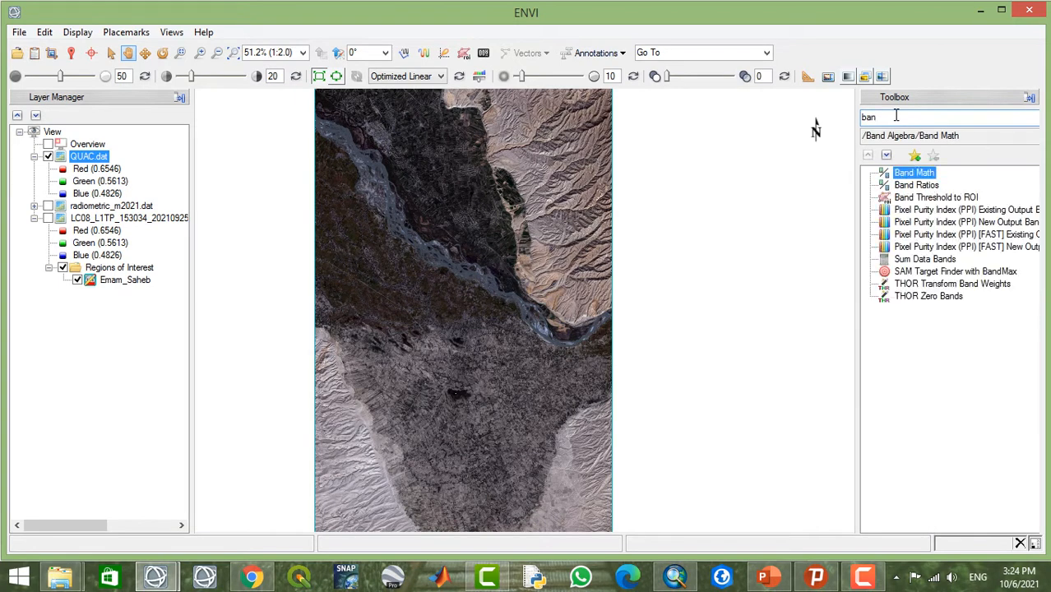
pyautogui.press('Return')
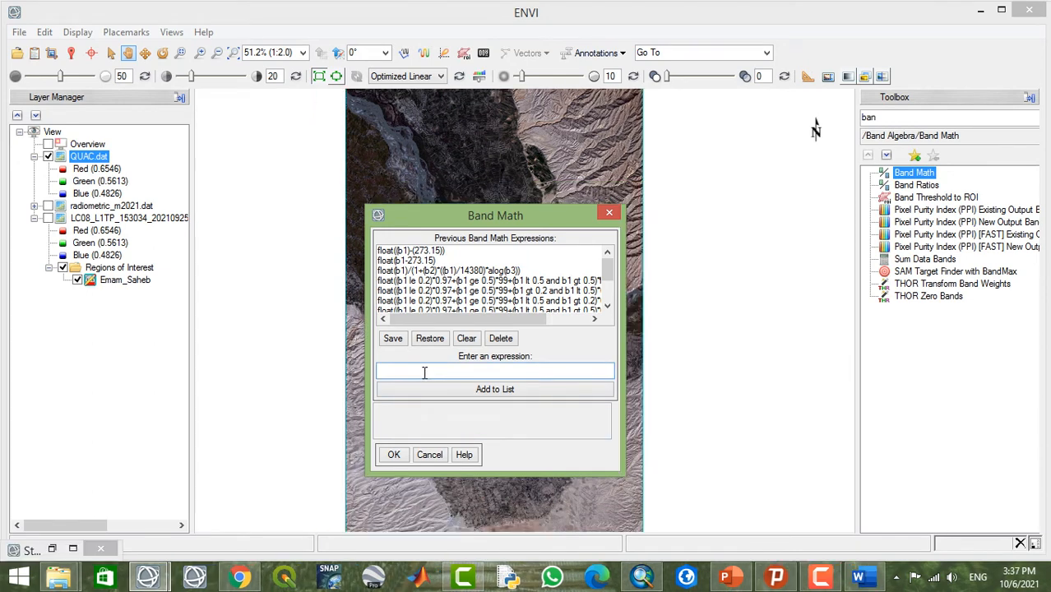
# - Enter the Band Math expression float(b1 le 0)*0+(b1 ge 6000)*1+(b1 gt 0 and b1 lt 6000)*float(b1/6000)) and try to add it to the list
pyautogui.write('float')
pyautogui.write('(b1 le 0)*0+(b1 ge 6000)*1+(b1')
pyautogui.write('gt')
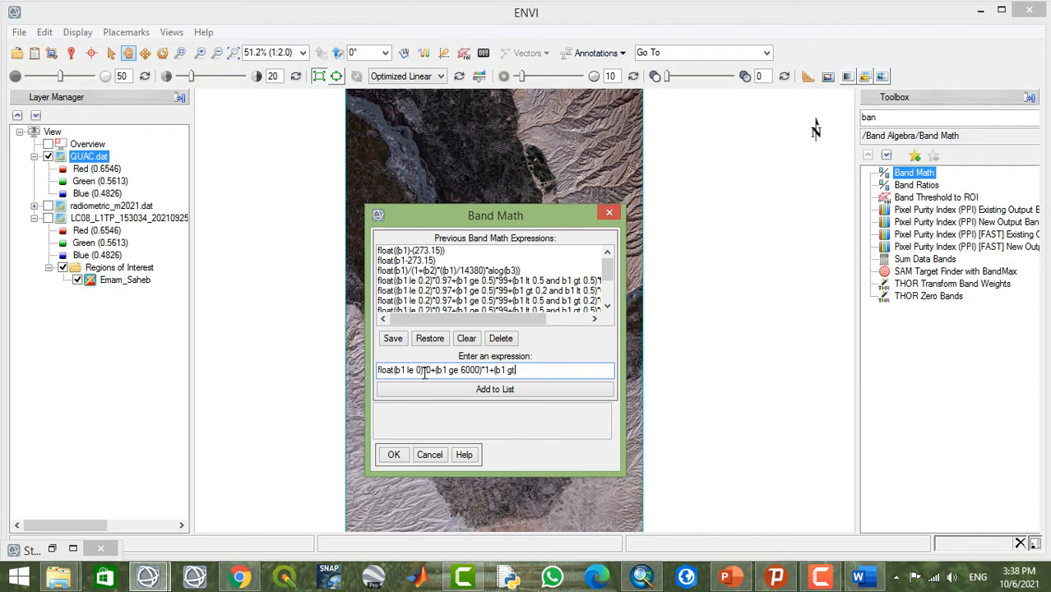
pyautogui.write(' 0 and b1 lt 6000)*')
pyautogui.write('float(b1/')
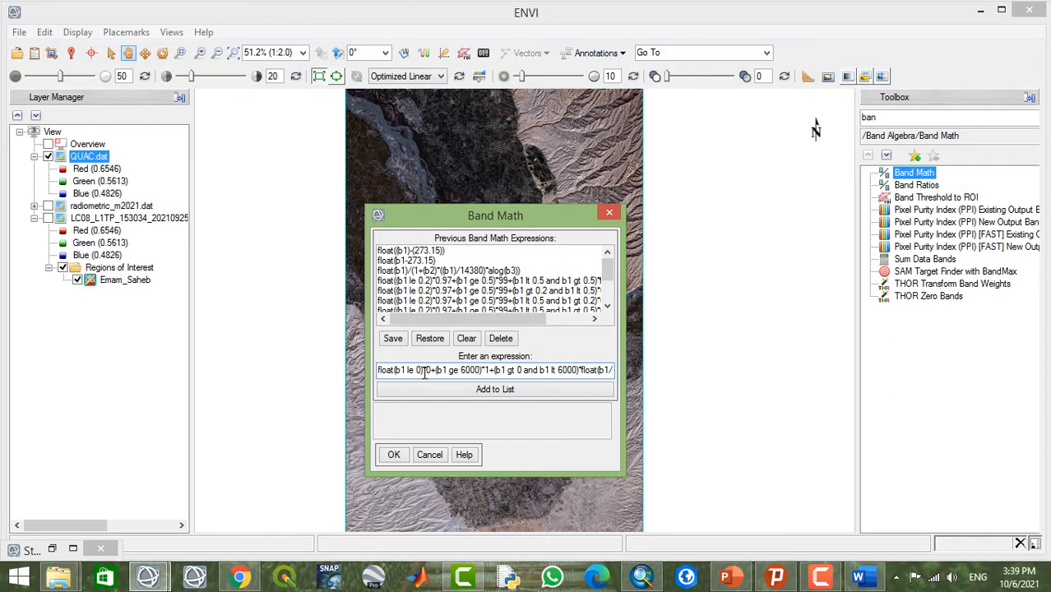
pyautogui.write('600')
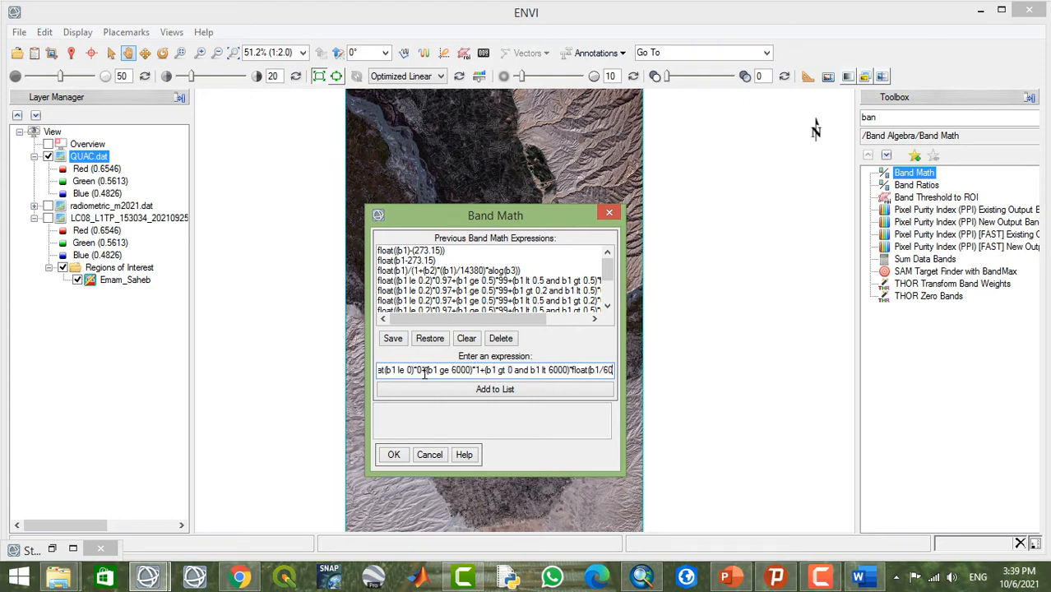
pyautogui.write('0')
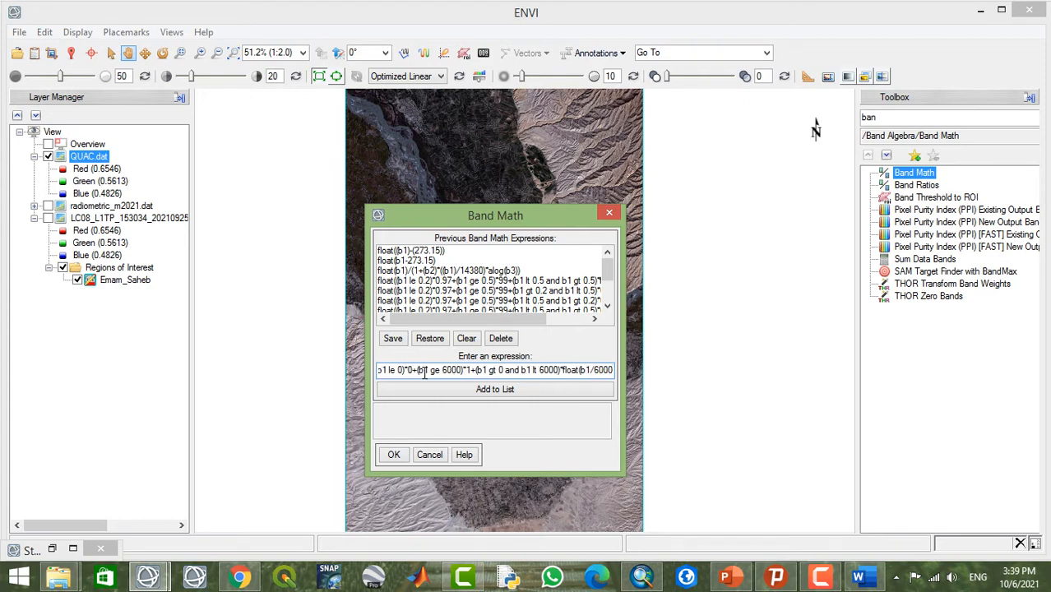
pyautogui.write('))')
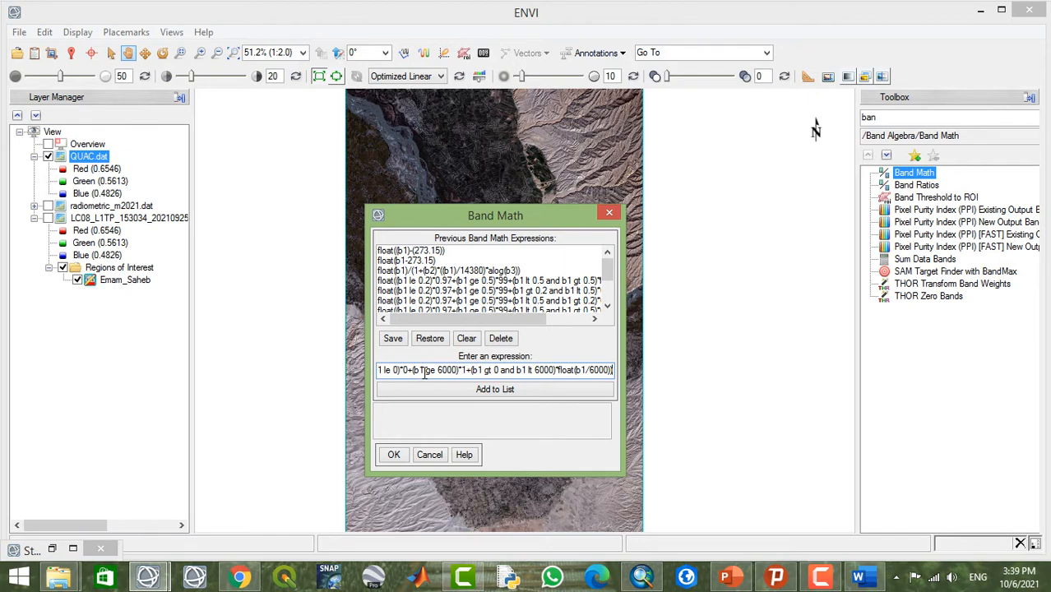
pyautogui.click(556, 394)
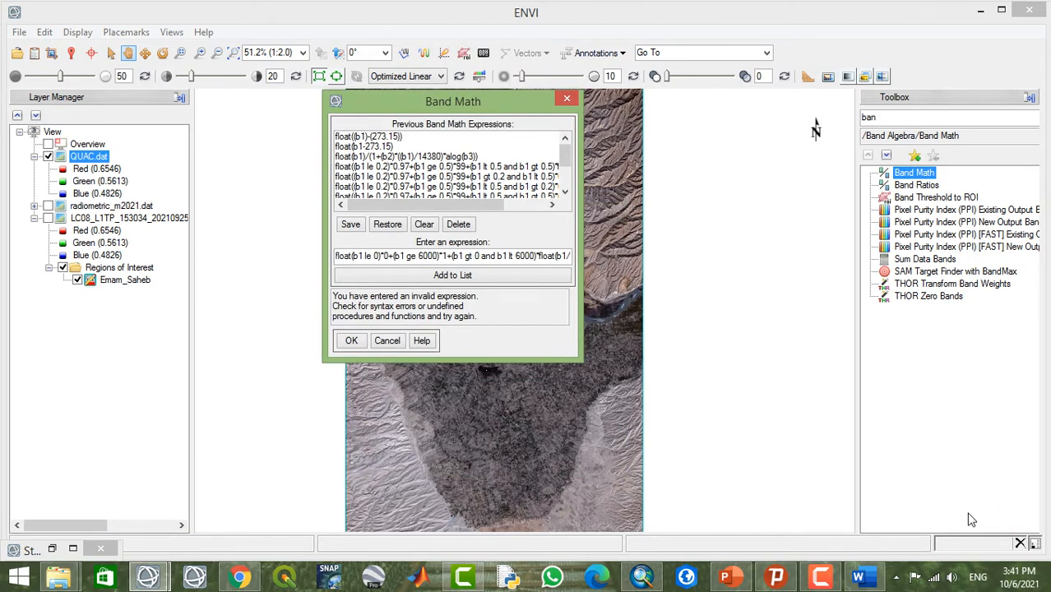
# - Insert the missing opening parenthesis after the first float, add the corrected expression to the list and accept it for band pairing
pyautogui.click(353, 257)
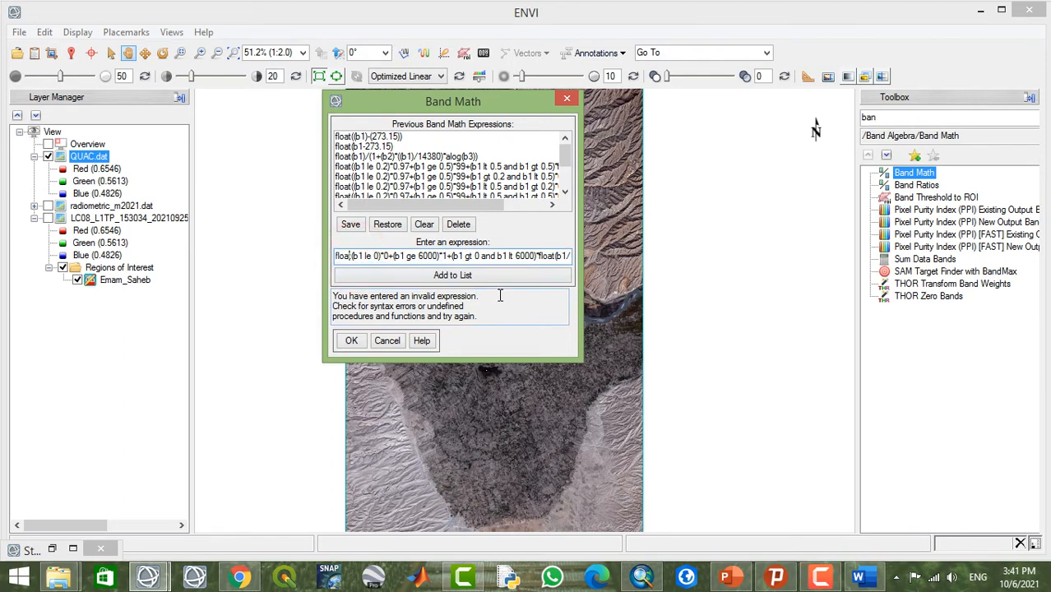
pyautogui.write('(')
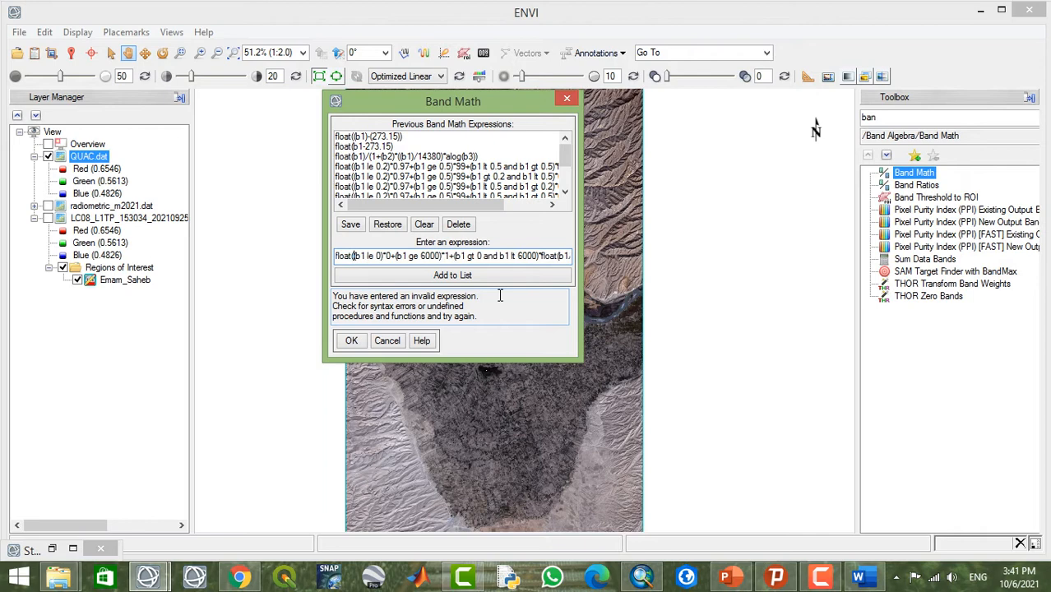
pyautogui.click(411, 277)
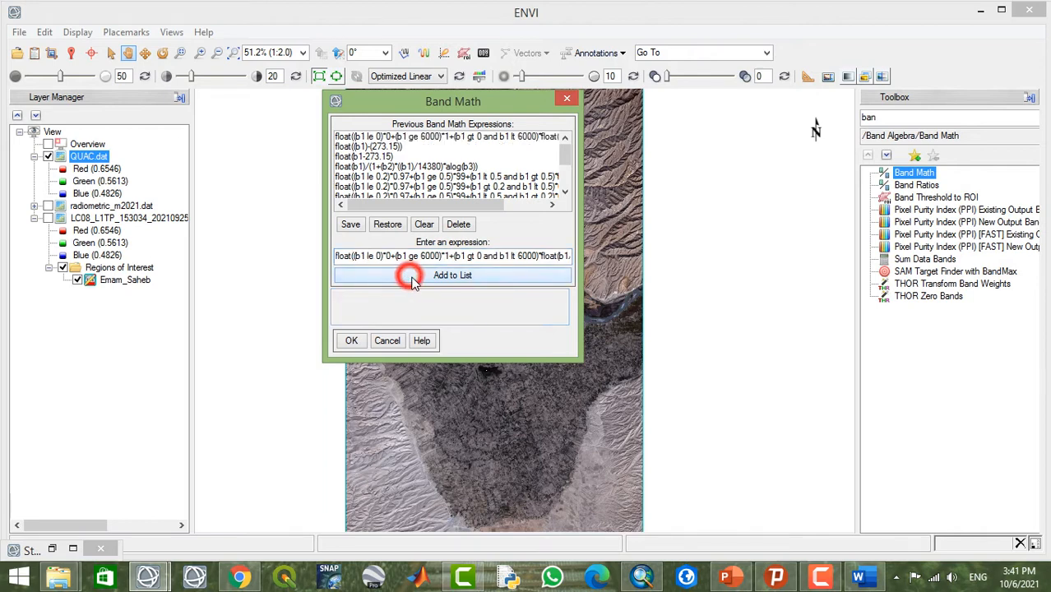
pyautogui.click(458, 138)
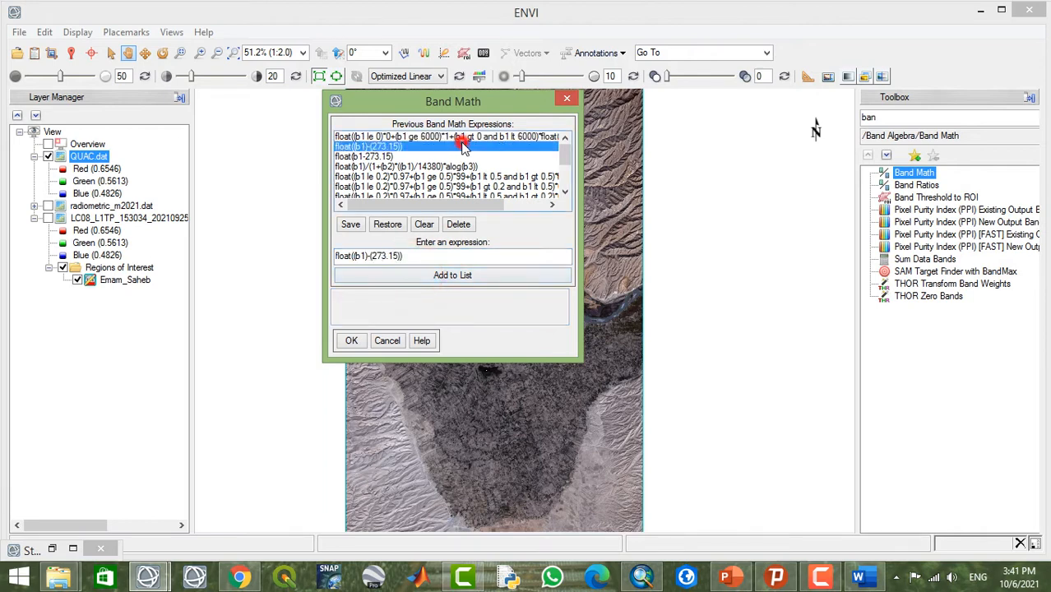
pyautogui.click(352, 342)
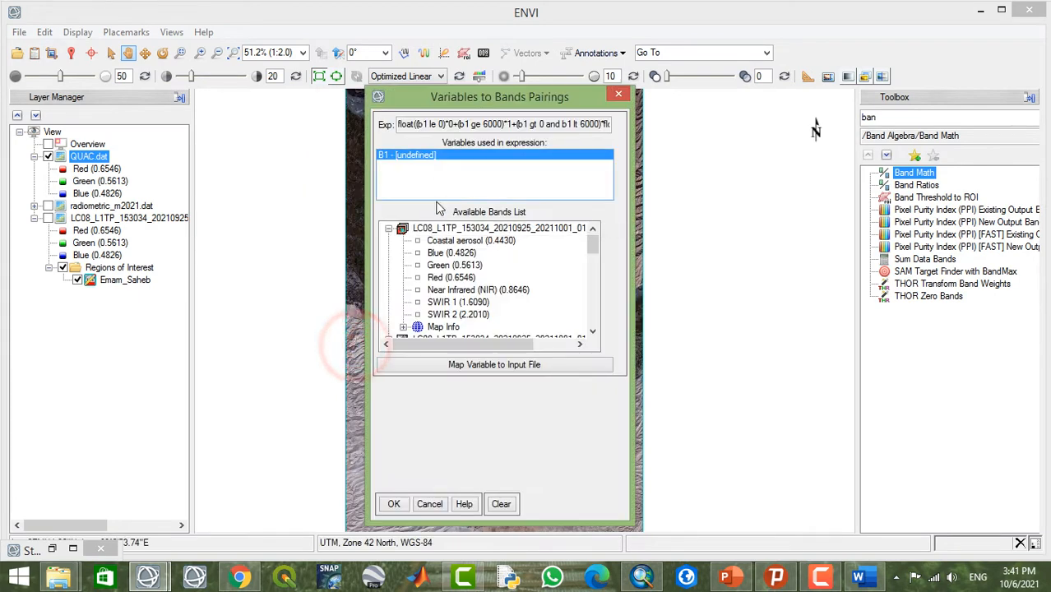
# - Map variable B1 to the whole QUAC.dat input file with all seven bands
pyautogui.click(479, 366)
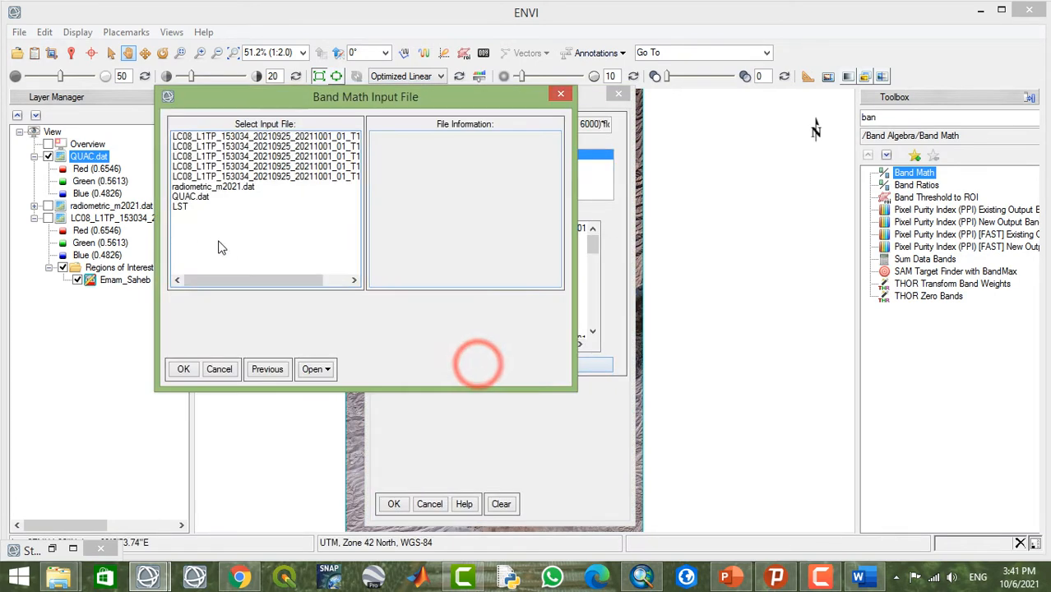
pyautogui.click(196, 197)
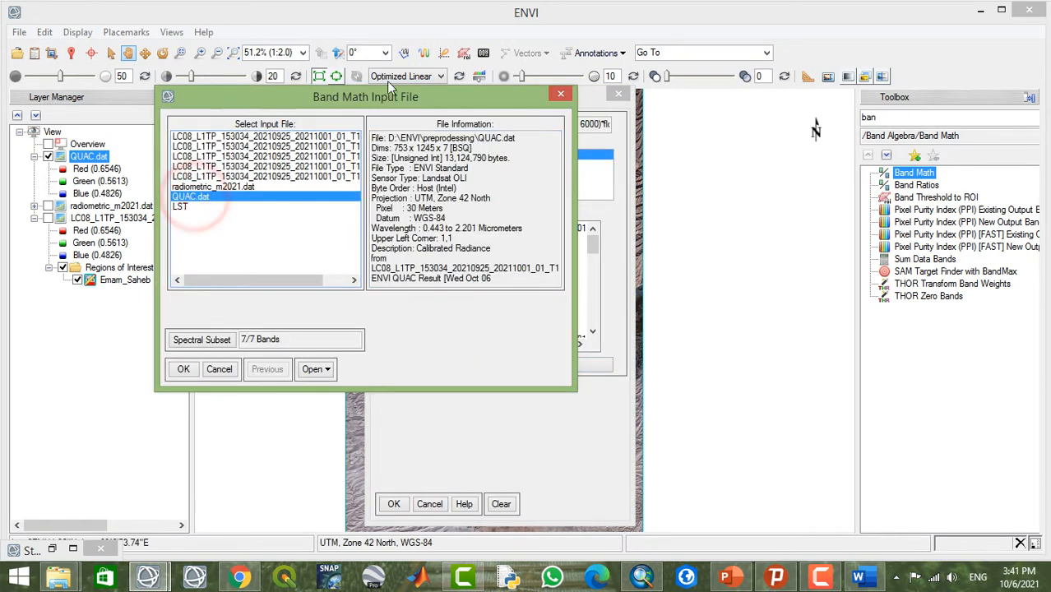
pyautogui.moveTo(387, 96); pyautogui.dragTo(377, 38)
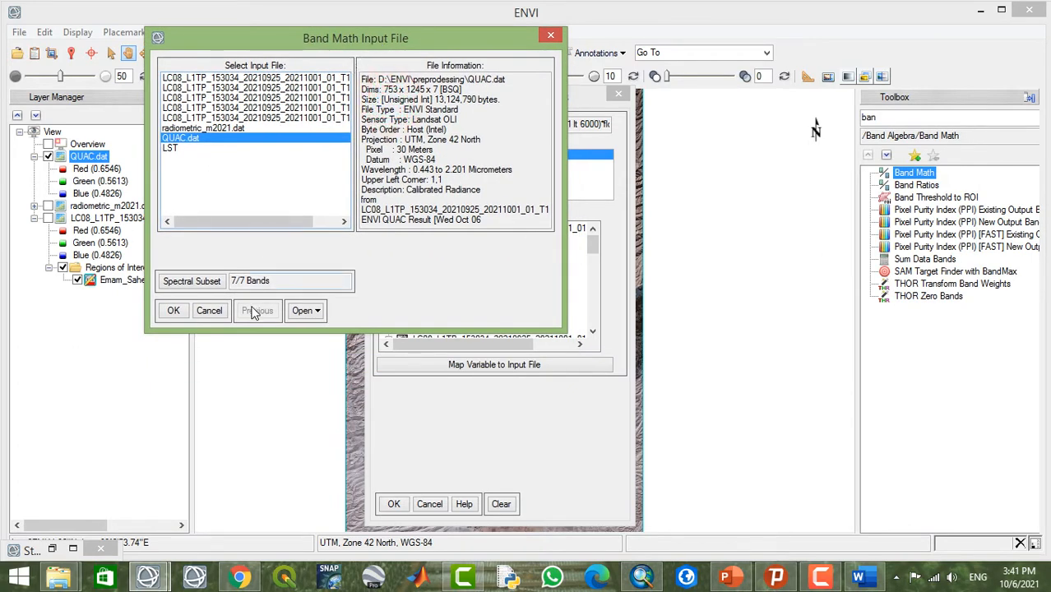
pyautogui.click(173, 313)
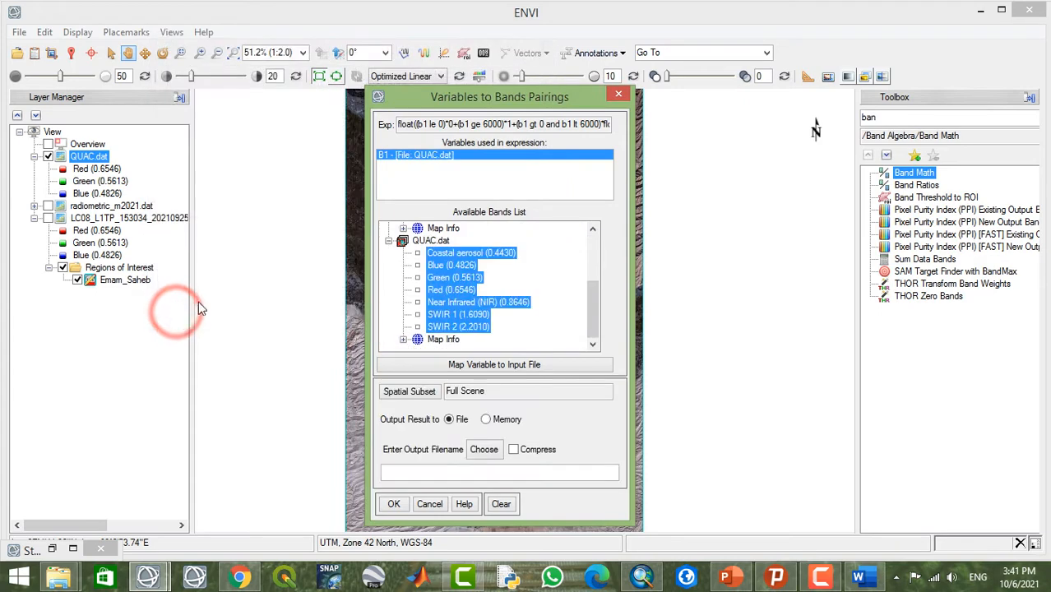
# - Set the output file name to Multispectral_rescaled in the preprodessing folder and run the band calculation
pyautogui.click(474, 451)
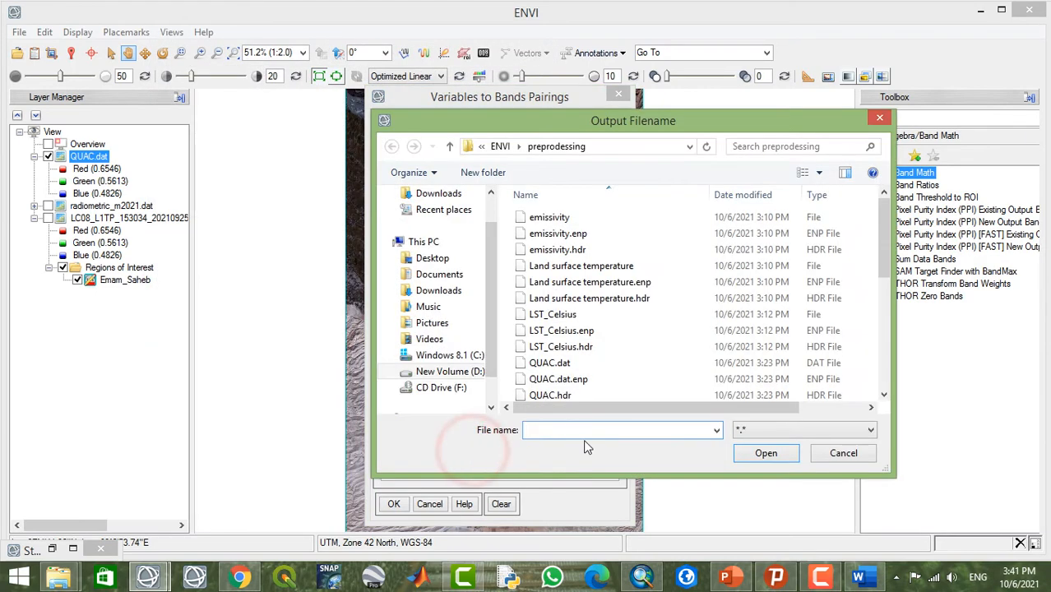
pyautogui.click(570, 426)
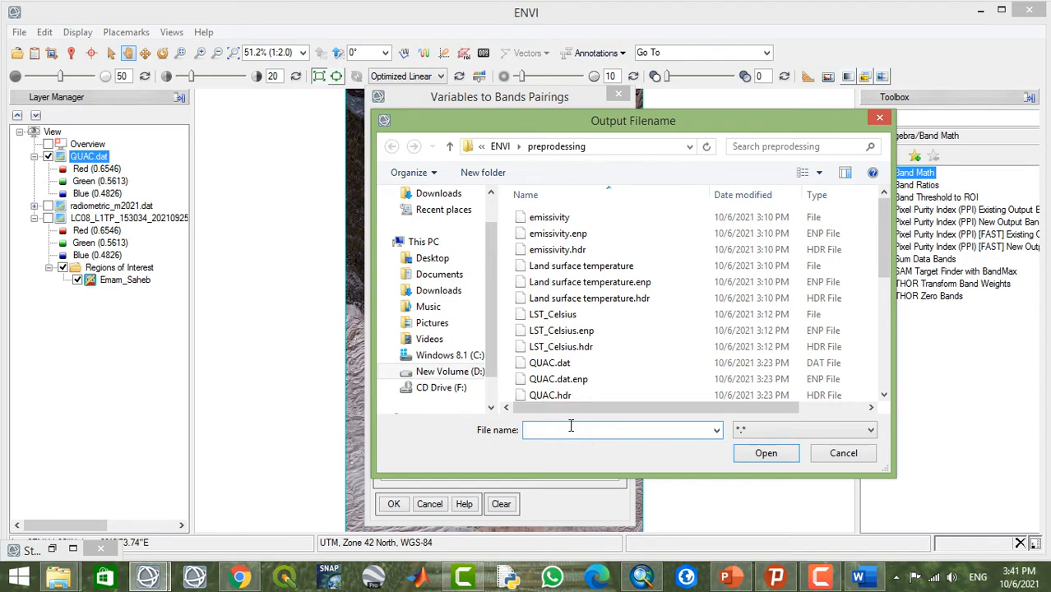
pyautogui.write('Multispectral ')
pyautogui.write('rescaled')
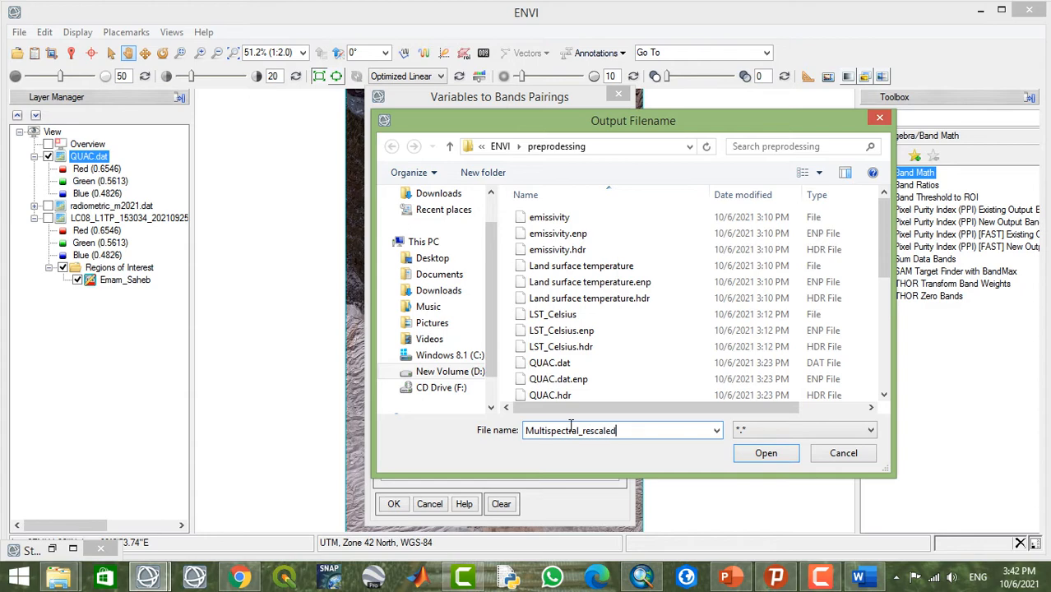
pyautogui.click(767, 454)
pyautogui.click(398, 506)
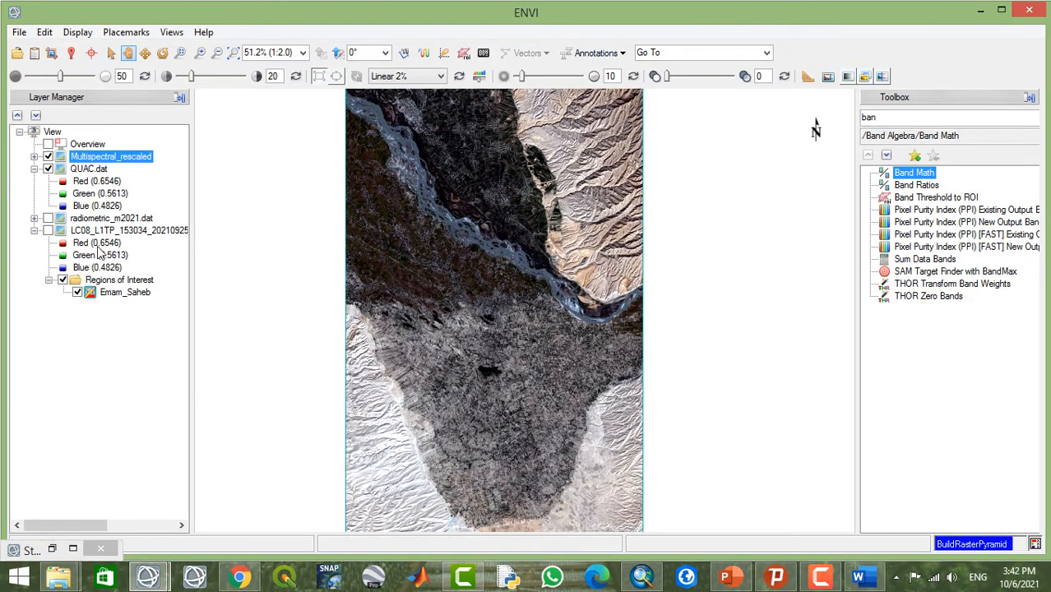
# - Hide the QUAC.dat layer, then review the quick statistics of Multispectral_rescaled's bands and close them
pyautogui.click(48, 168)
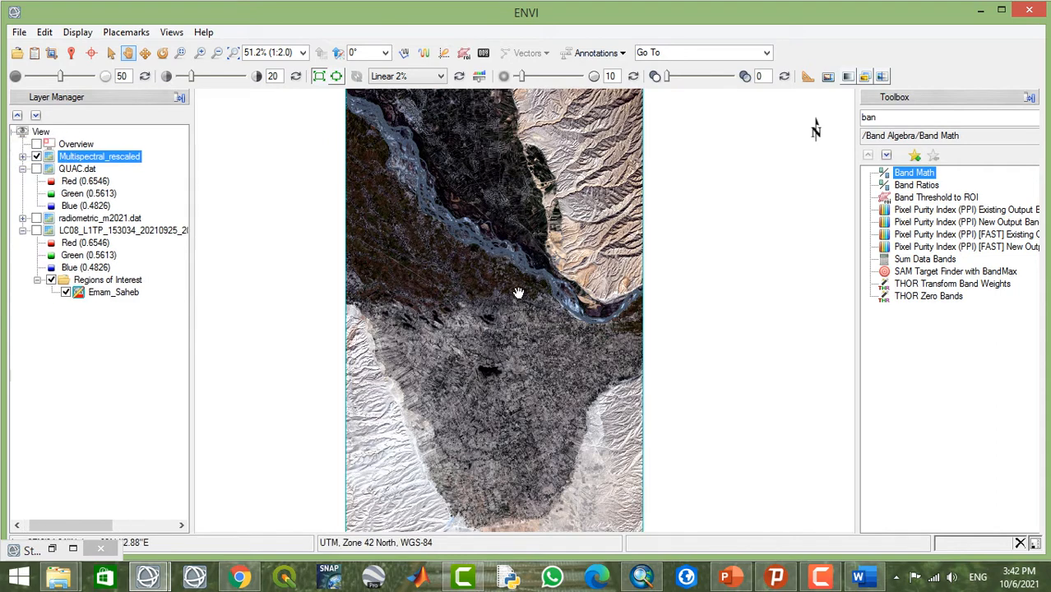
pyautogui.rightClick(107, 159)
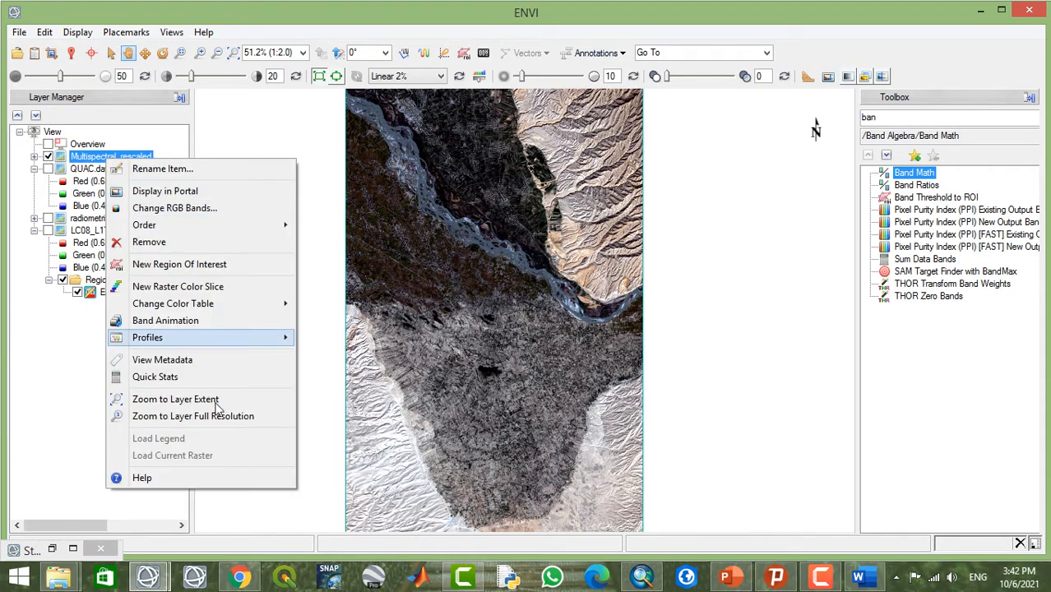
pyautogui.click(202, 376)
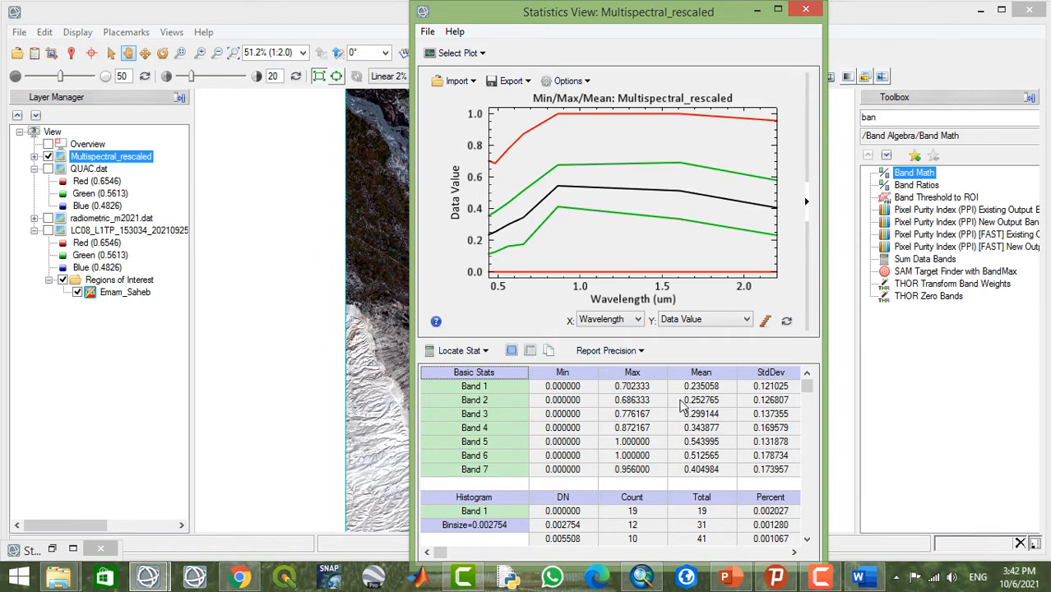
pyautogui.scroll(-1, 687, 457)
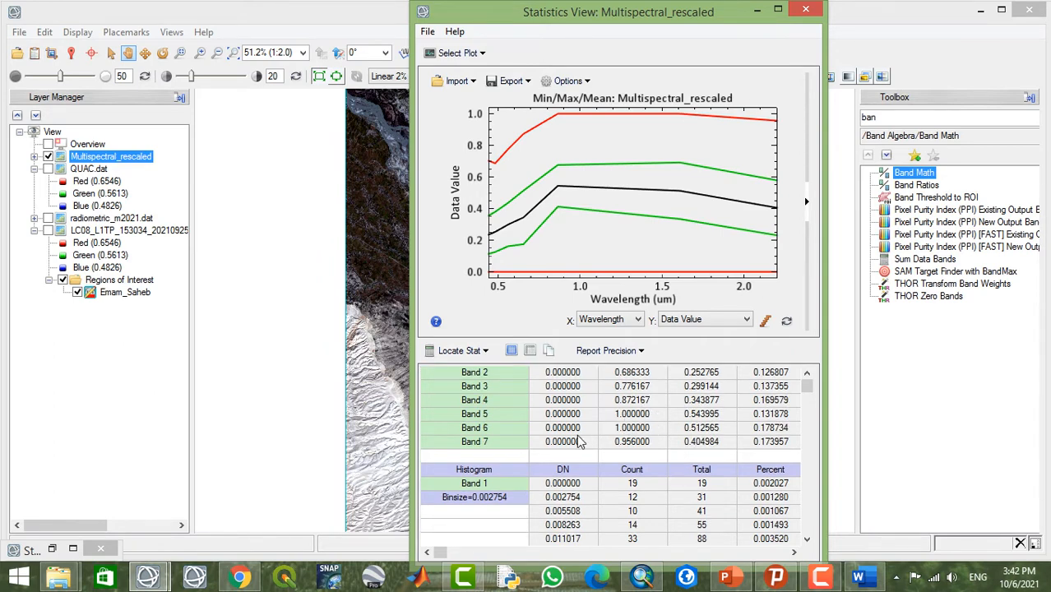
pyautogui.scroll(-3, 568, 450)
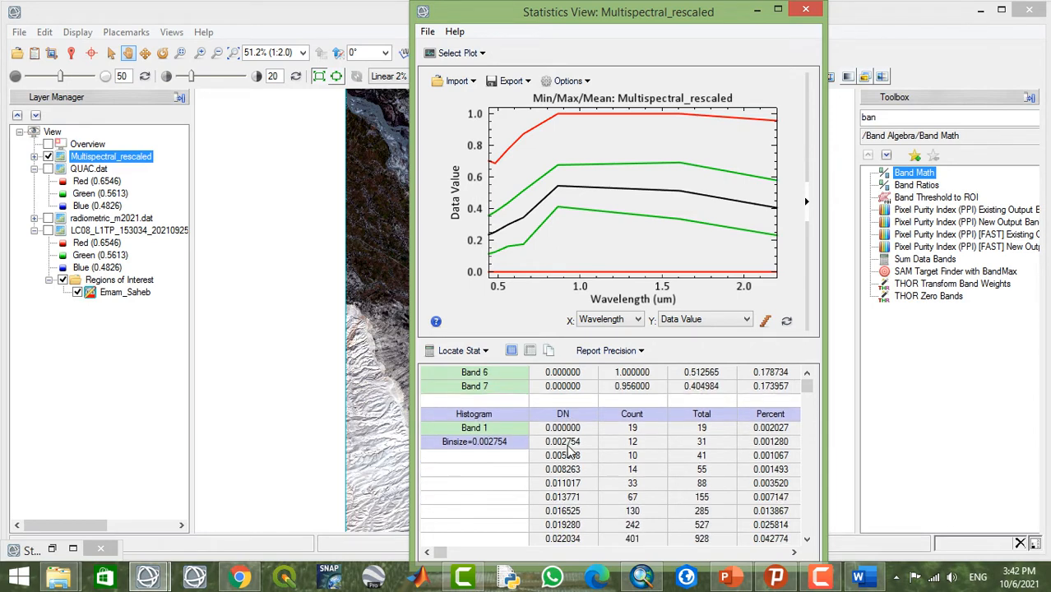
pyautogui.scroll(1, 567, 450)
pyautogui.scroll(-2, 568, 450)
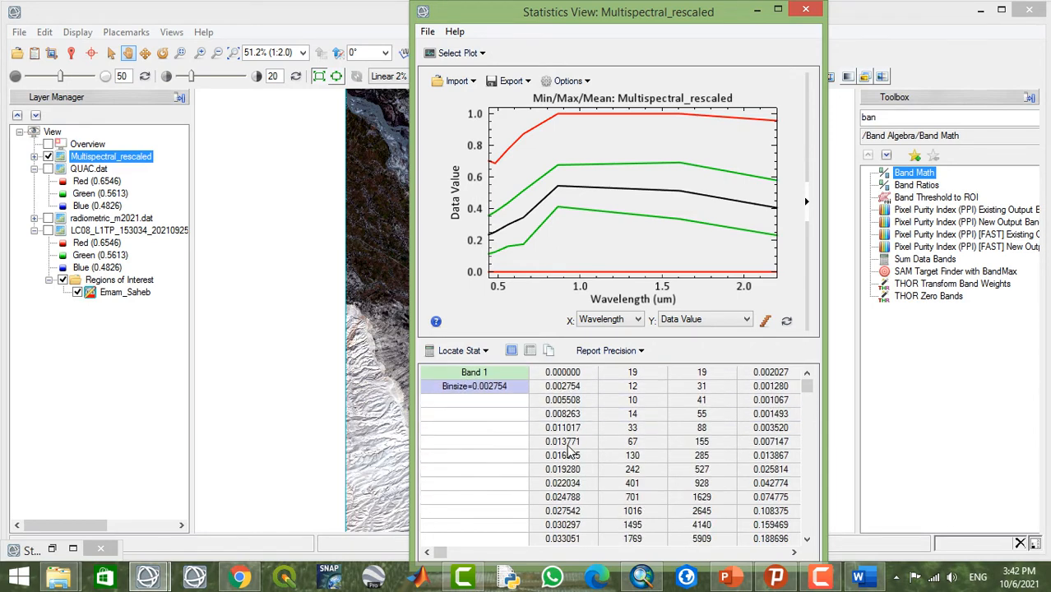
pyautogui.scroll(1, 567, 449)
pyautogui.scroll(3, 568, 450)
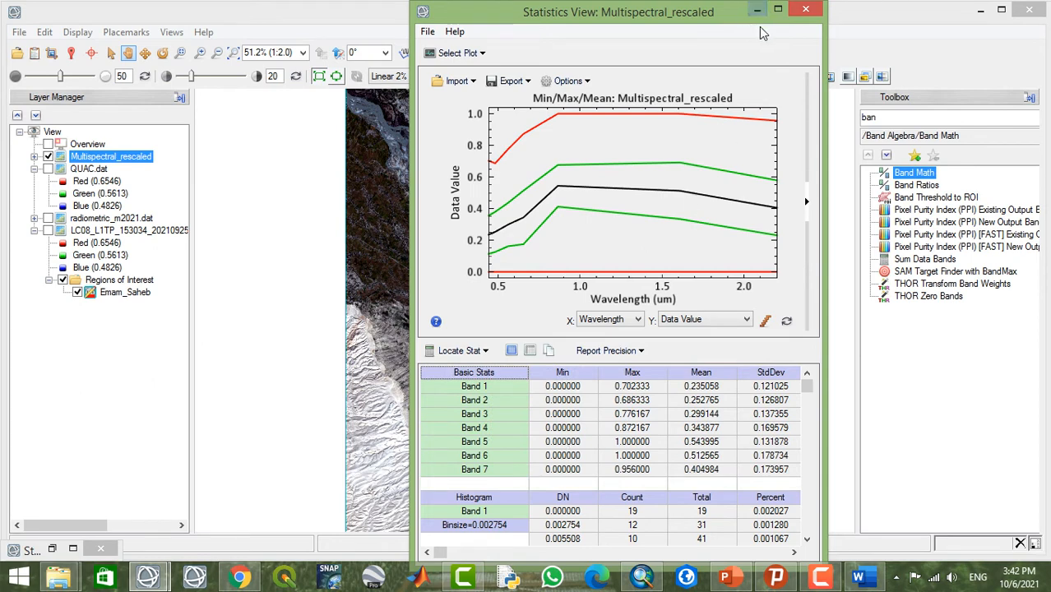
pyautogui.click(806, 9)
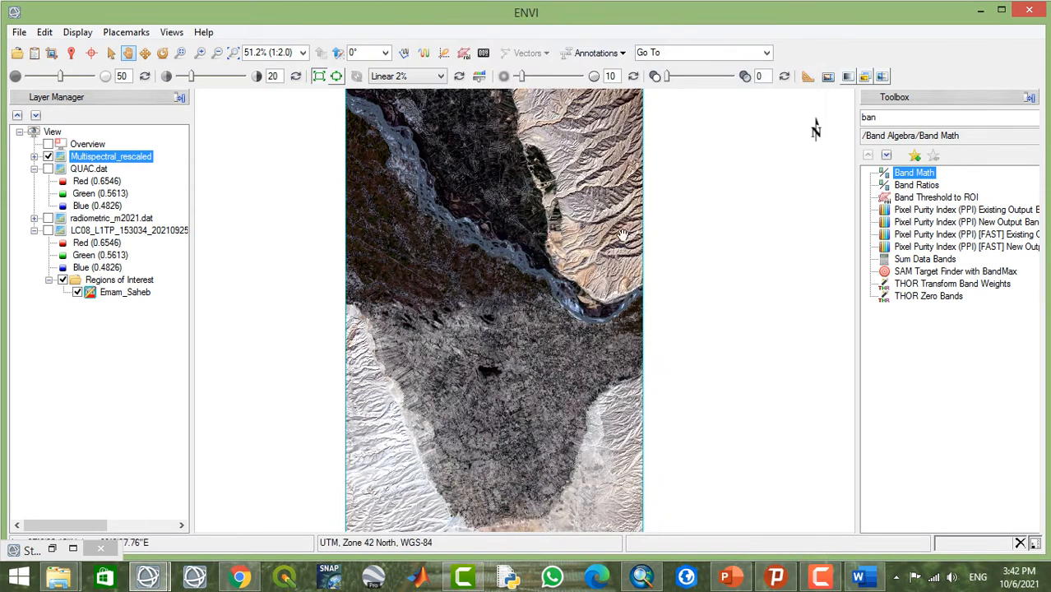
# - Start Band Math again and get its expression field ready for a new expression
pyautogui.doubleClick(926, 172)
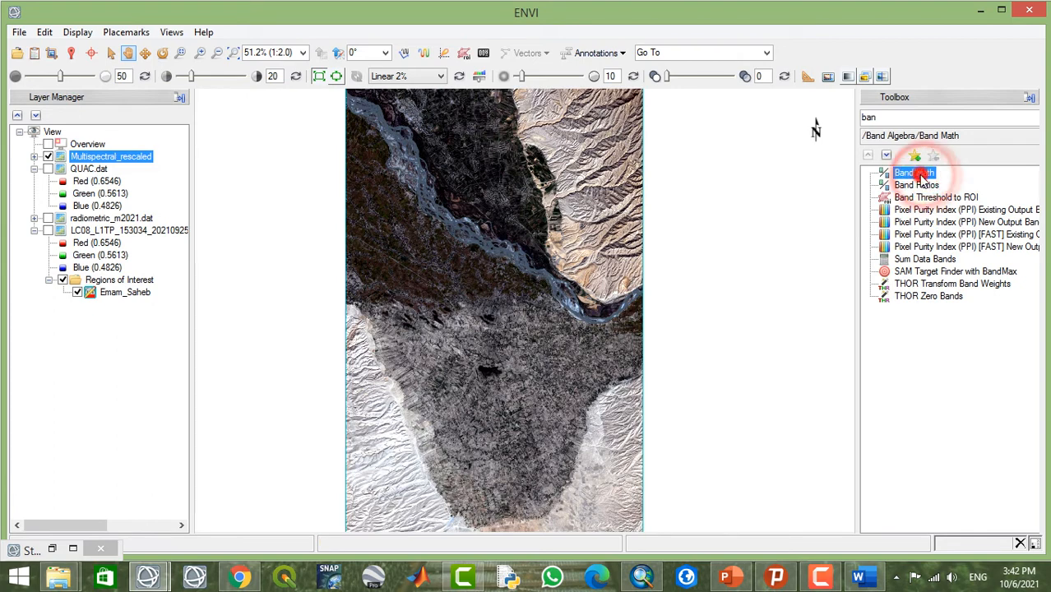
pyautogui.moveTo(532, 213); pyautogui.dragTo(514, 90)
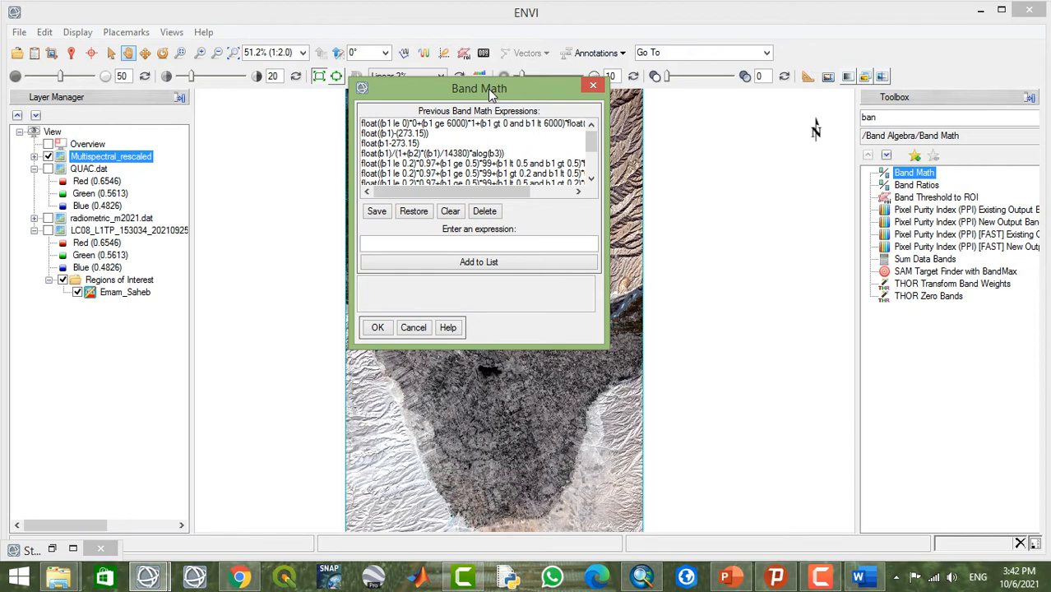
pyautogui.click(475, 243)
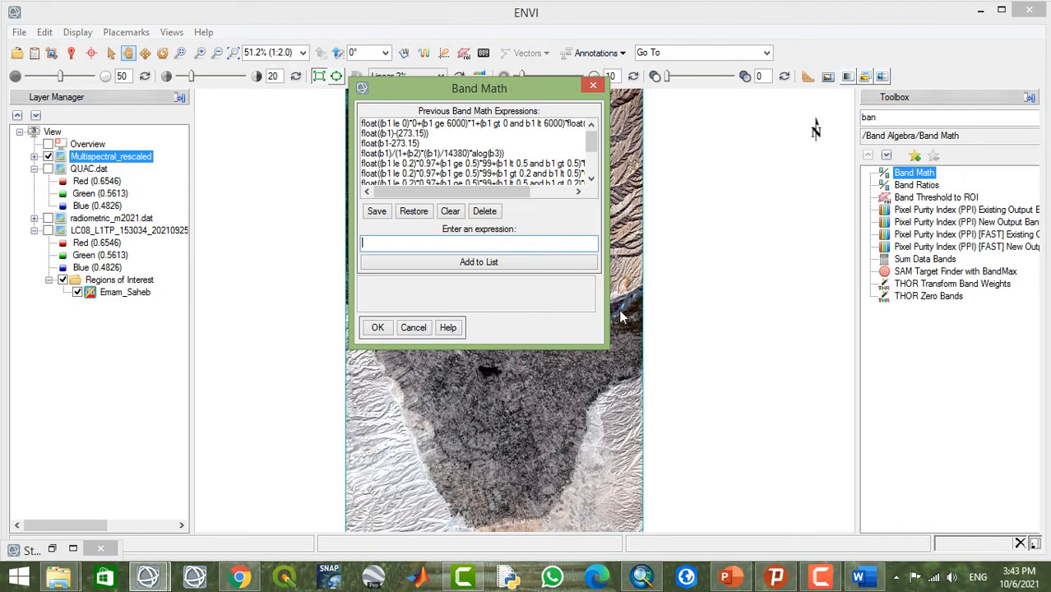
# - Switch to the PowerPoint presentation, add a new slide after slide 18, and begin its body text with NDVI
pyautogui.click(727, 579)
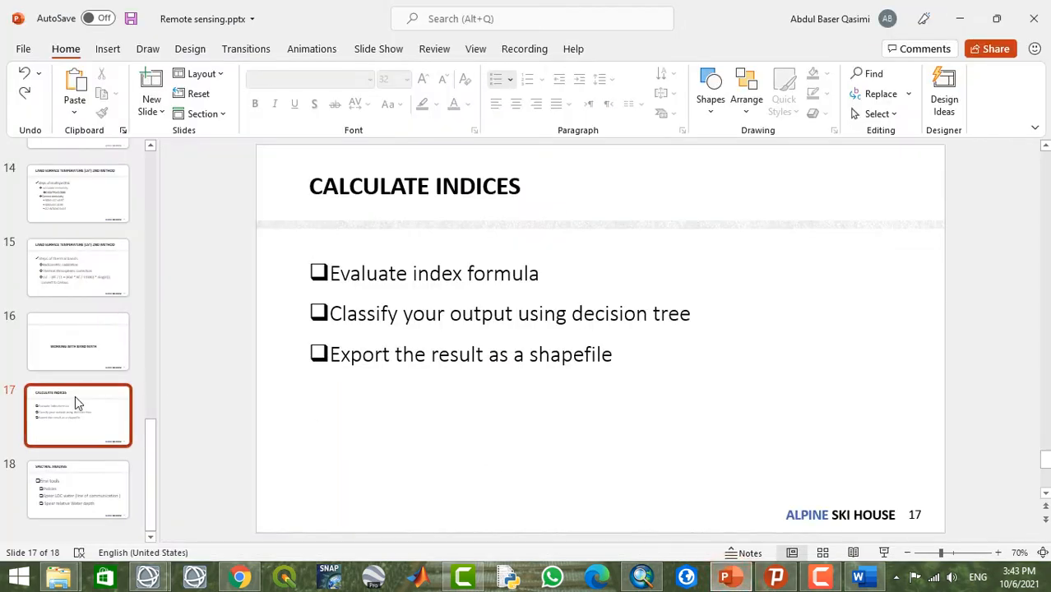
pyautogui.click(87, 474)
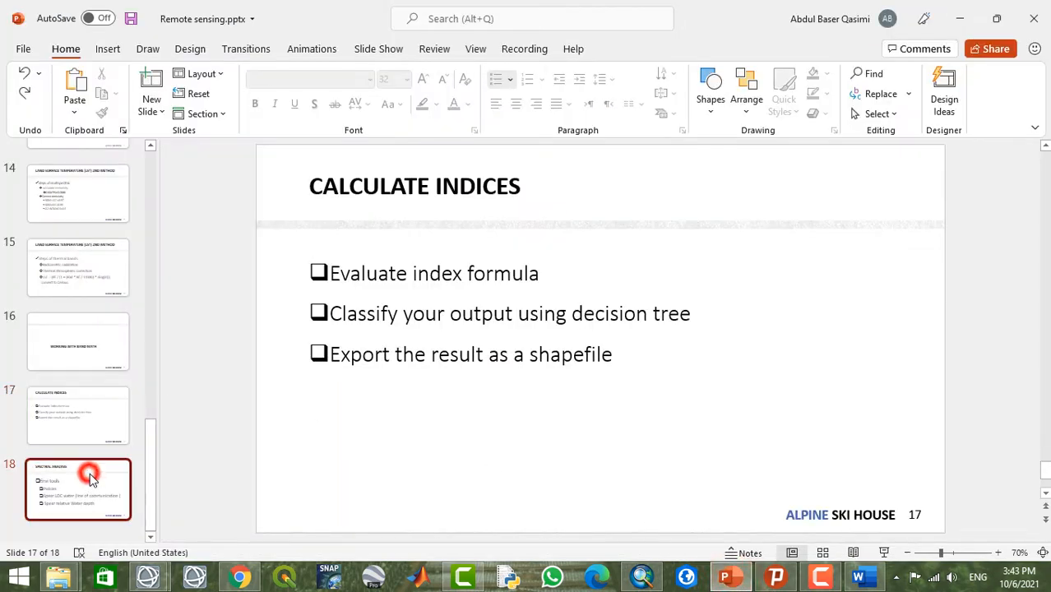
pyautogui.rightClick(91, 488)
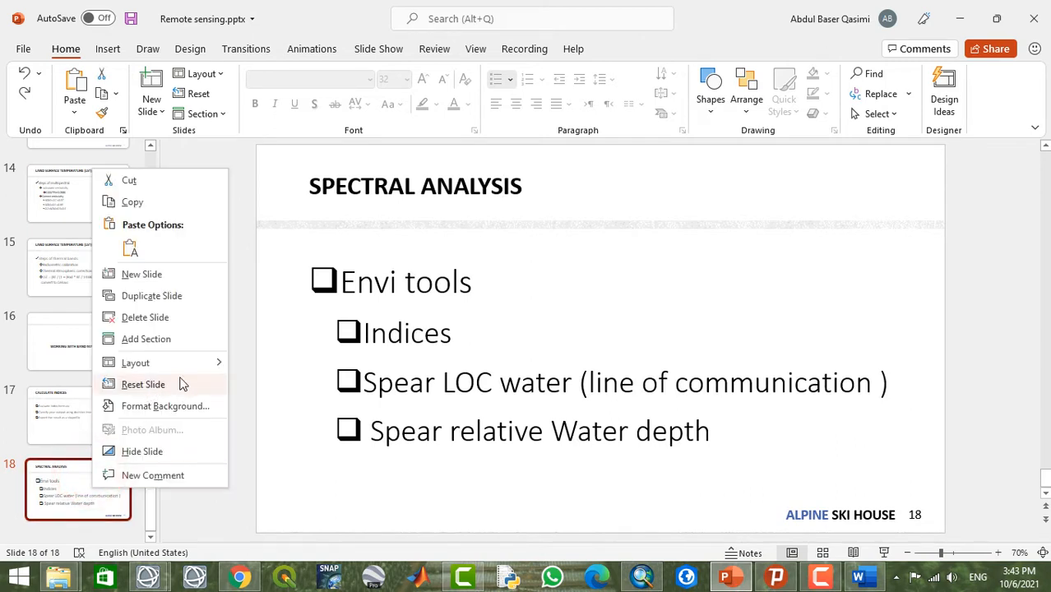
pyautogui.moveTo(182, 372)
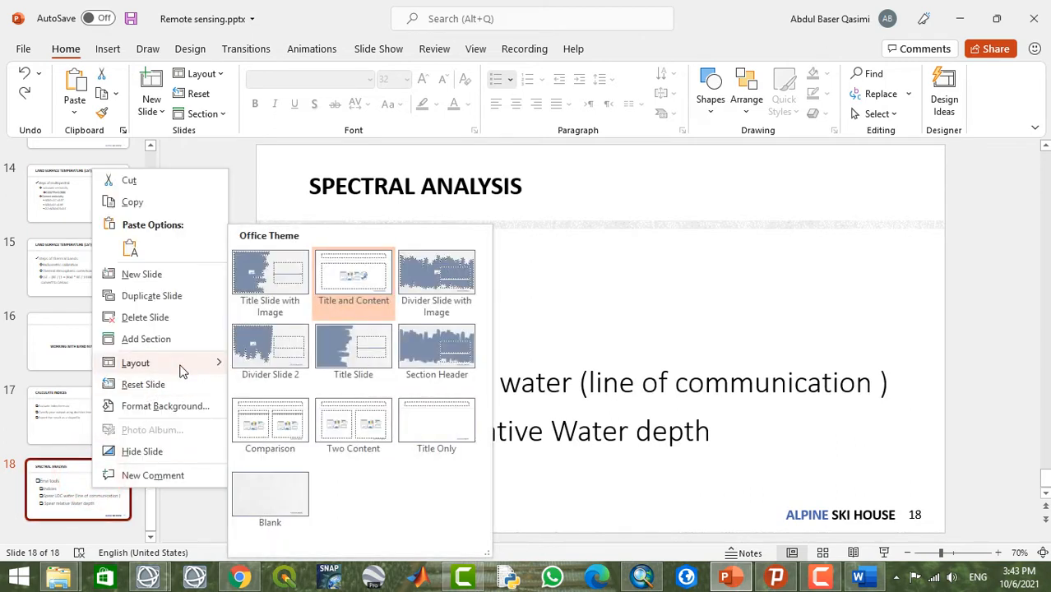
pyautogui.click(159, 274)
pyautogui.click(406, 265)
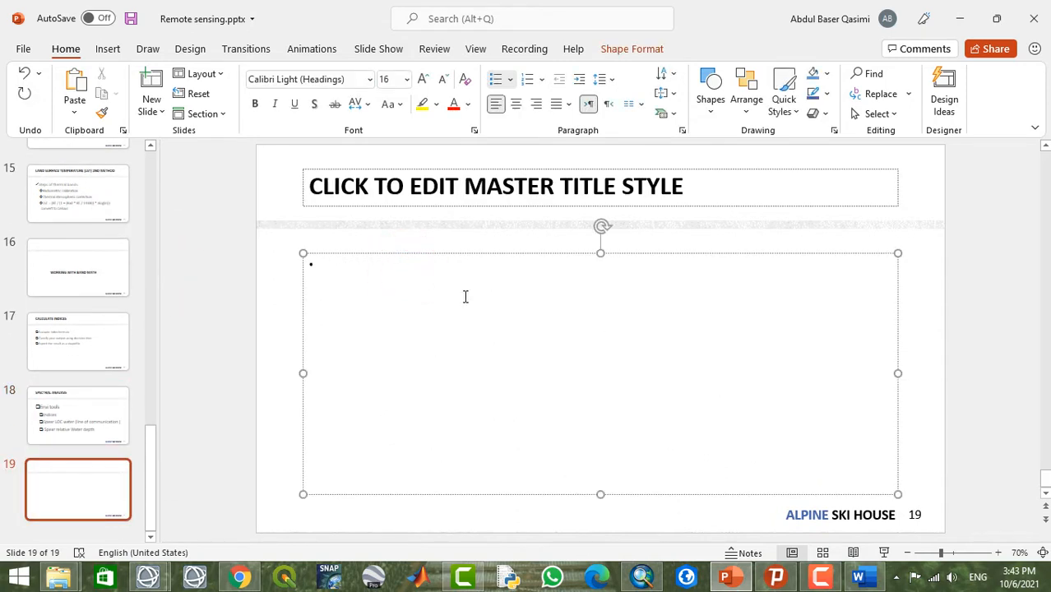
pyautogui.write('NDVI')
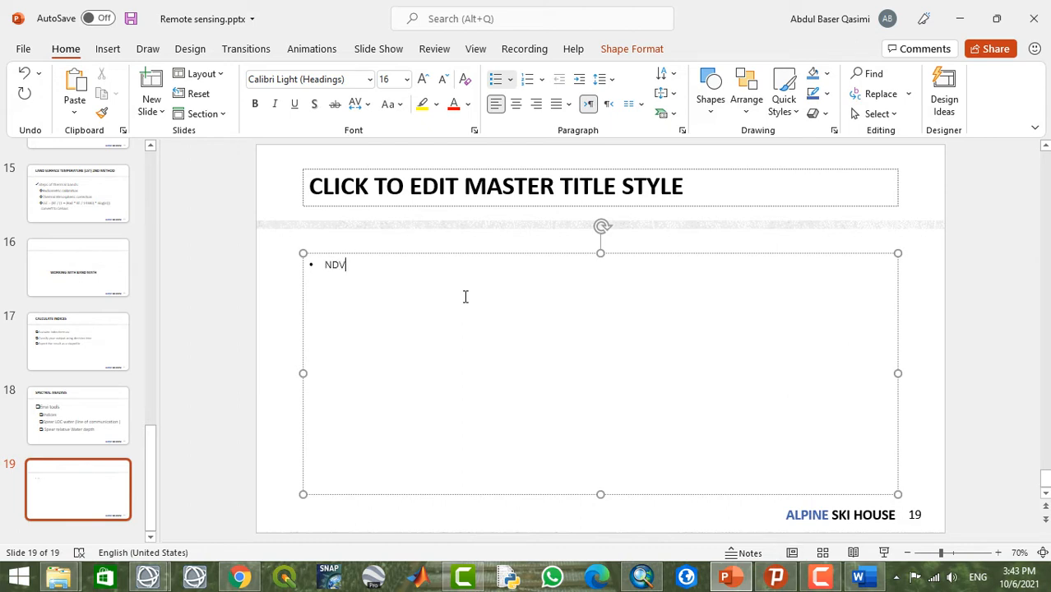
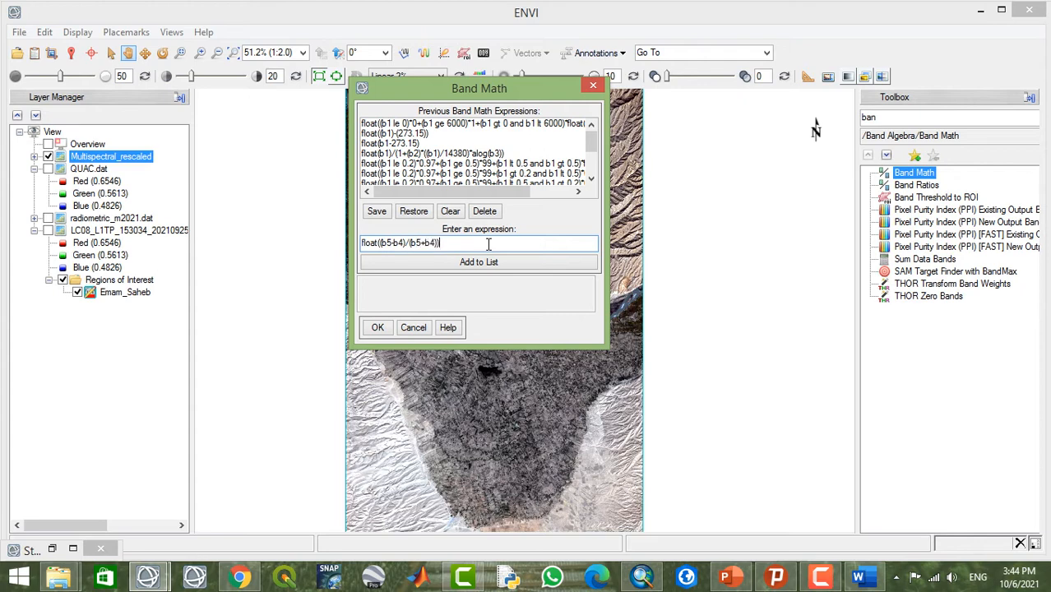
# - Add the expression float((b5-b4)/(b5+b4)) to the Band Math list and proceed with it to the variable pairing
pyautogui.click(427, 263)
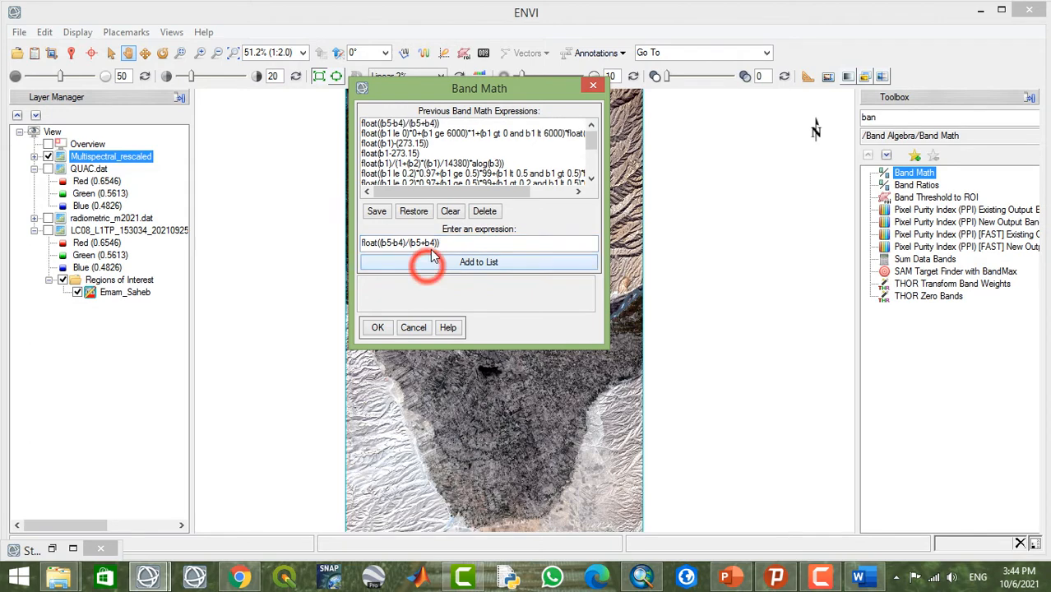
pyautogui.click(406, 125)
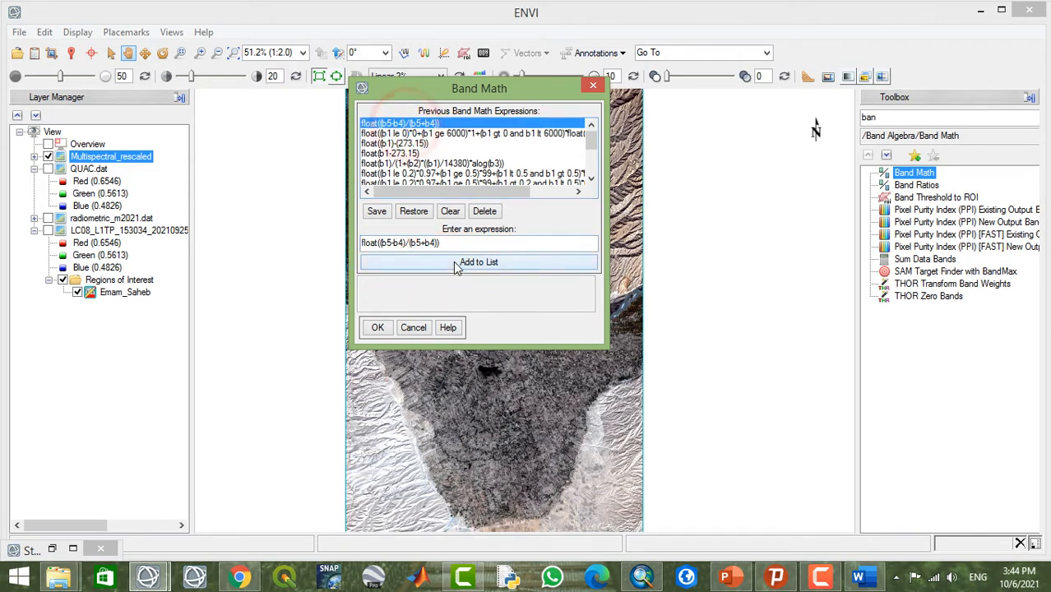
pyautogui.click(378, 329)
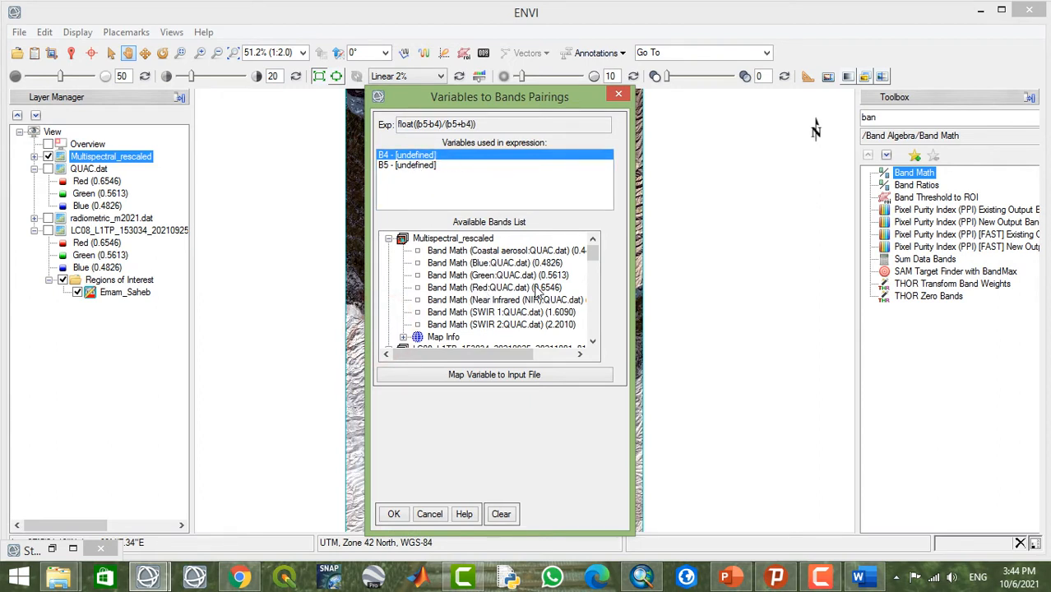
# - Pair B4 with Multispectral_rescaled's Red band and B5 with its Near Infrared band, and output the result as NDVI in the preprodessing folder
pyautogui.click(501, 288)
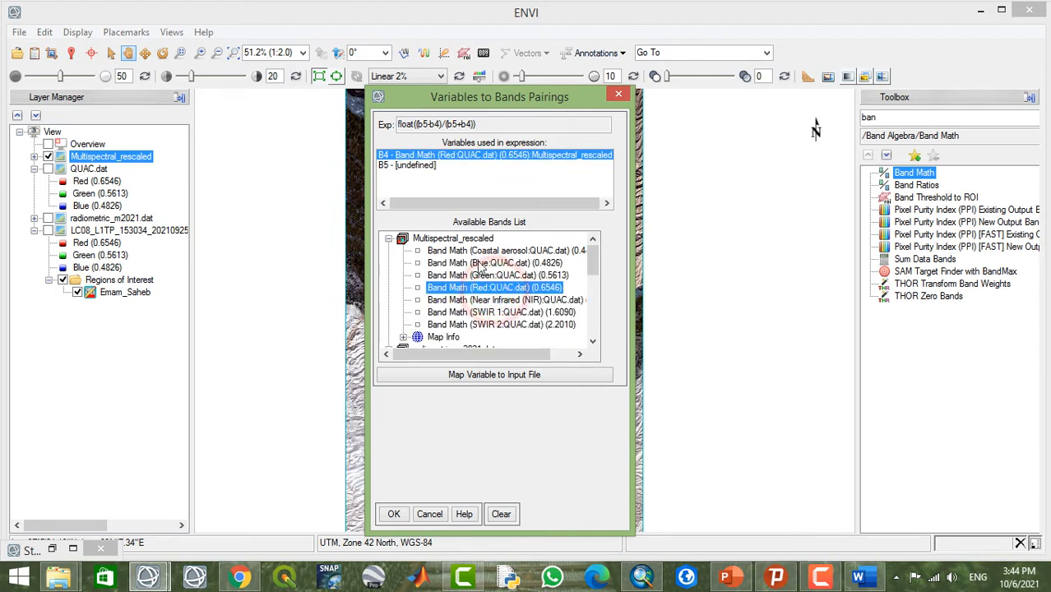
pyautogui.click(404, 167)
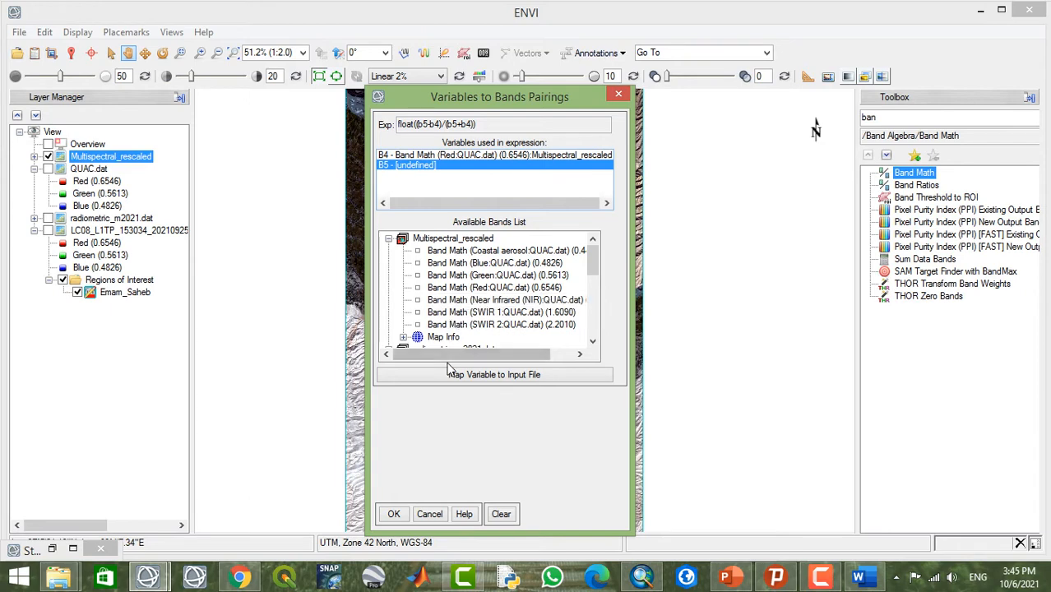
pyautogui.click(493, 300)
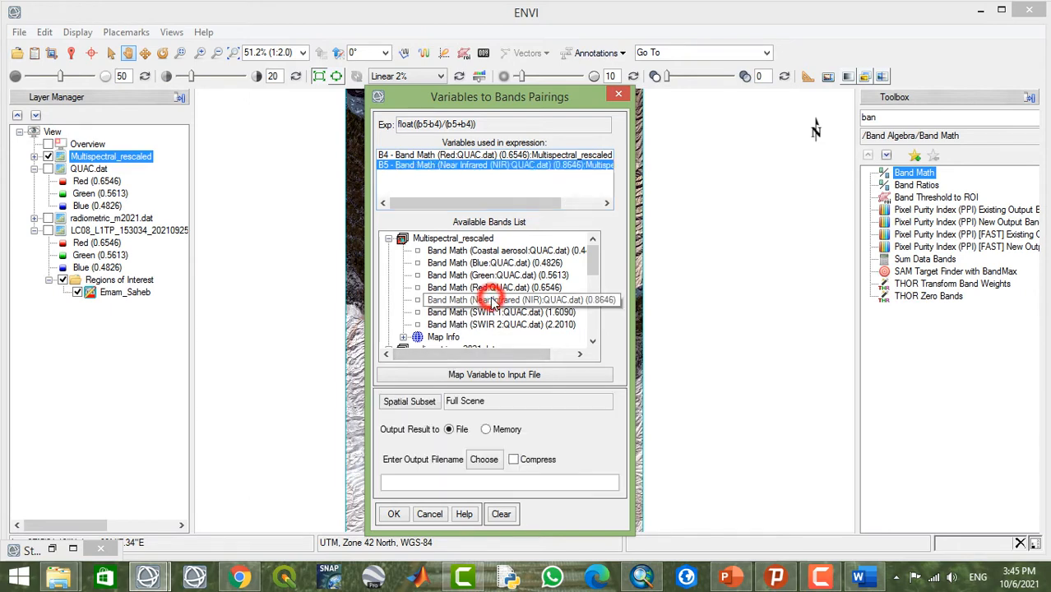
pyautogui.click(483, 459)
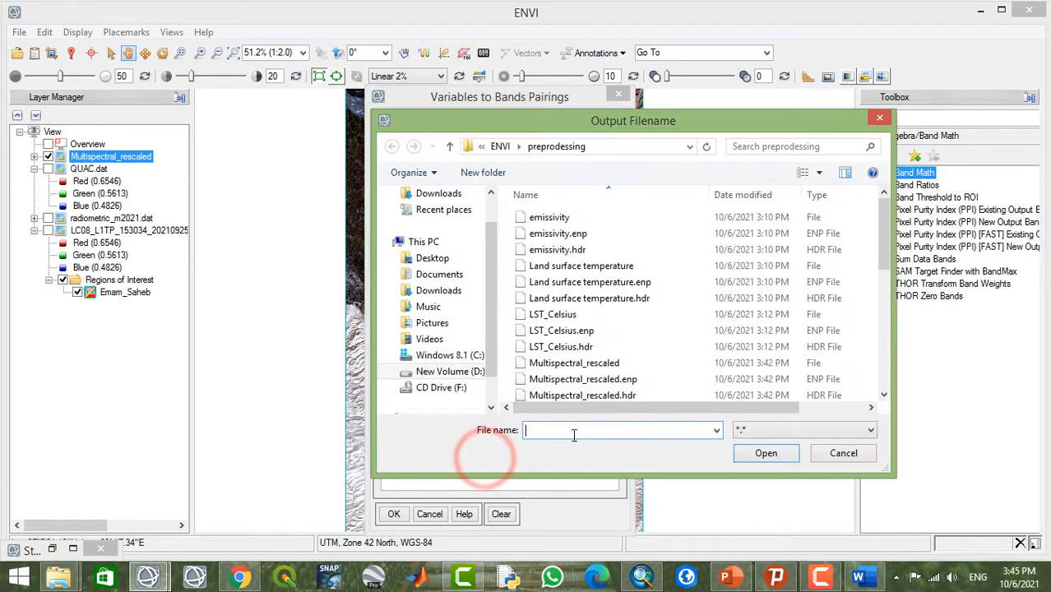
pyautogui.click(577, 431)
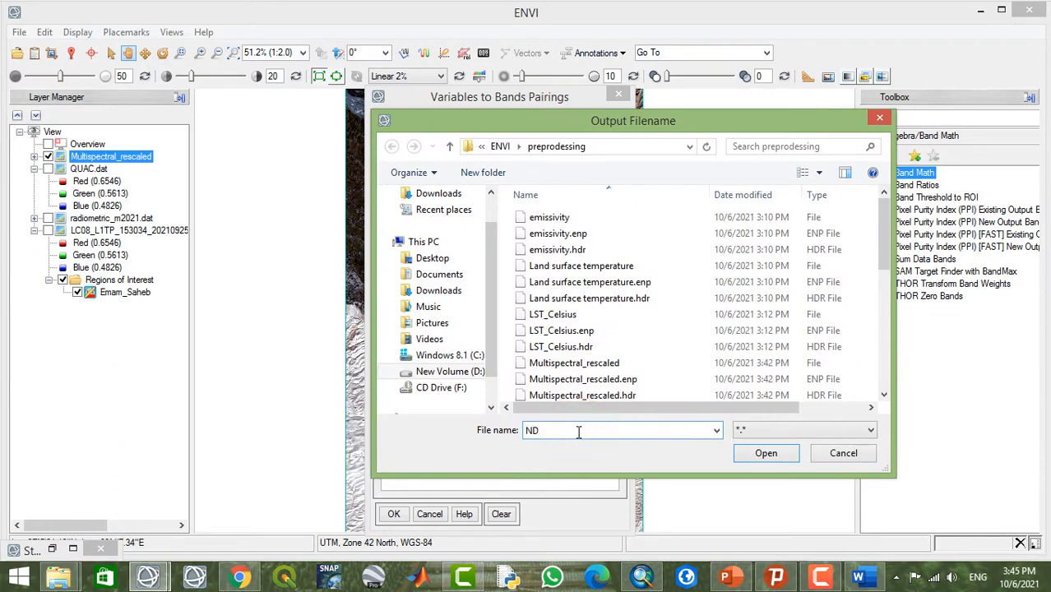
pyautogui.click(773, 453)
pyautogui.click(393, 514)
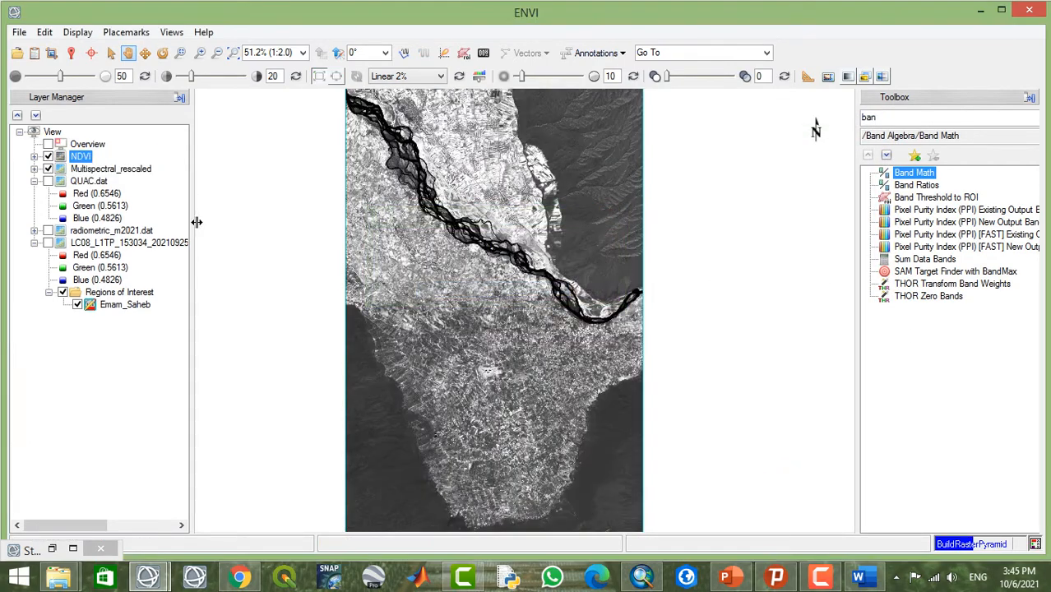
# - Review the NDVI layer's quick statistics, close them, and inspect the NDVI image across the whole scene
pyautogui.click(34, 157)
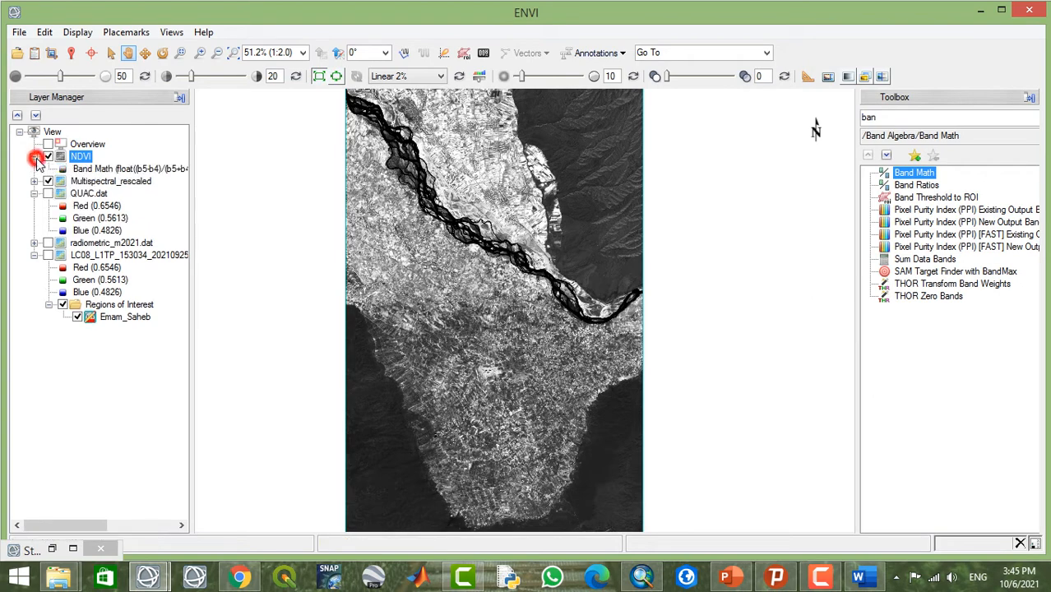
pyautogui.rightClick(77, 160)
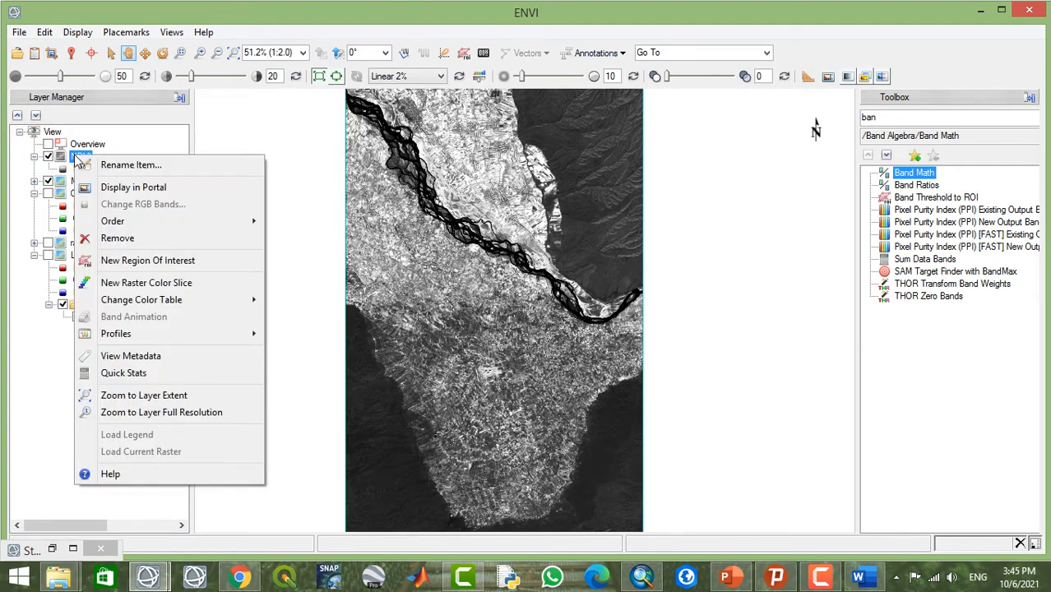
pyautogui.click(164, 373)
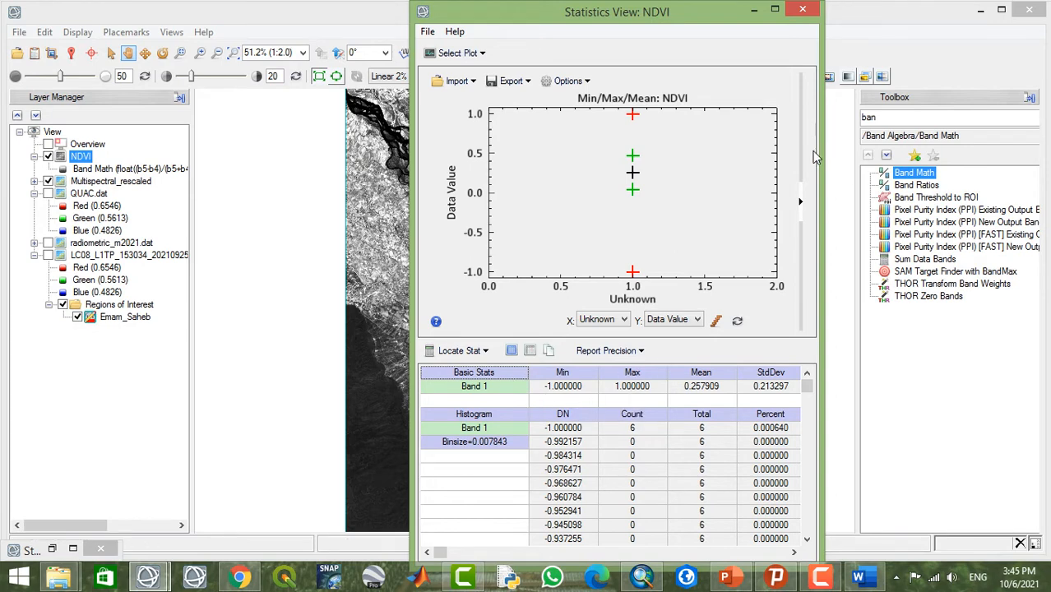
pyautogui.click(802, 10)
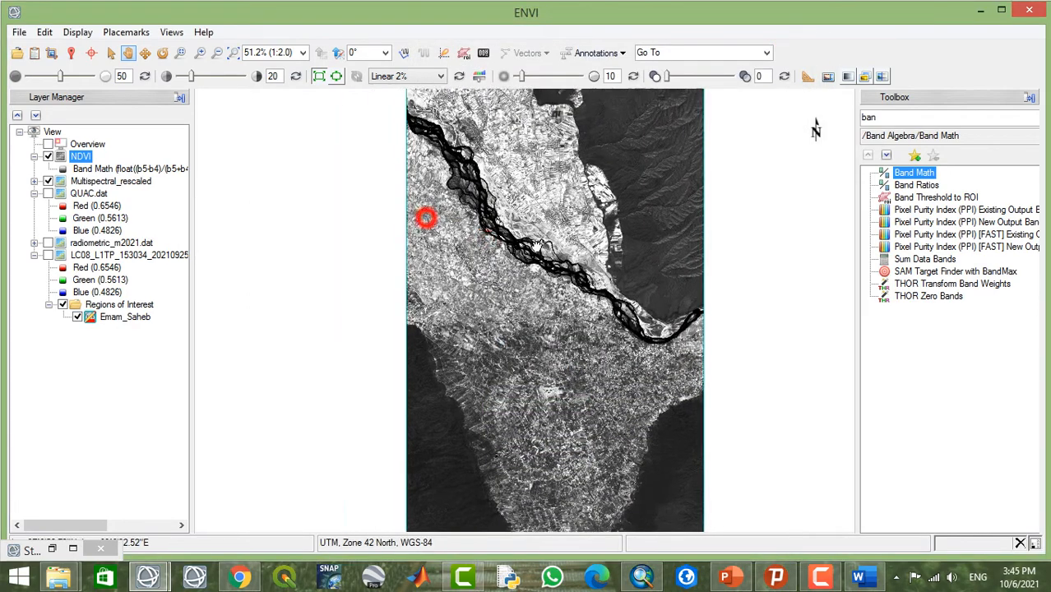
pyautogui.scroll(-3, 530, 255)
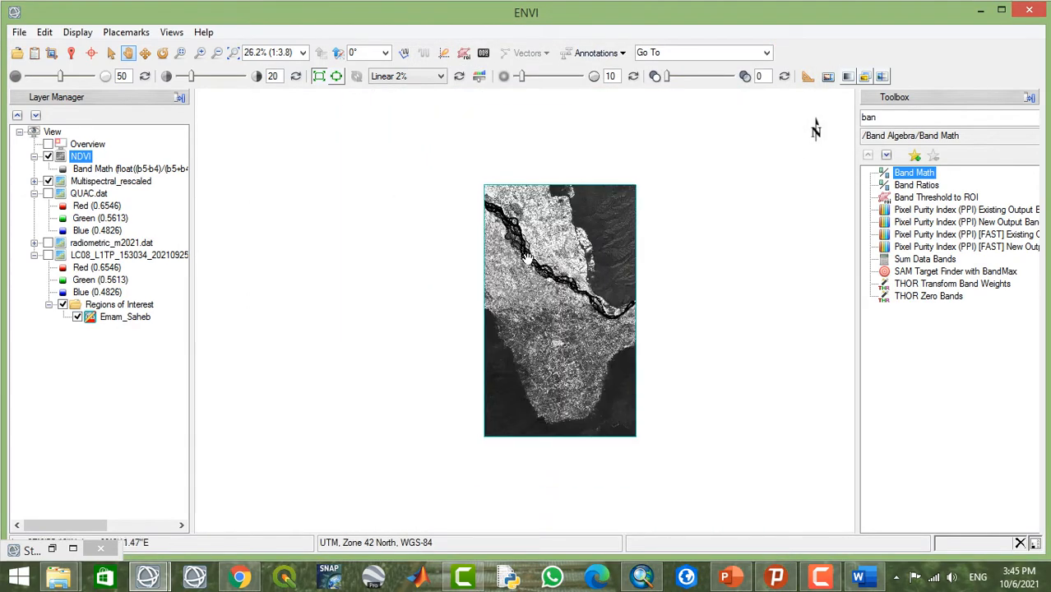
pyautogui.scroll(2, 525, 259)
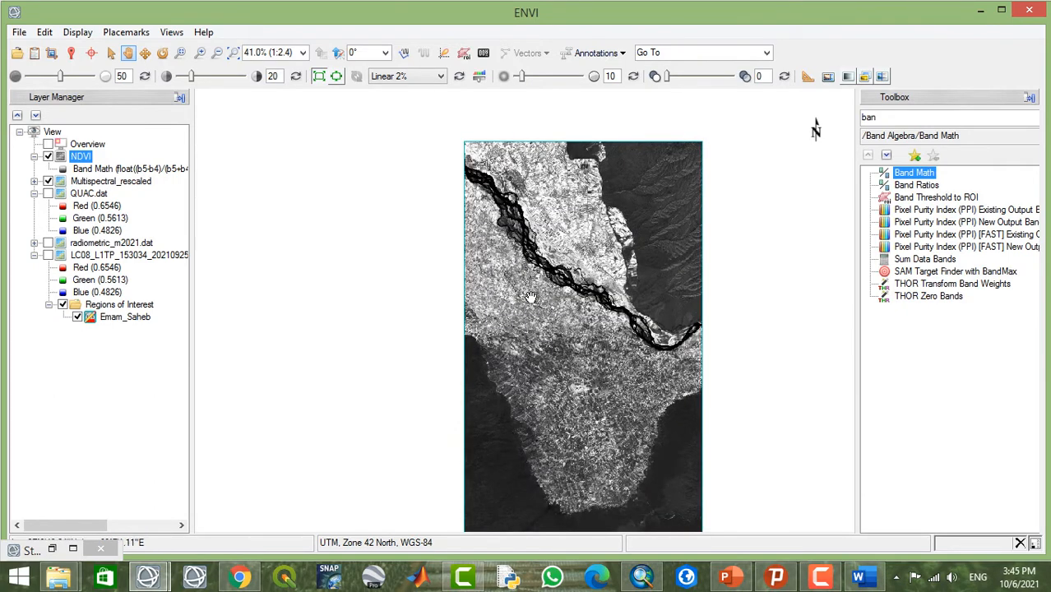
pyautogui.moveTo(530, 297); pyautogui.dragTo(442, 292)
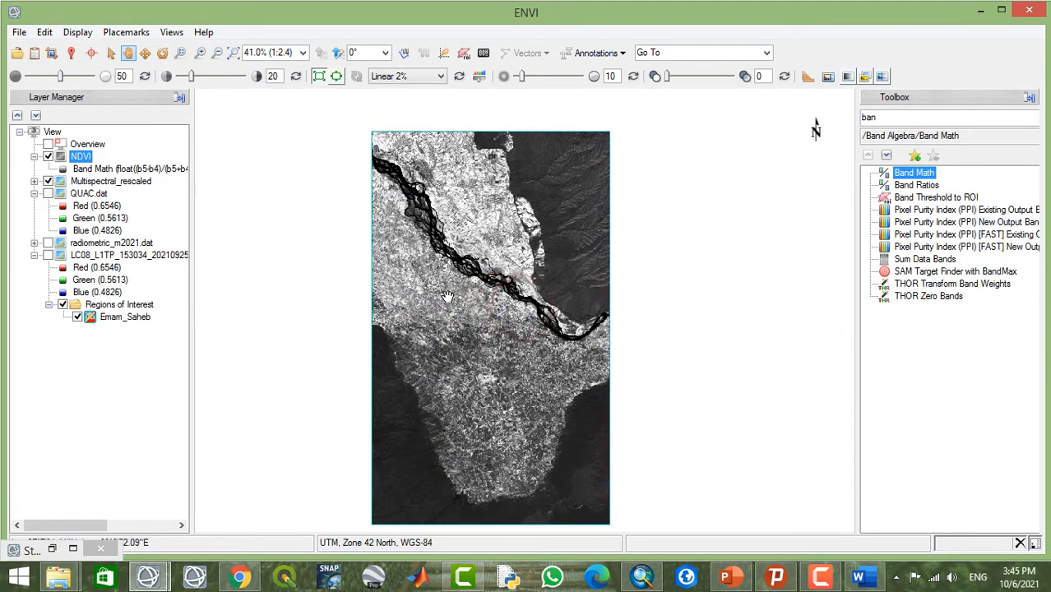
pyautogui.scroll(-1, 446, 296)
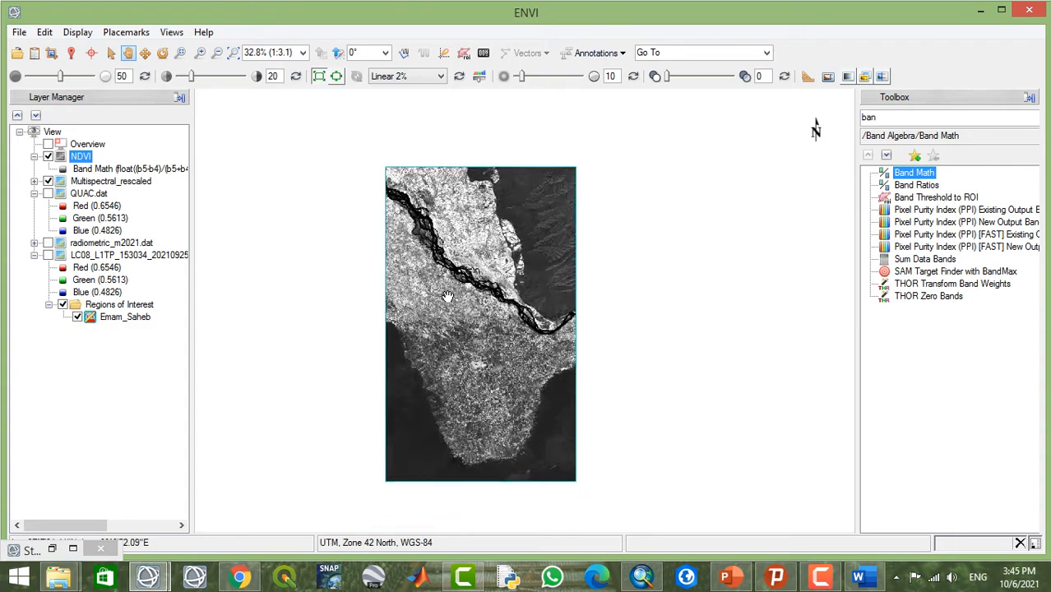
pyautogui.scroll(2, 446, 296)
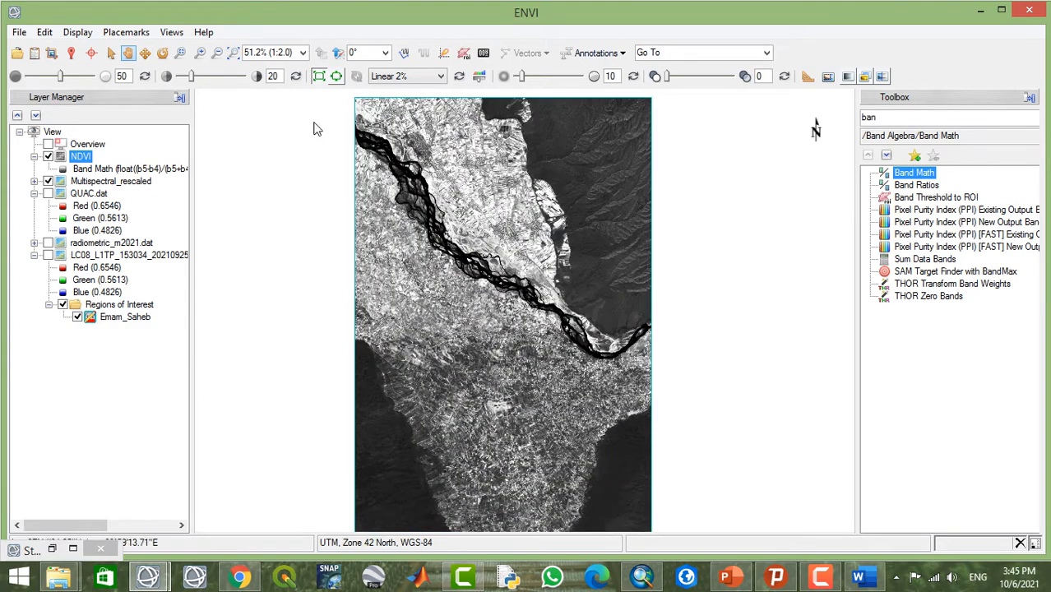
# - Search the toolbox for thres and start Band Threshold to ROI with NDVI as the input file
pyautogui.doubleClick(903, 119)
pyautogui.write('thres')
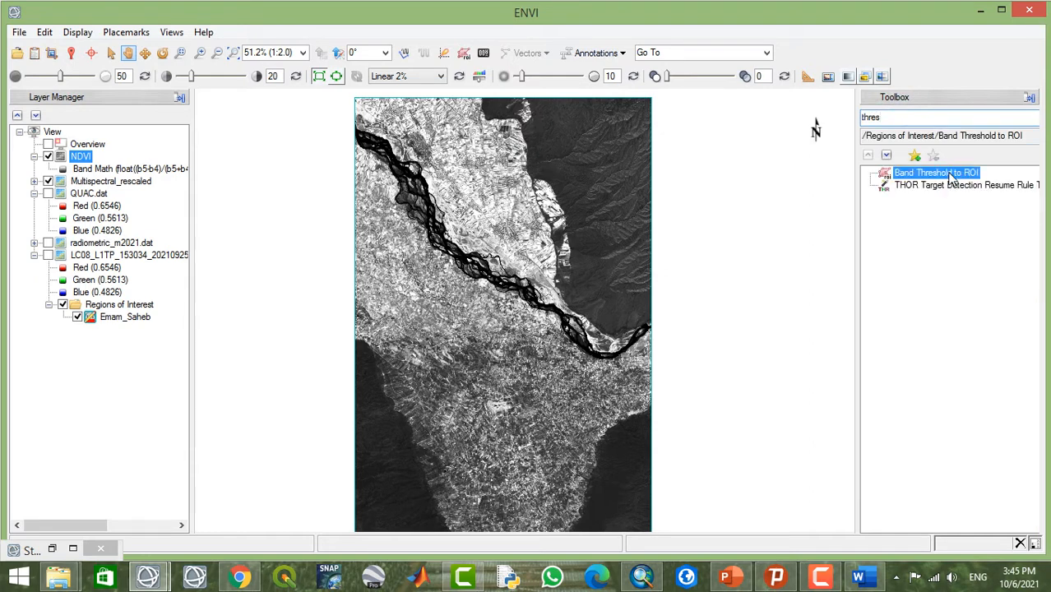
pyautogui.doubleClick(952, 176)
pyautogui.moveTo(543, 161); pyautogui.dragTo(598, 102)
pyautogui.click(609, 343)
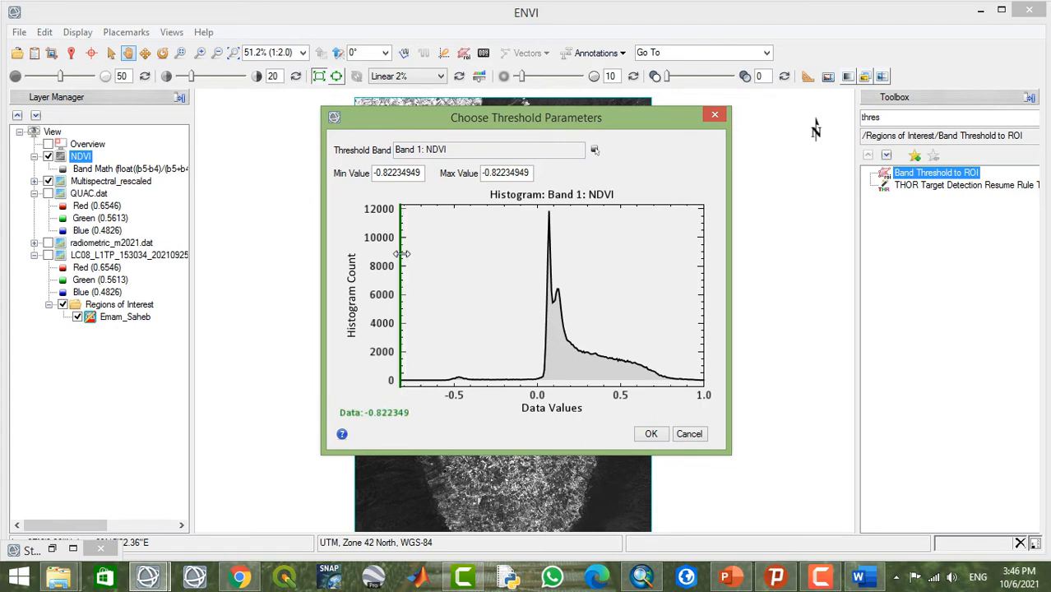
# - Set the NDVI threshold range from about 0.256 to 1.0 on the histogram and create the region of interest
pyautogui.moveTo(401, 254); pyautogui.dragTo(587, 292)
pyautogui.moveTo(401, 272); pyautogui.dragTo(726, 329)
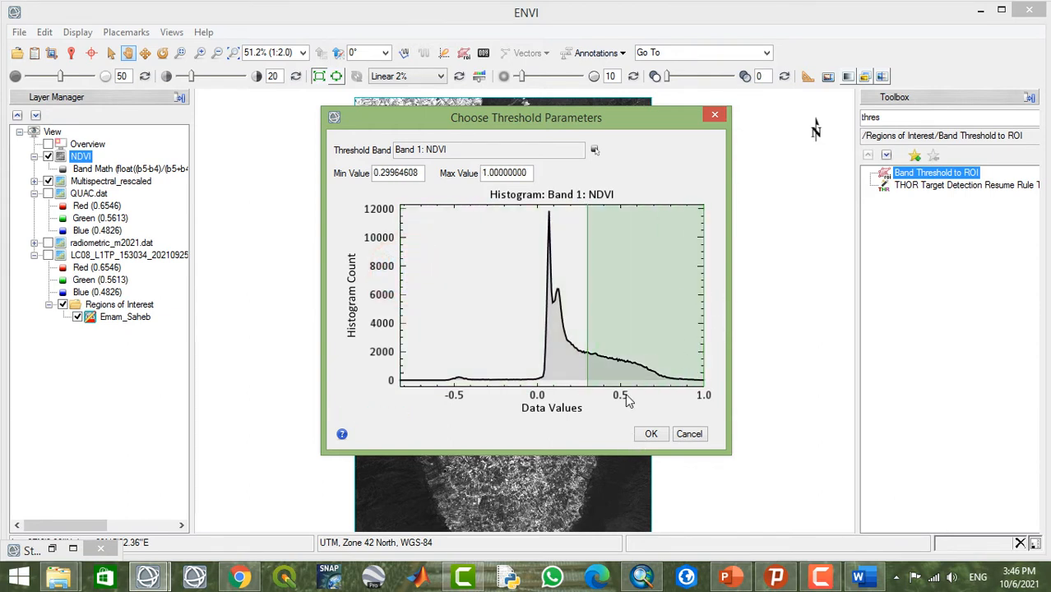
pyautogui.moveTo(587, 313); pyautogui.dragTo(580, 314)
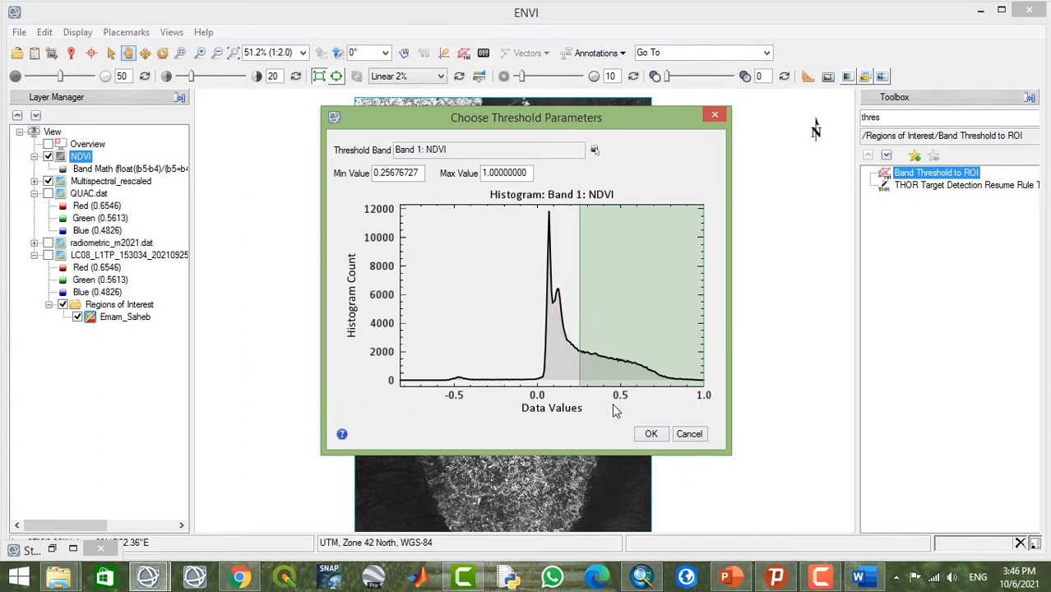
pyautogui.click(652, 434)
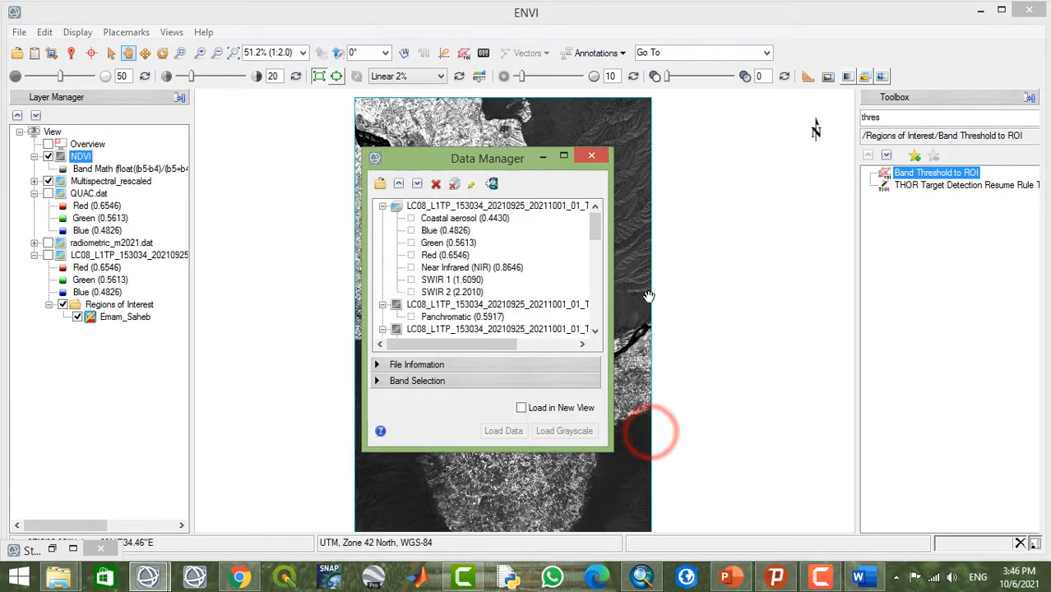
# - Load the NDVI threshold ROI from the Data Manager onto the NDVI layer, close the manager, and check the overlay
pyautogui.click(593, 225)
pyautogui.moveTo(591, 223); pyautogui.dragTo(595, 275)
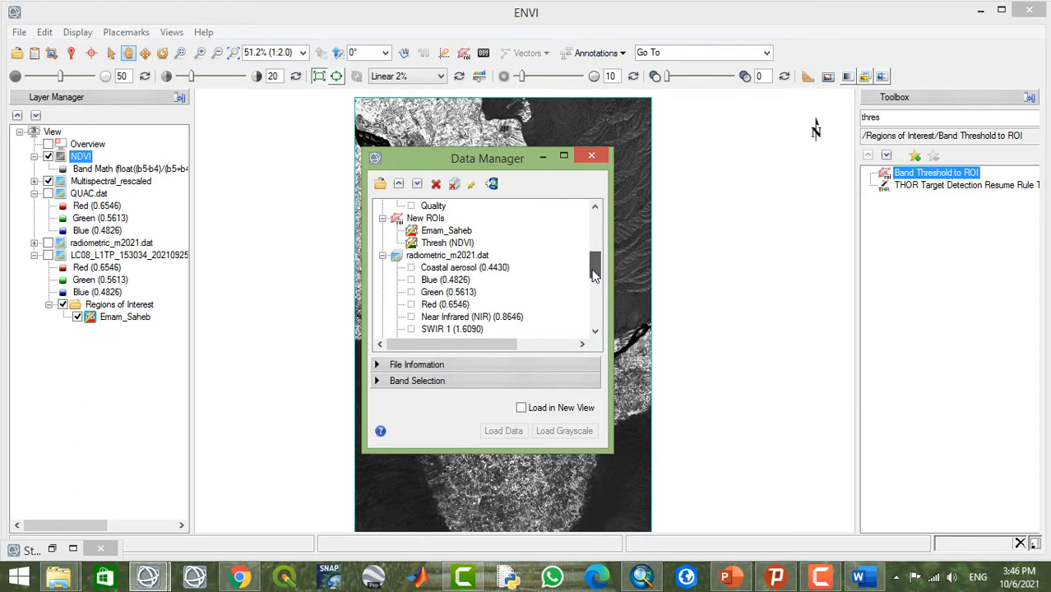
pyautogui.click(436, 243)
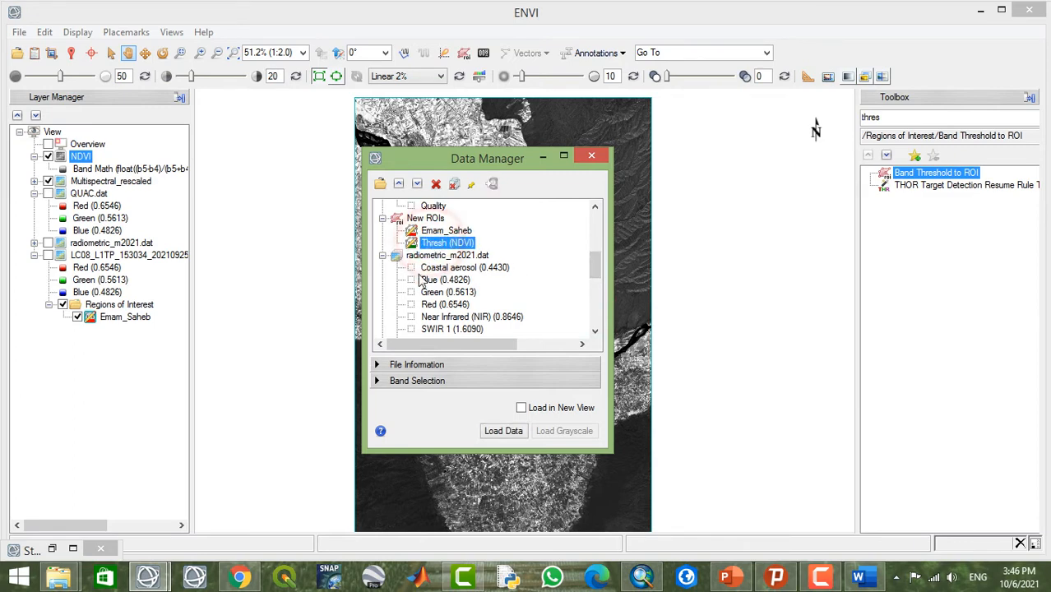
pyautogui.click(497, 432)
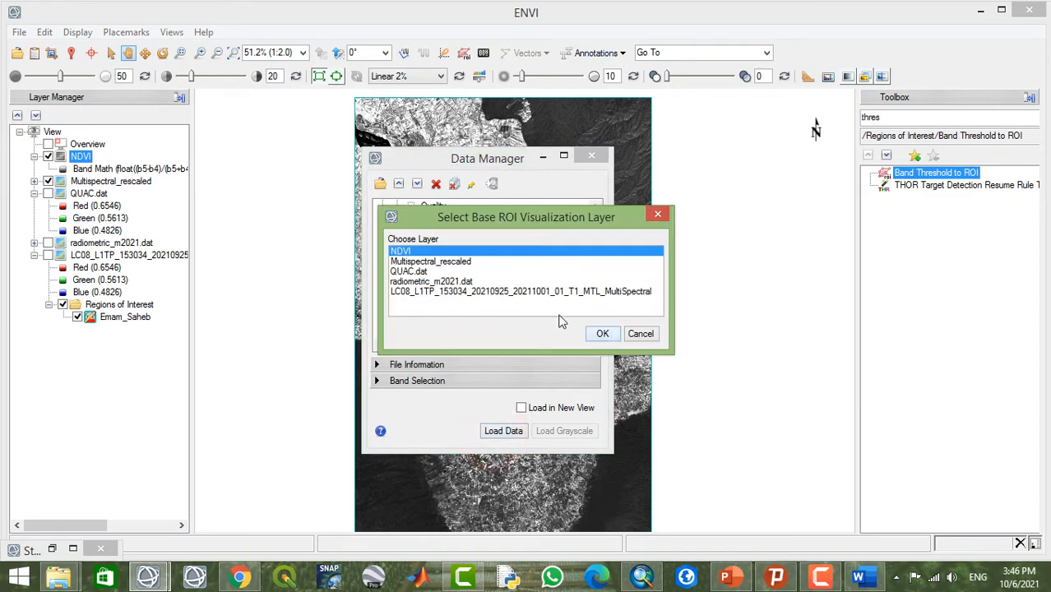
pyautogui.click(603, 334)
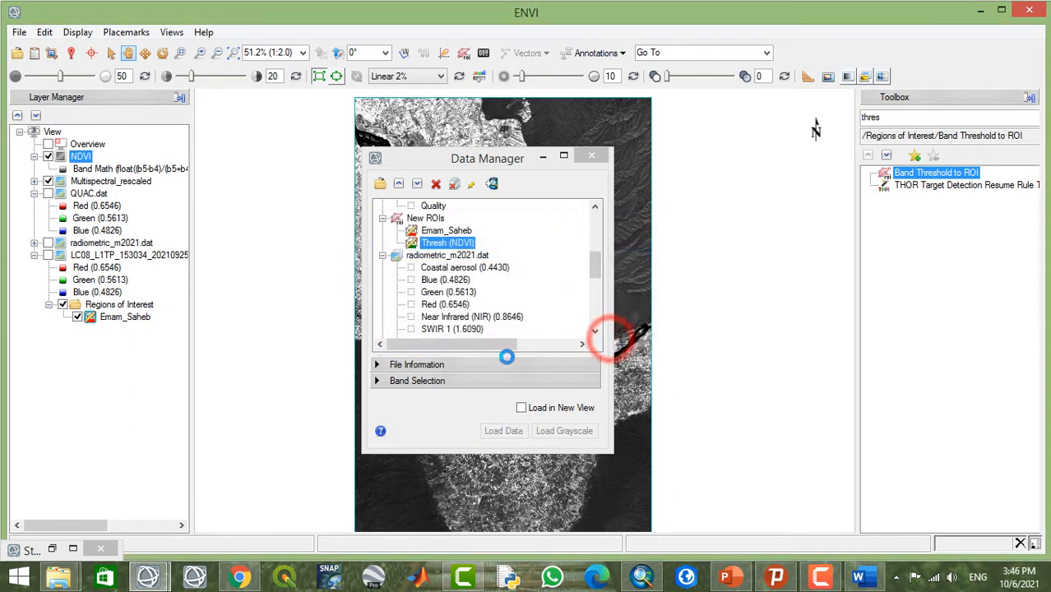
pyautogui.click(591, 157)
pyautogui.scroll(-3, 466, 268)
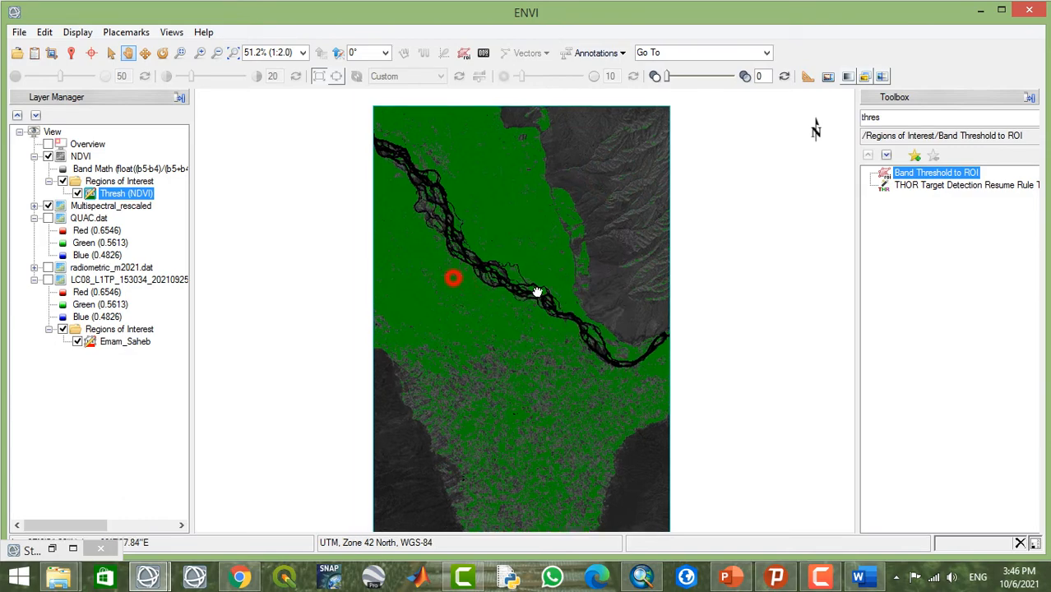
# - Examine the vegetation ROI overlay along the river channel, across the southern fields and beside the eastern mountains
pyautogui.scroll(5, 512, 275)
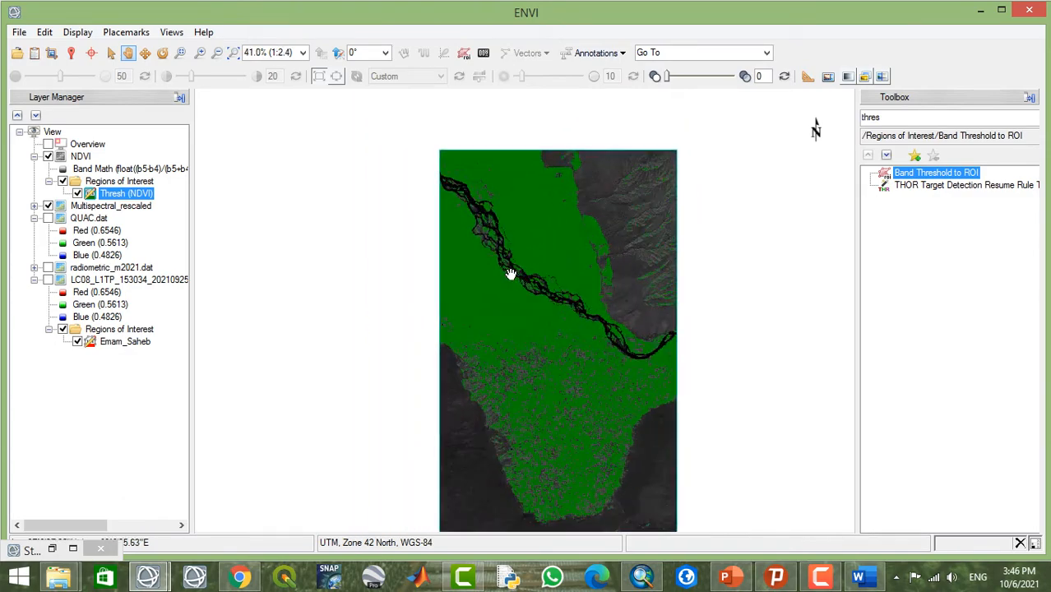
pyautogui.moveTo(559, 341); pyautogui.dragTo(526, 258)
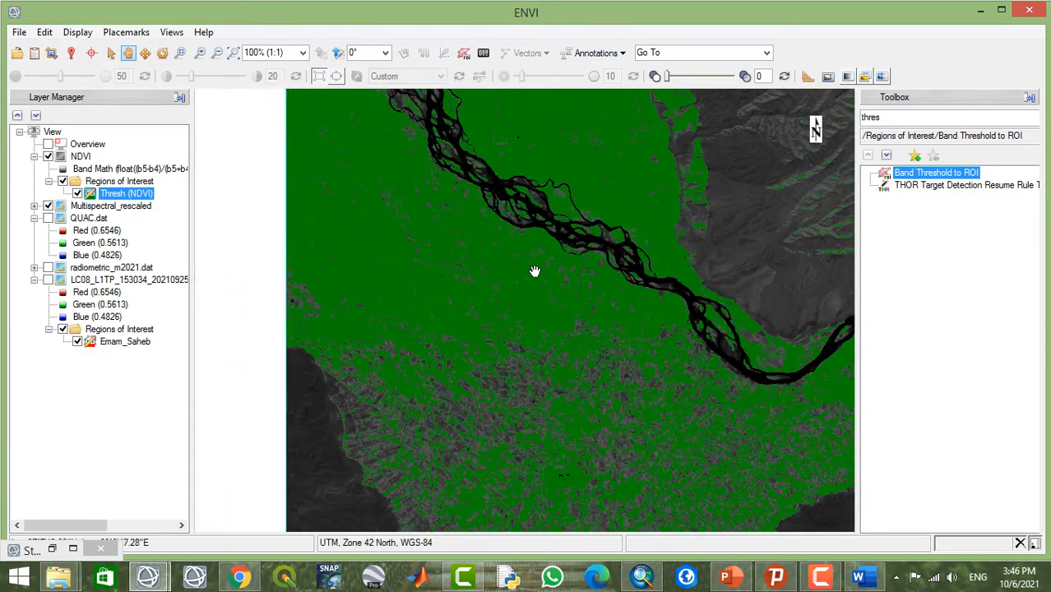
pyautogui.scroll(-2, 534, 272)
pyautogui.moveTo(549, 296); pyautogui.dragTo(497, 239)
pyautogui.scroll(4, 495, 251)
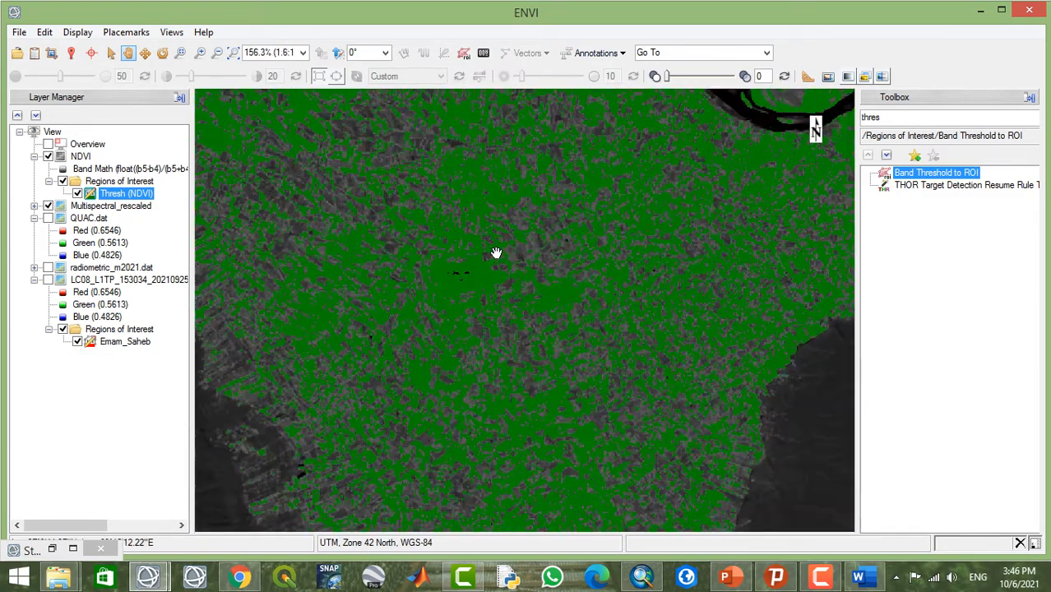
pyautogui.scroll(4, 496, 252)
pyautogui.scroll(-3, 496, 253)
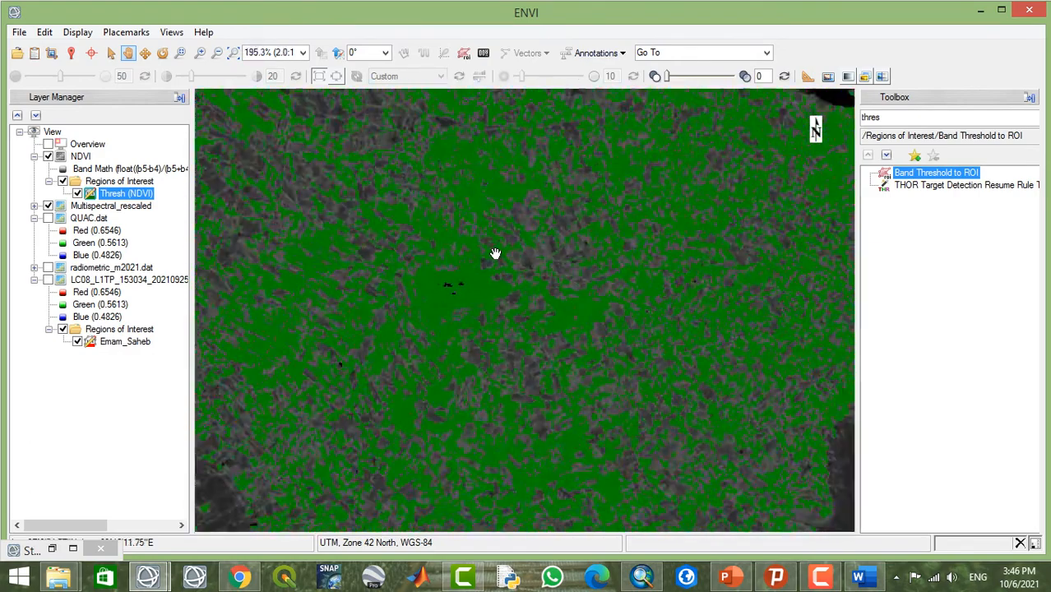
pyautogui.scroll(-4, 496, 253)
pyautogui.moveTo(497, 234); pyautogui.dragTo(548, 381)
pyautogui.moveTo(469, 204); pyautogui.dragTo(499, 333)
pyautogui.moveTo(464, 265); pyautogui.dragTo(477, 326)
pyautogui.moveTo(524, 275); pyautogui.dragTo(455, 223)
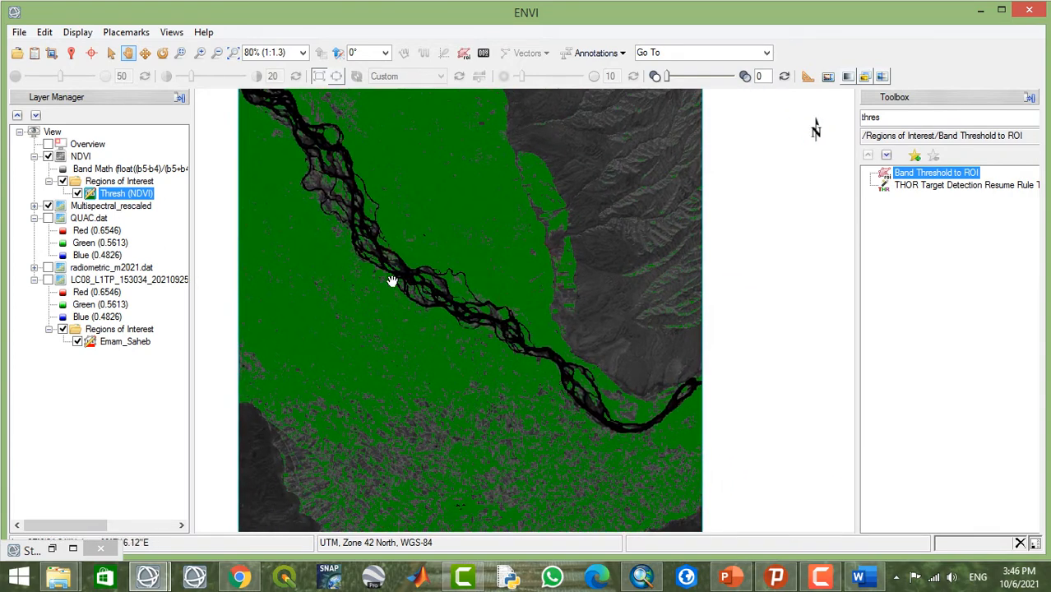
# - Search the toolbox for Deci and start a new decision tree, placing its window clear of the image
pyautogui.doubleClick(894, 117)
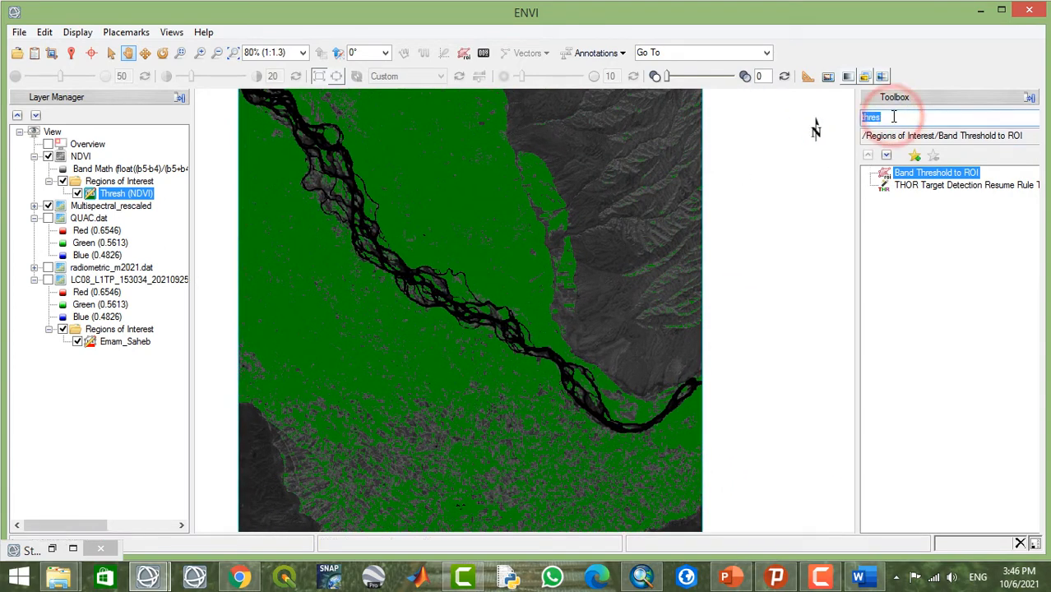
pyautogui.press('BackSpace')
pyautogui.write('De')
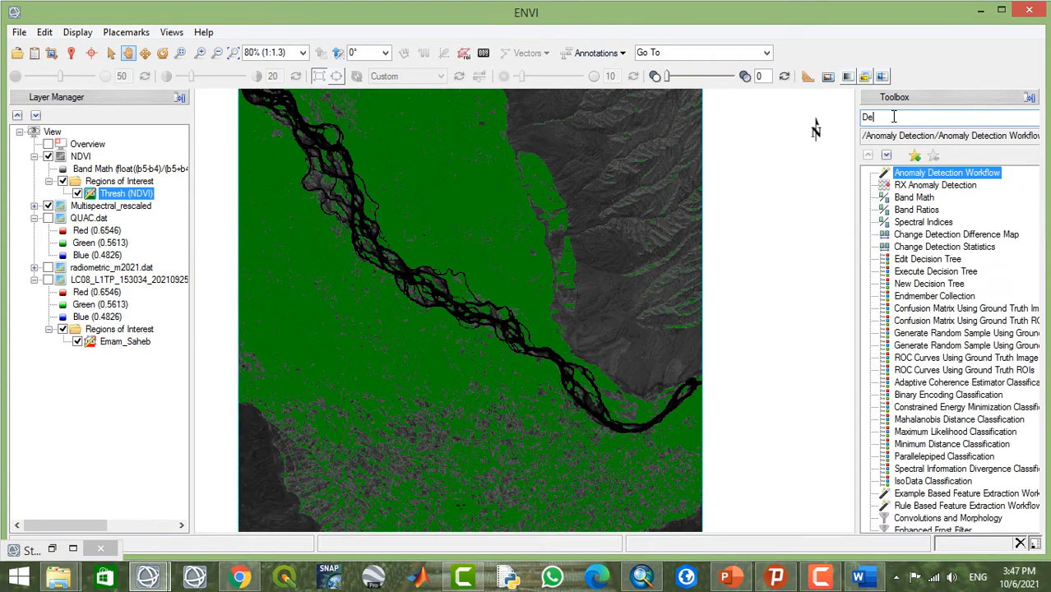
pyautogui.write('ci')
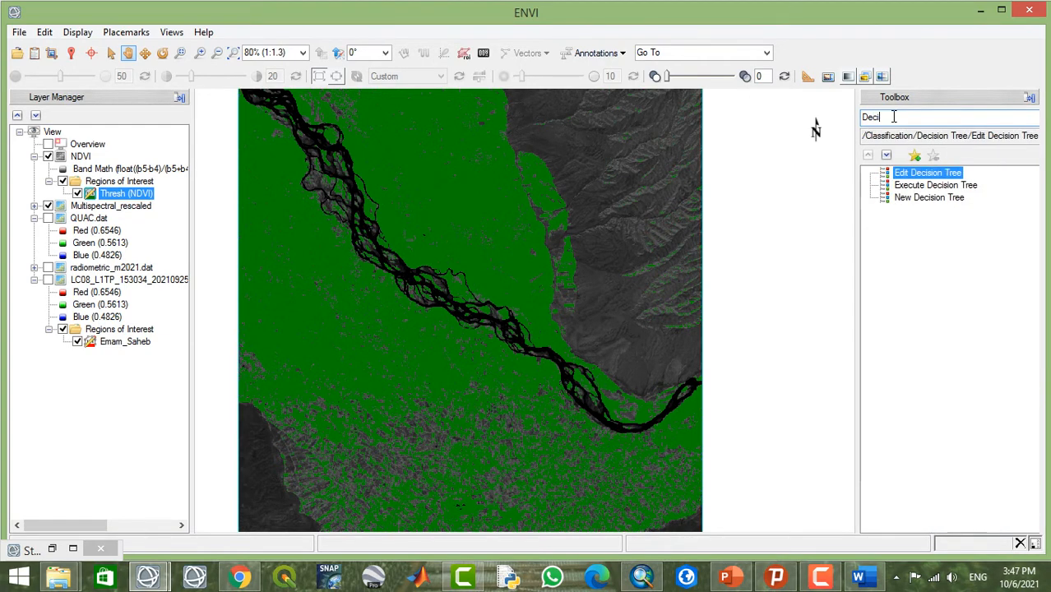
pyautogui.doubleClick(928, 173)
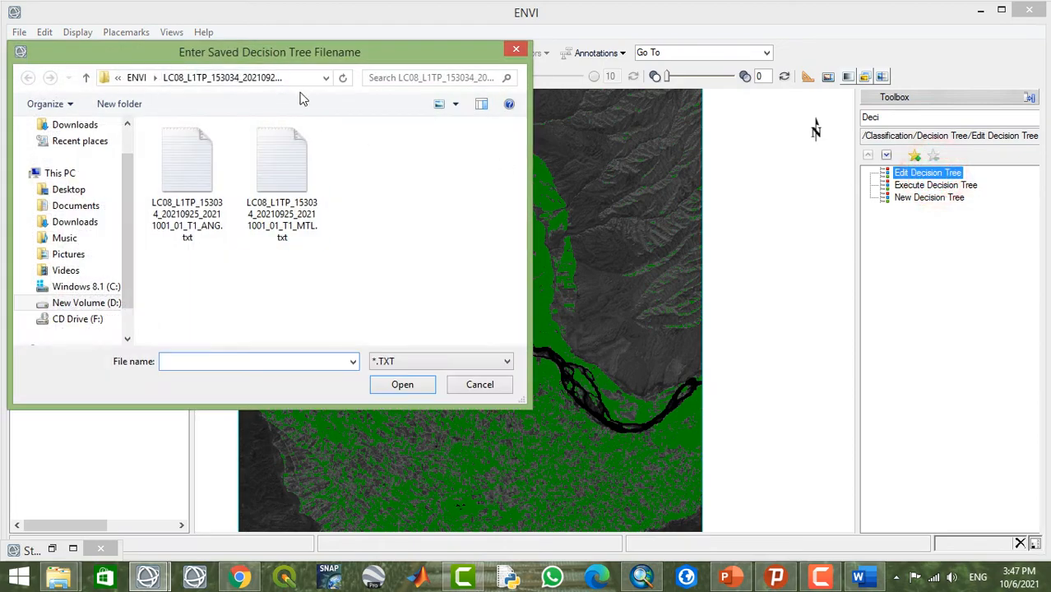
pyautogui.click(515, 50)
pyautogui.doubleClick(915, 197)
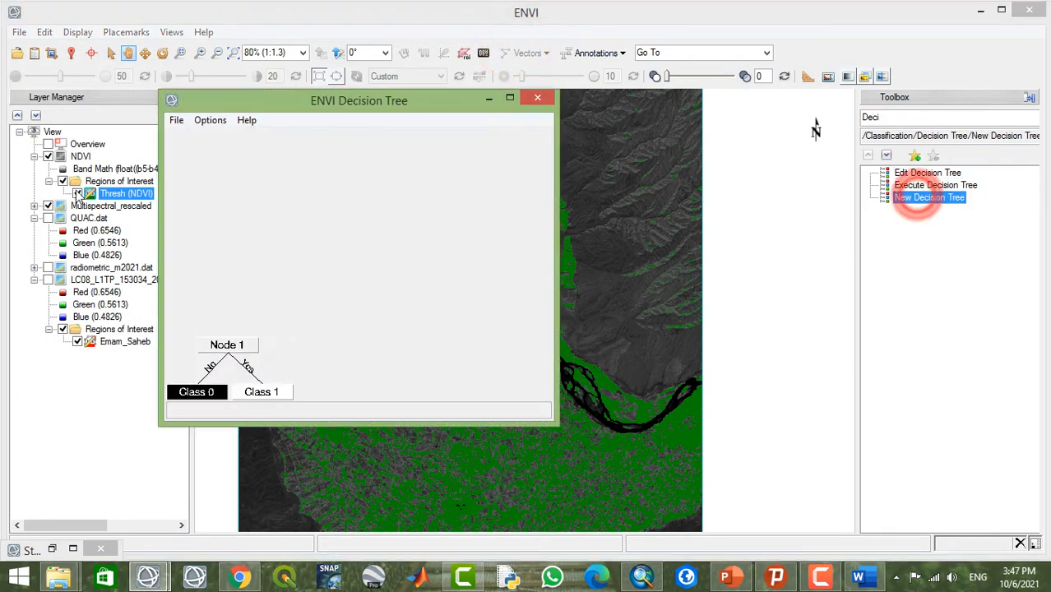
pyautogui.moveTo(396, 102); pyautogui.dragTo(295, 39)
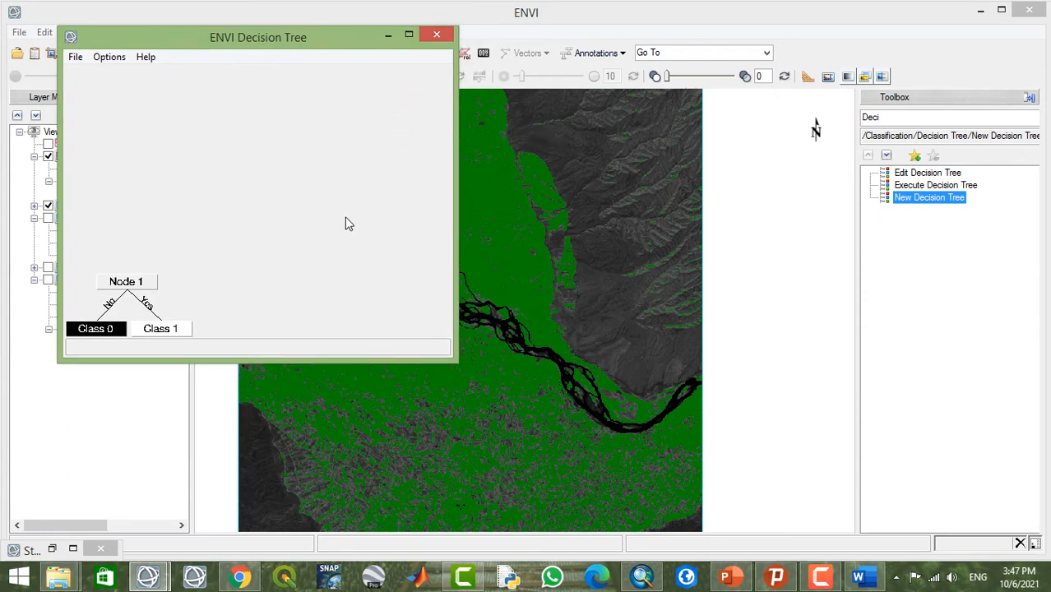
# - Name the decision tree's first node vegetation and give it the expression b1 ge 0.25
pyautogui.click(139, 278)
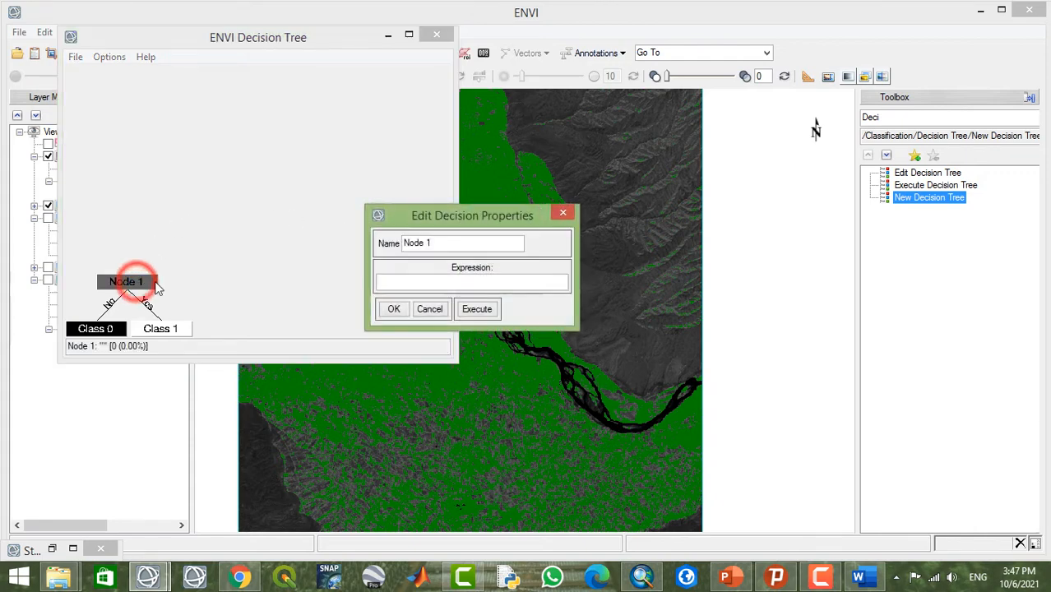
pyautogui.doubleClick(441, 240)
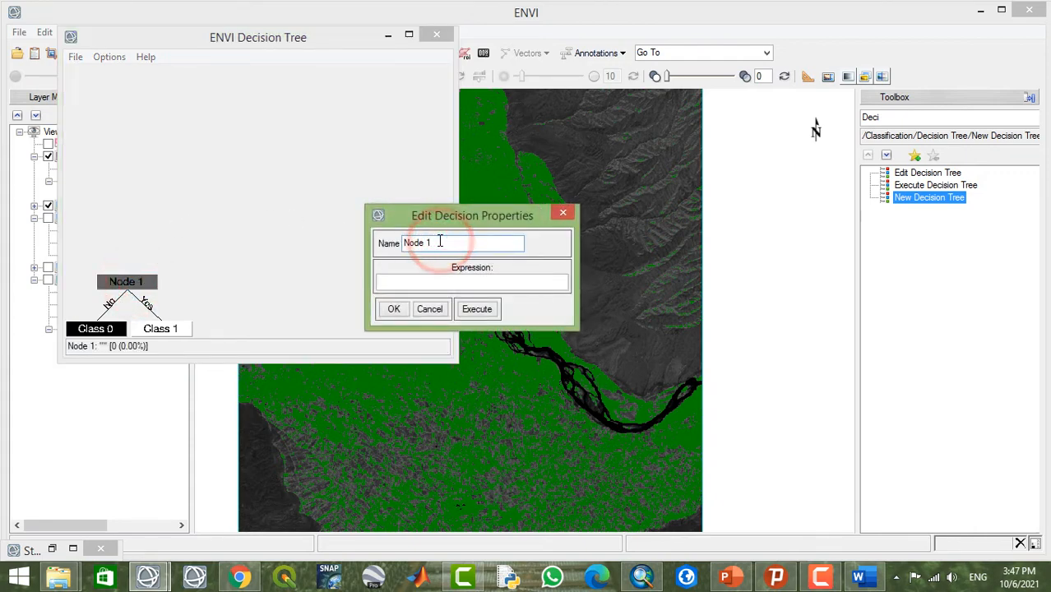
pyautogui.press('BackSpace')
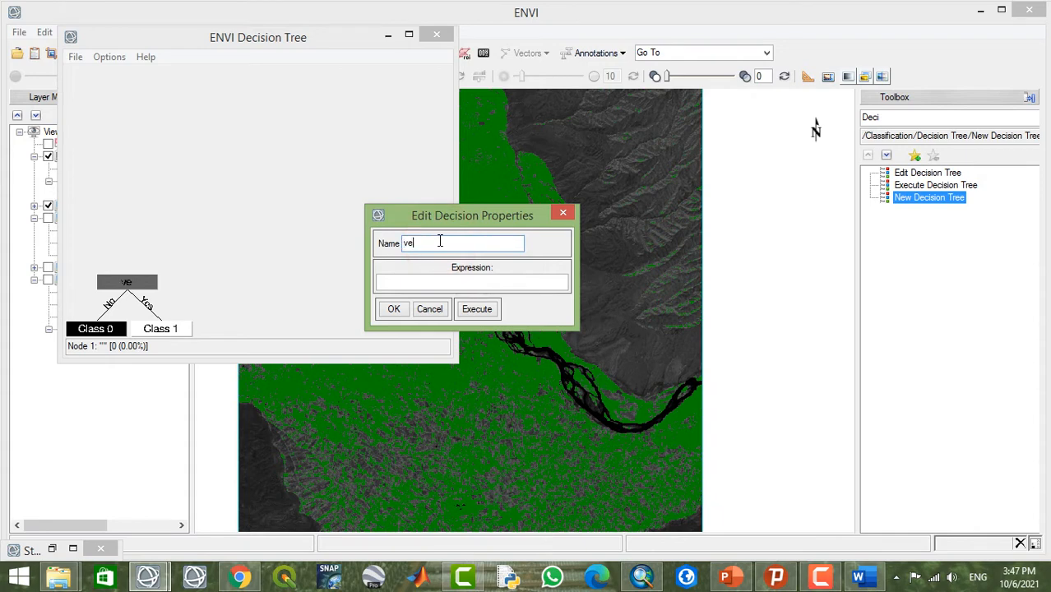
pyautogui.write('vegetation')
pyautogui.click(445, 280)
pyautogui.write('b1 ge 2')
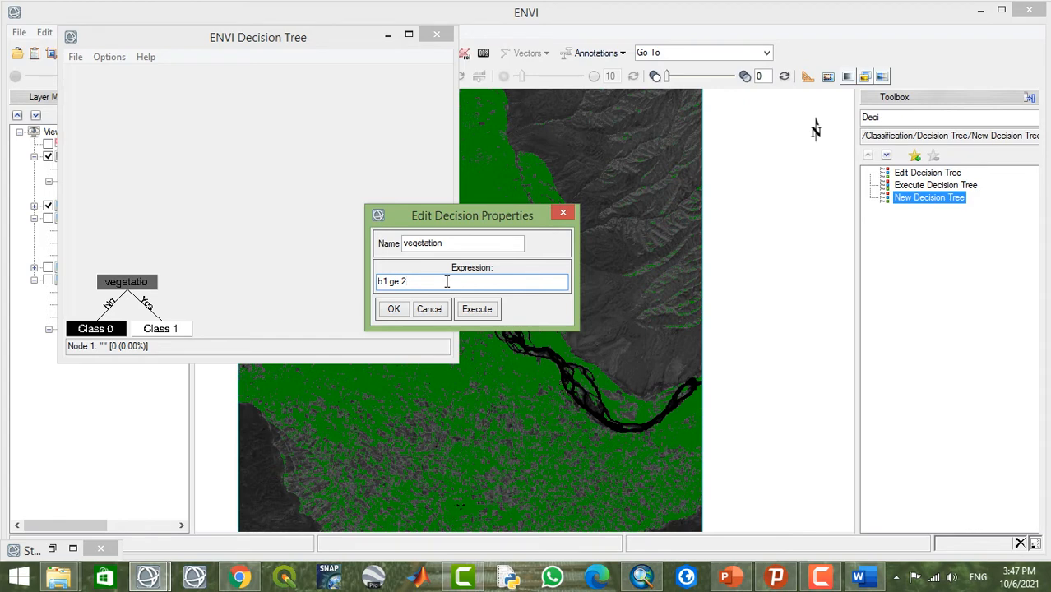
pyautogui.press('BackSpace')
pyautogui.write('0.25')
pyautogui.click(395, 310)
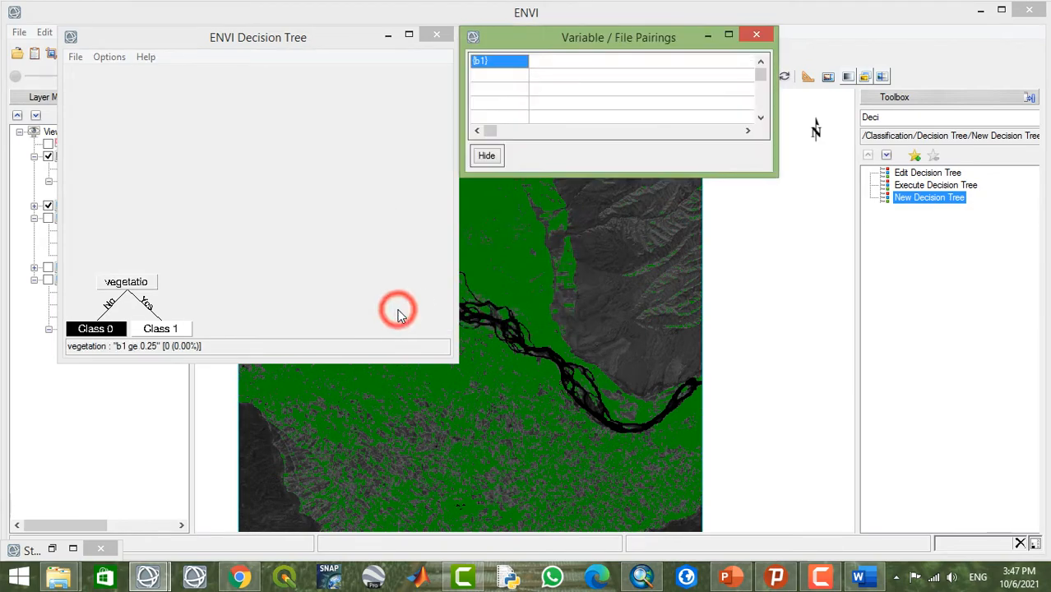
# - Pair variable b1 with the NDVI file's Band Math band
pyautogui.click(499, 64)
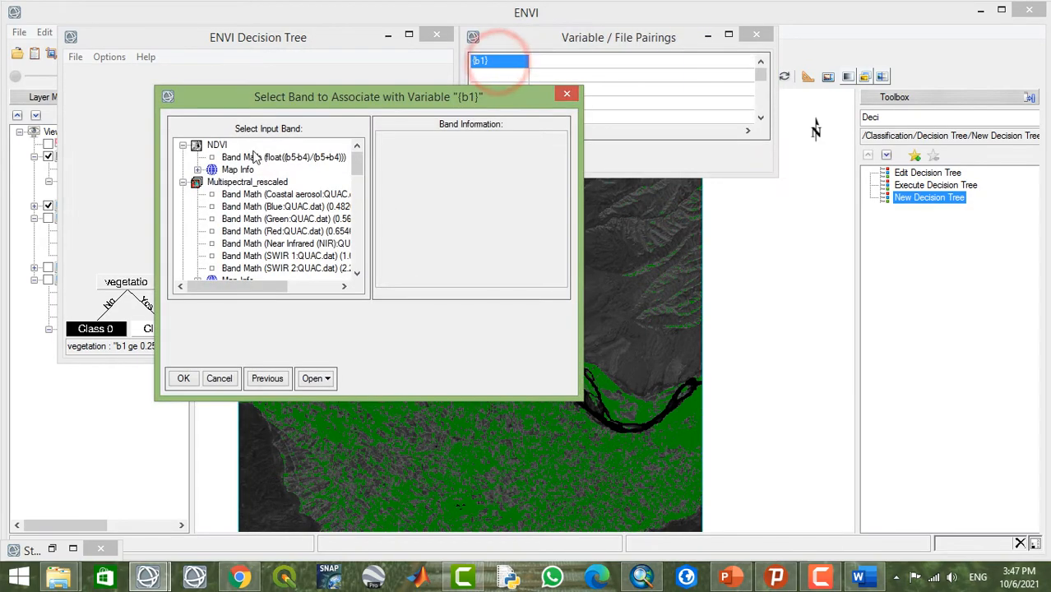
pyautogui.click(237, 157)
pyautogui.click(184, 379)
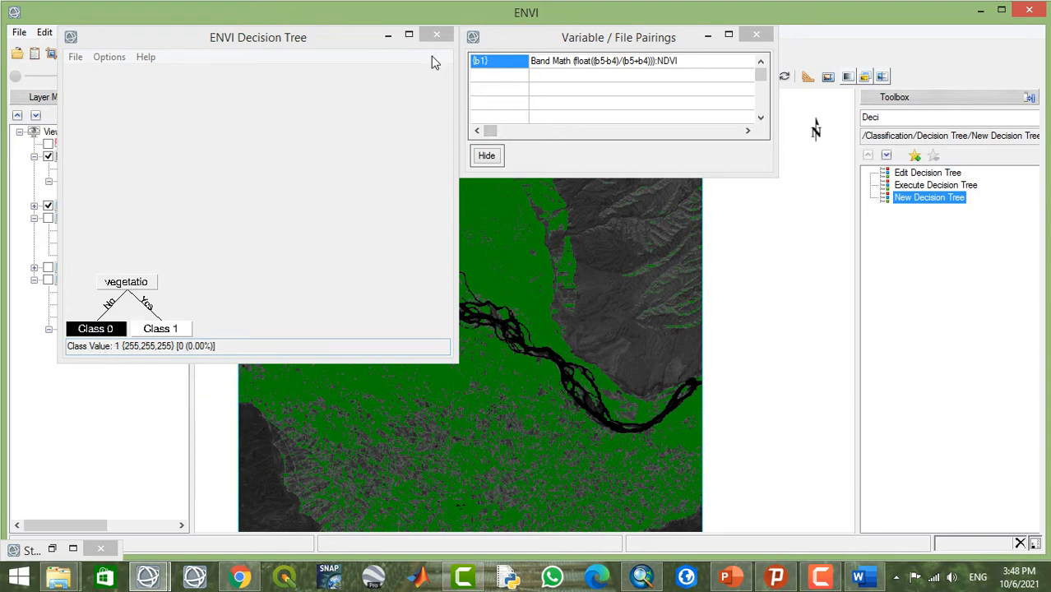
# - Execute the decision tree on the full scene, saving the result to a file named DeciNDVI
pyautogui.click(106, 58)
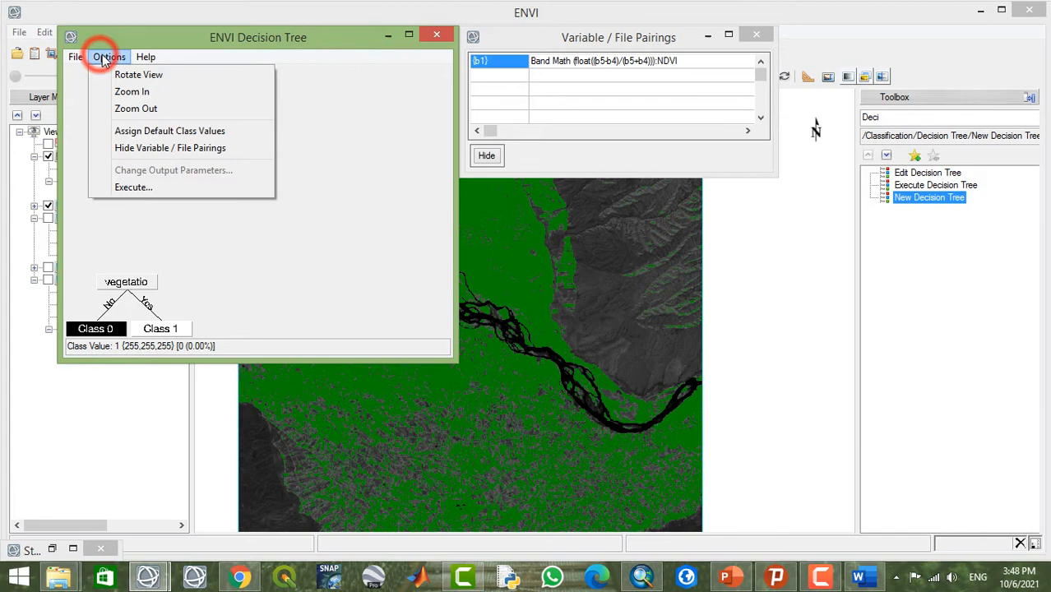
pyautogui.click(151, 188)
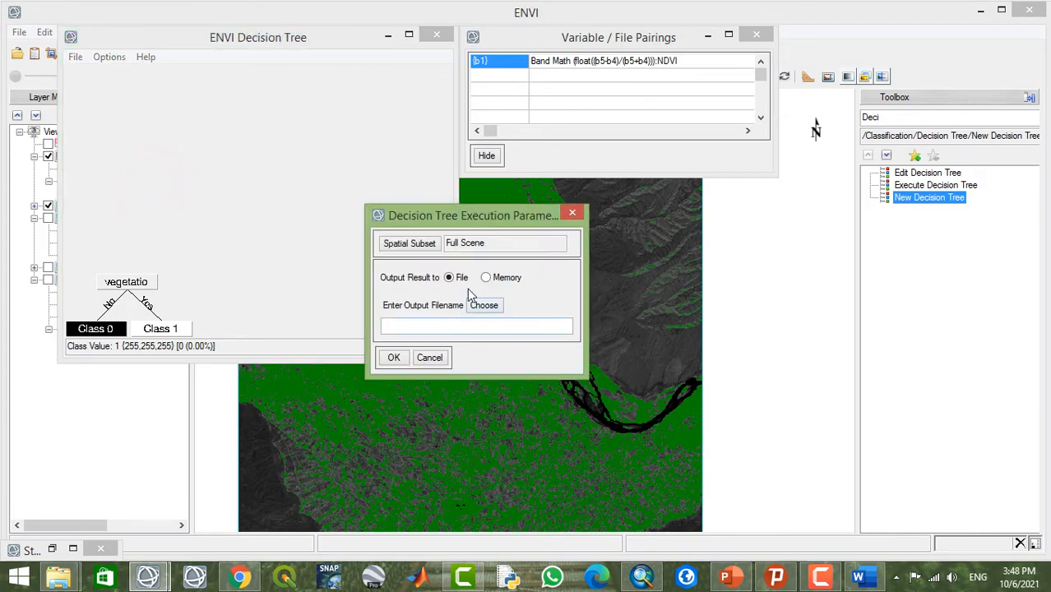
pyautogui.click(478, 327)
pyautogui.click(395, 358)
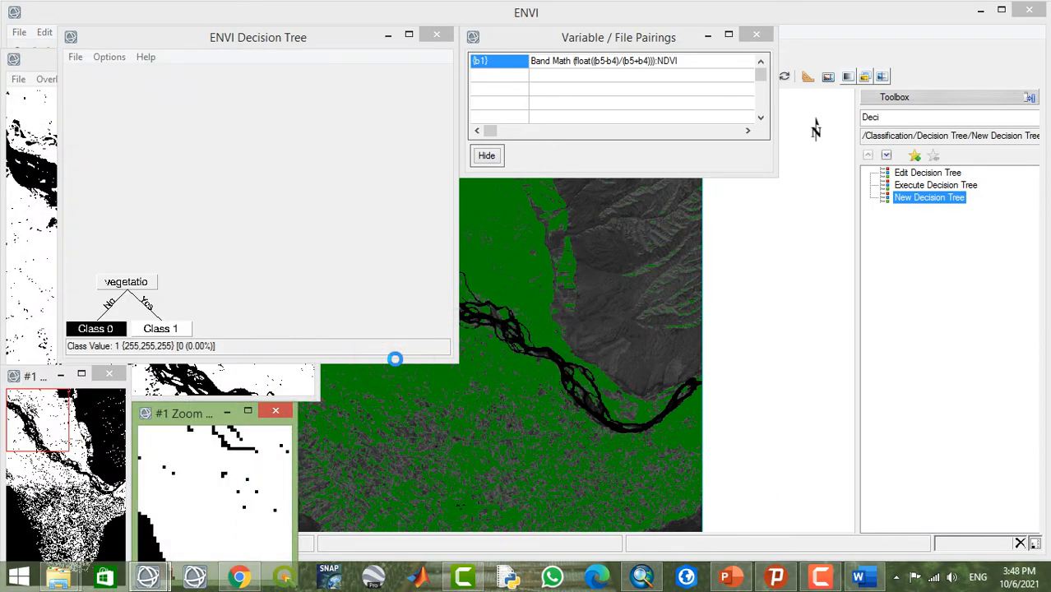
# - Close the decision tree without saving it and close the DeciNDVI display windows
pyautogui.click(437, 34)
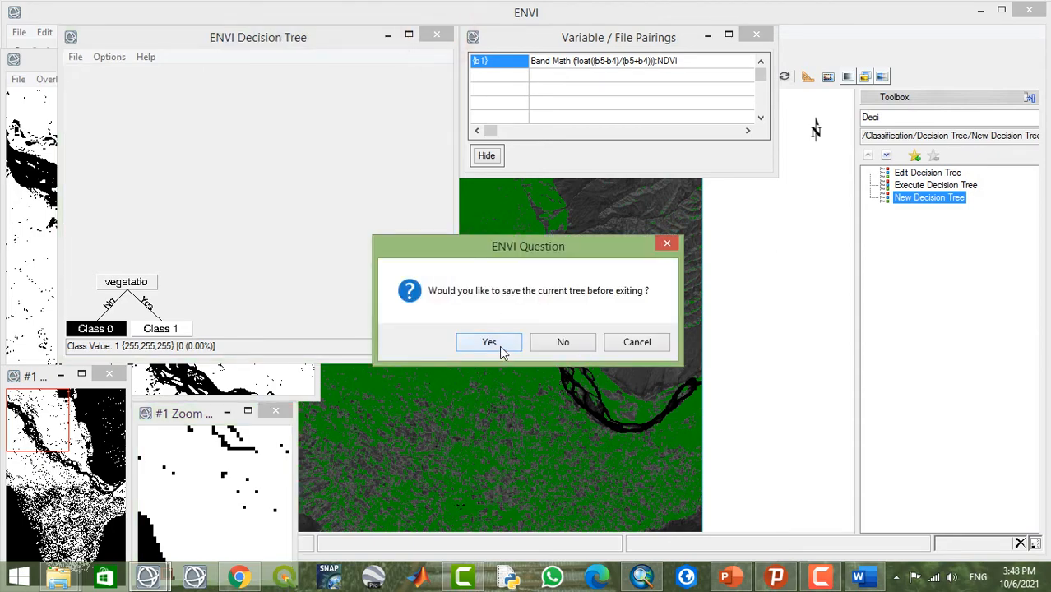
pyautogui.click(562, 343)
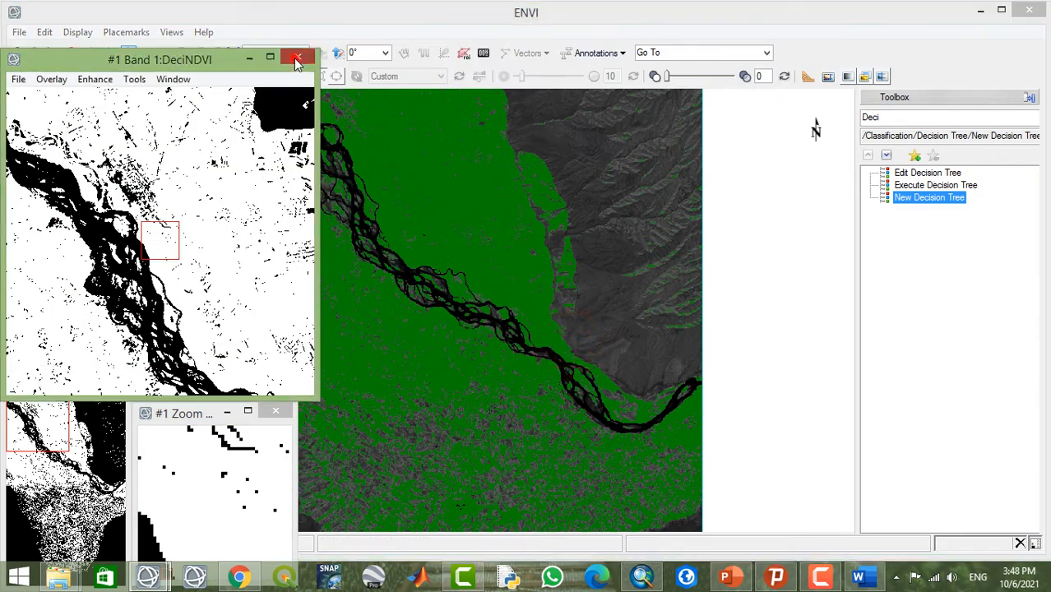
pyautogui.click(296, 55)
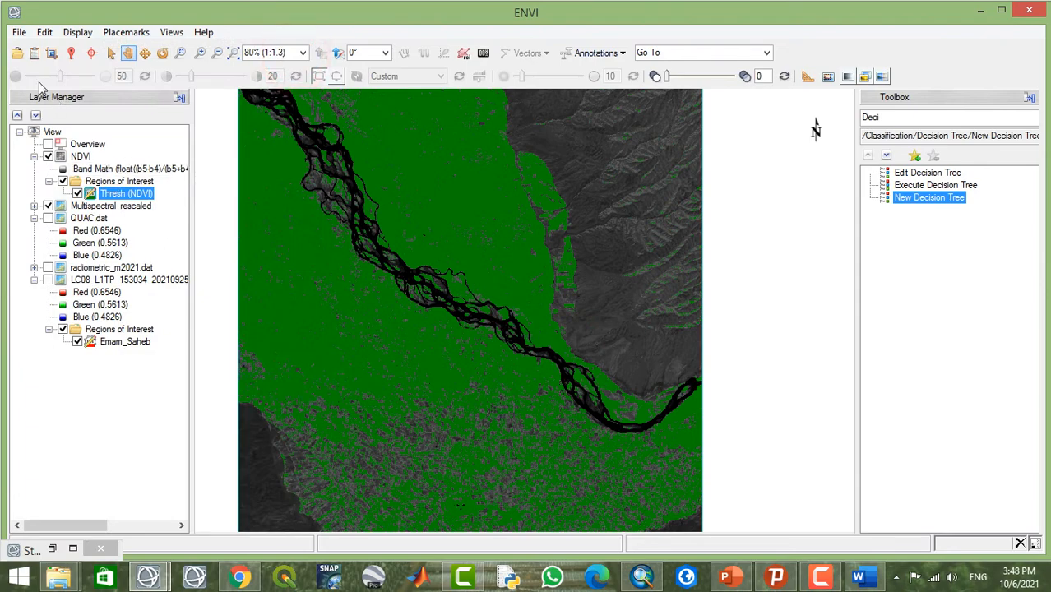
# - Open the DeciNDVI classification result from the preprodessing folder in the ENVI directory
pyautogui.click(17, 52)
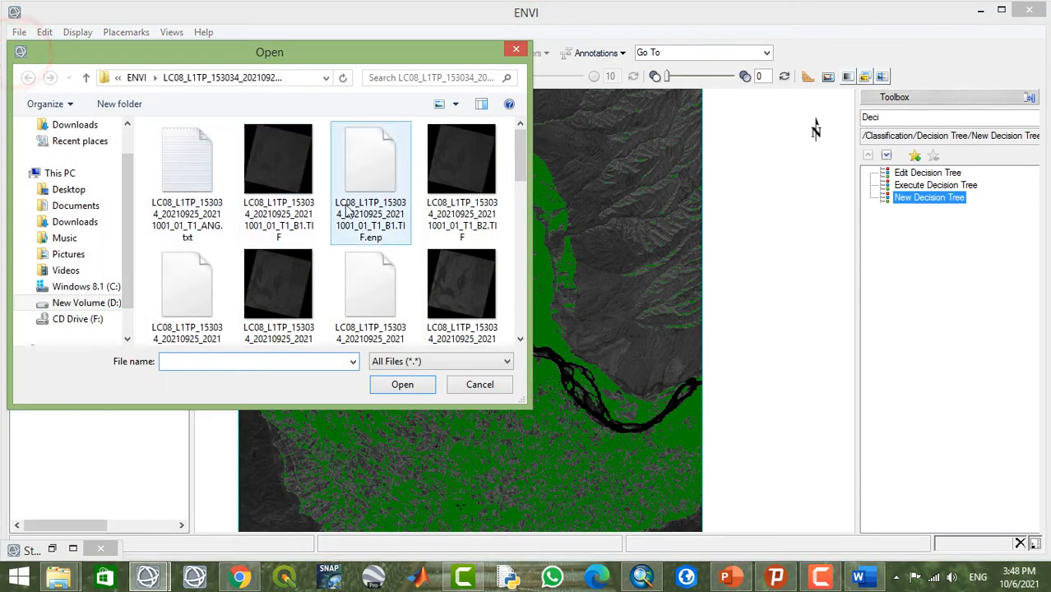
pyautogui.click(86, 77)
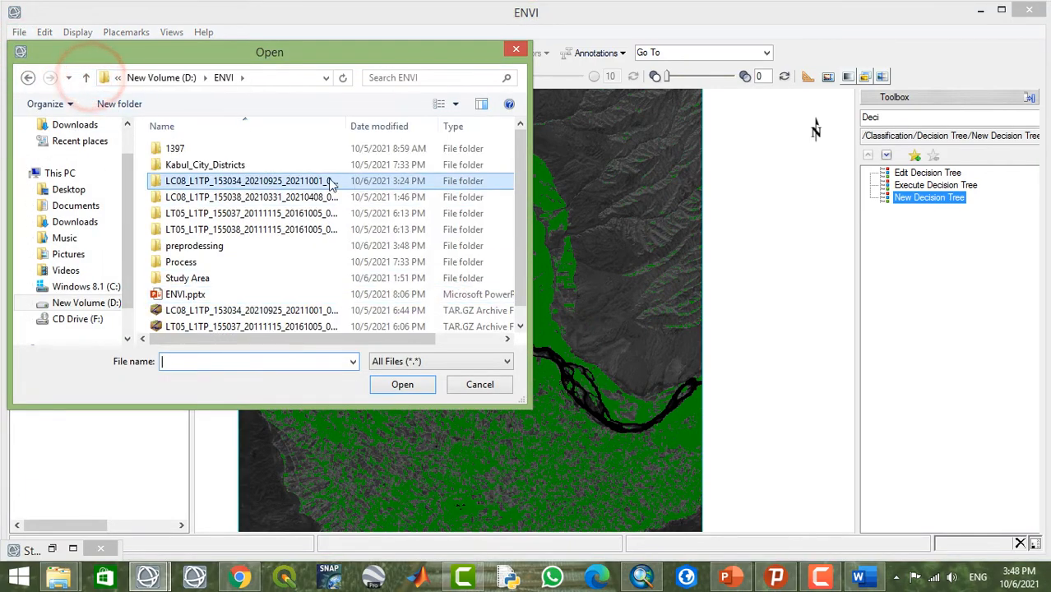
pyautogui.doubleClick(235, 245)
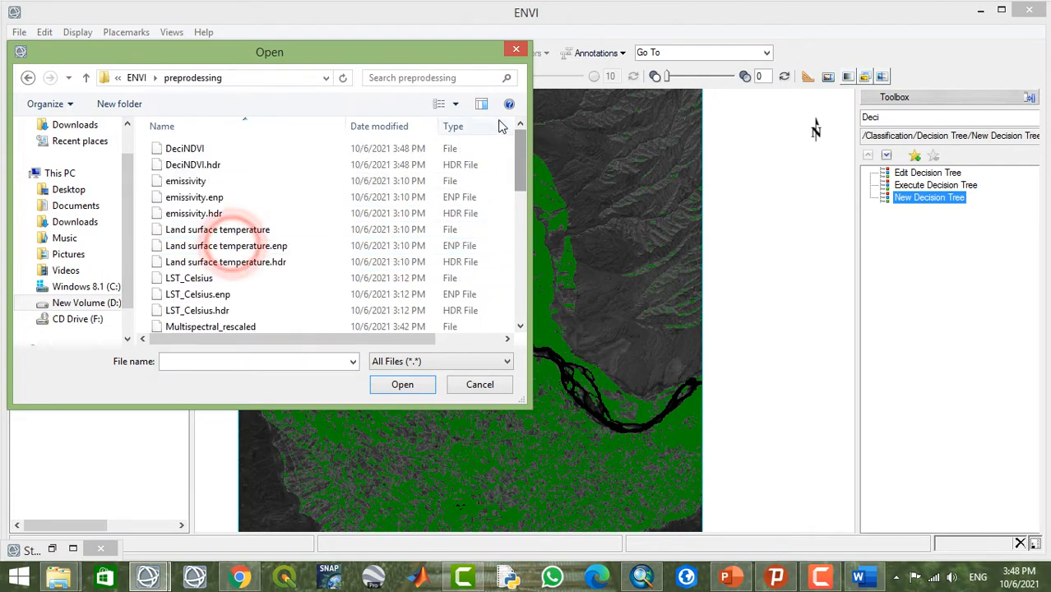
pyautogui.click(291, 363)
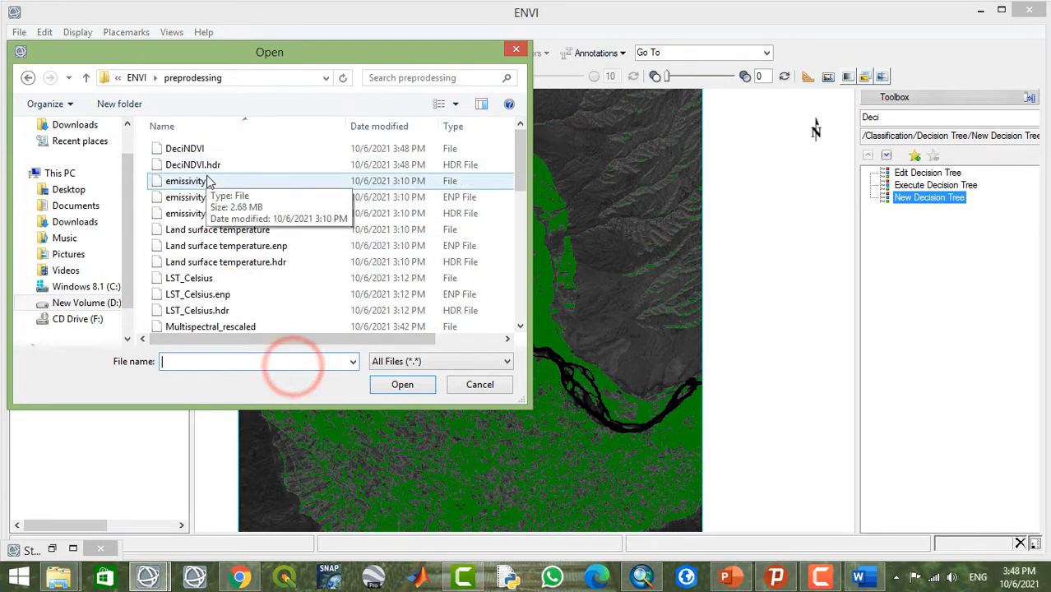
pyautogui.click(206, 164)
pyautogui.click(402, 384)
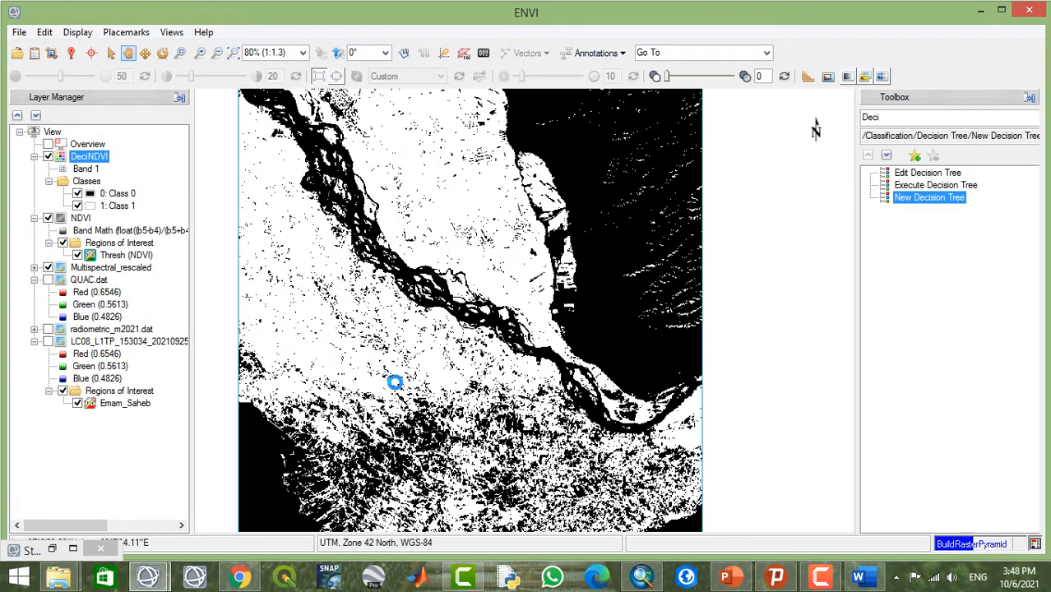
# - Create a raster color slice from Band 1 of DeciNDVI with the default slices and select its 1 to 1 slice
pyautogui.rightClick(83, 172)
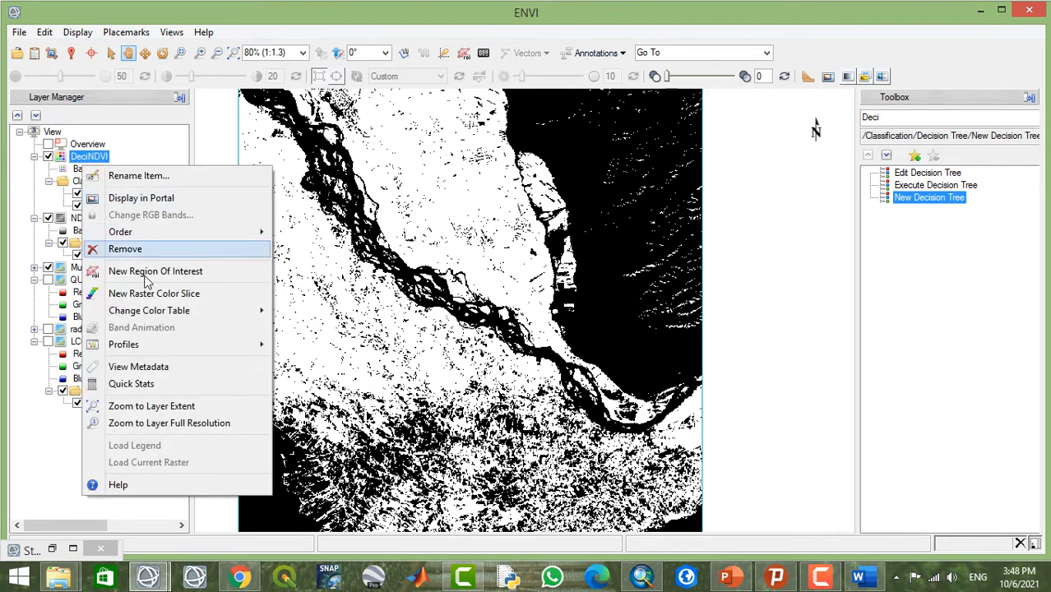
pyautogui.click(169, 311)
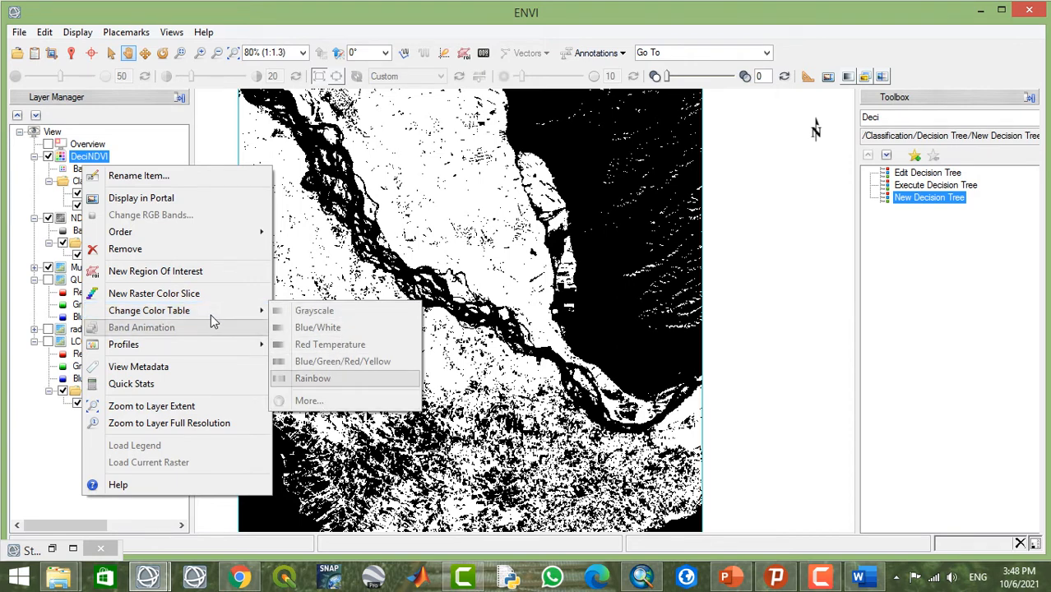
pyautogui.click(169, 296)
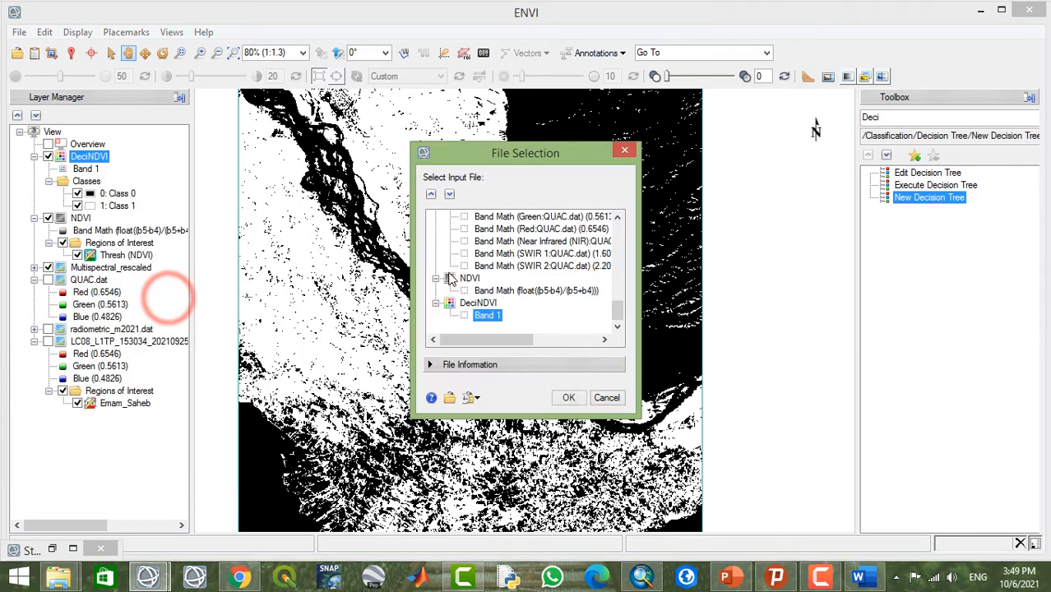
pyautogui.click(562, 392)
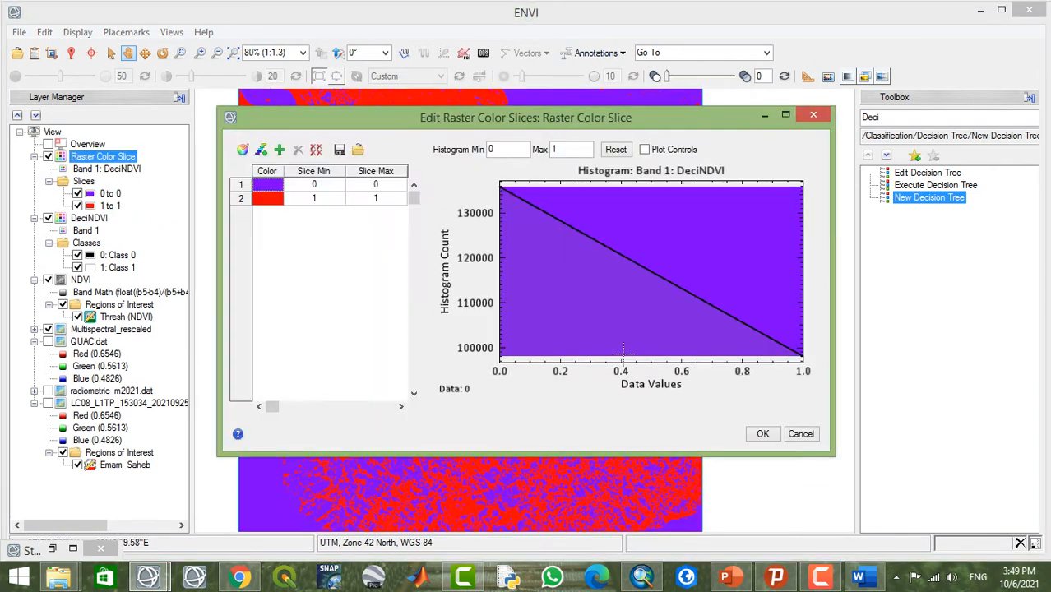
pyautogui.click(767, 434)
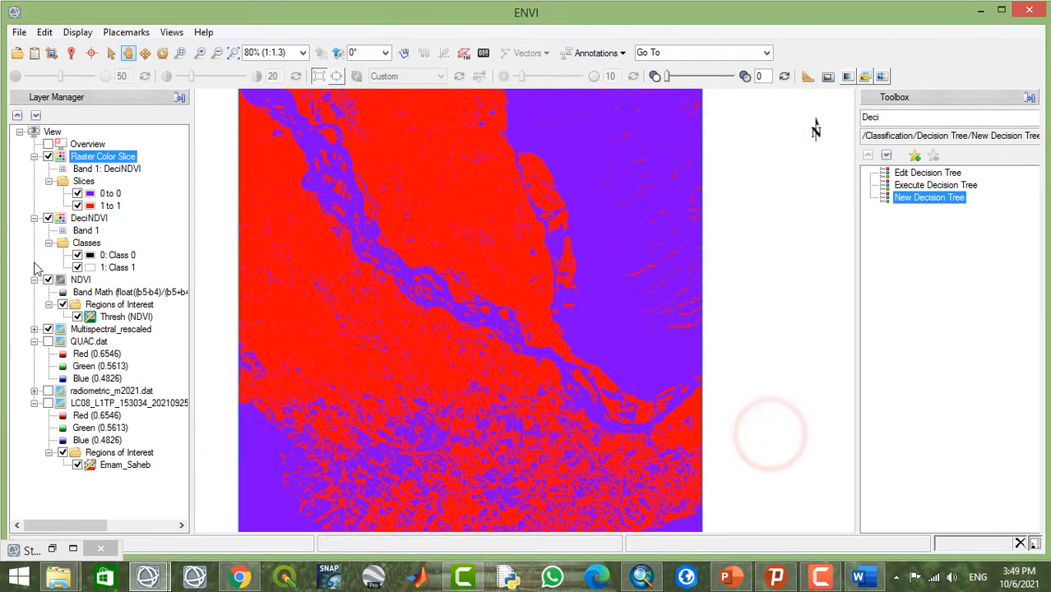
pyautogui.click(88, 206)
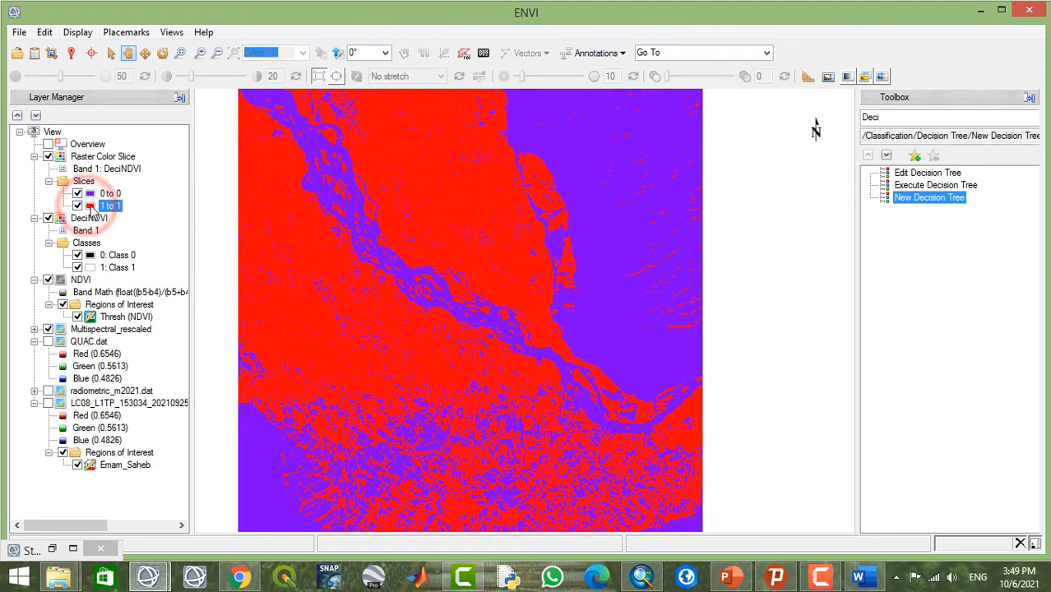
# - Edit the raster color slices of DeciNDVI and change the color of the 1 to 1 slice to green
pyautogui.click(90, 209)
pyautogui.click(91, 207)
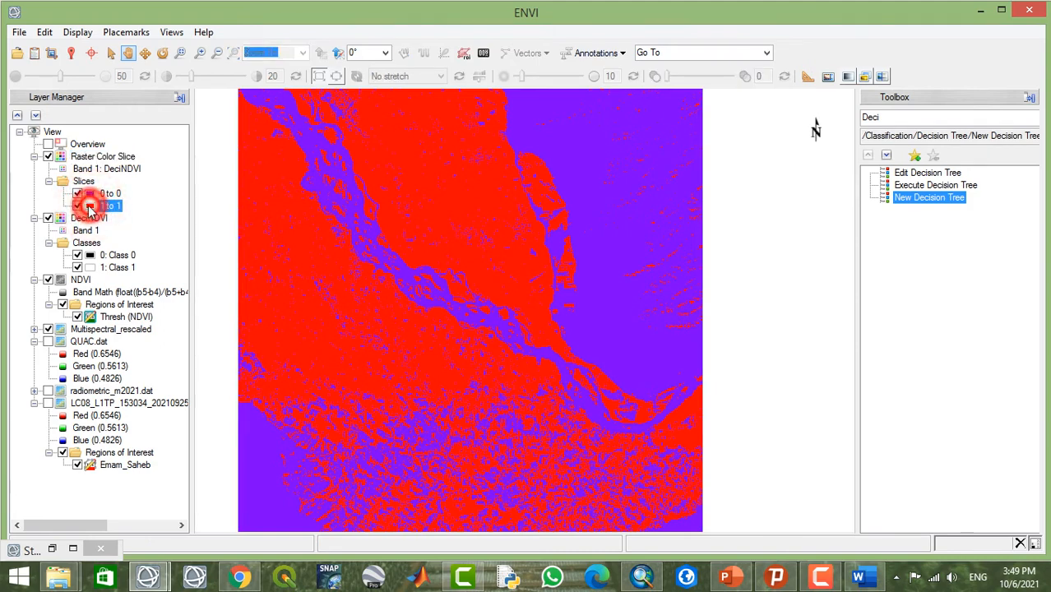
pyautogui.rightClick(82, 184)
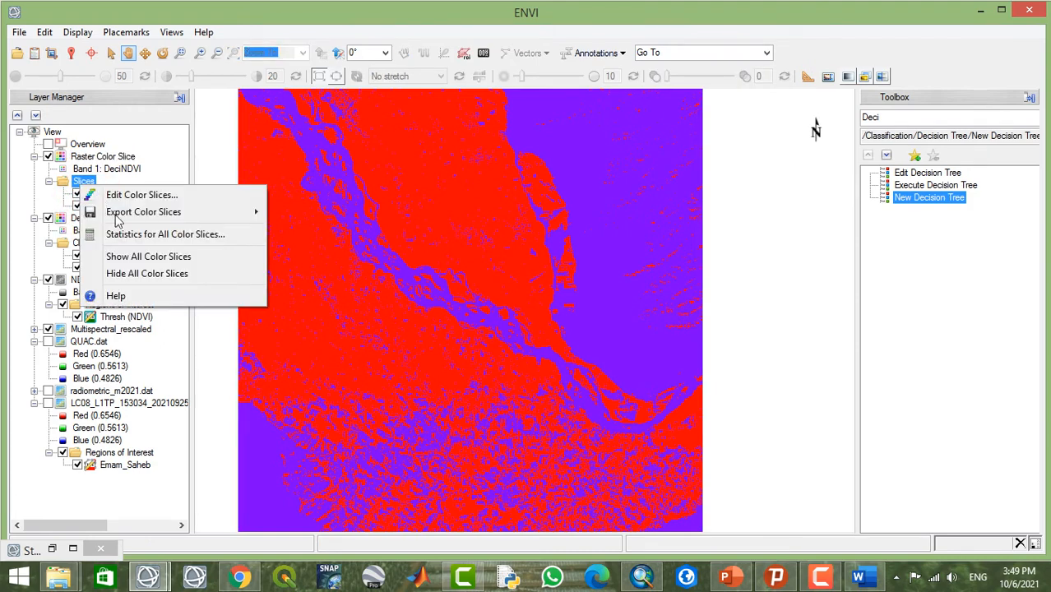
pyautogui.click(144, 196)
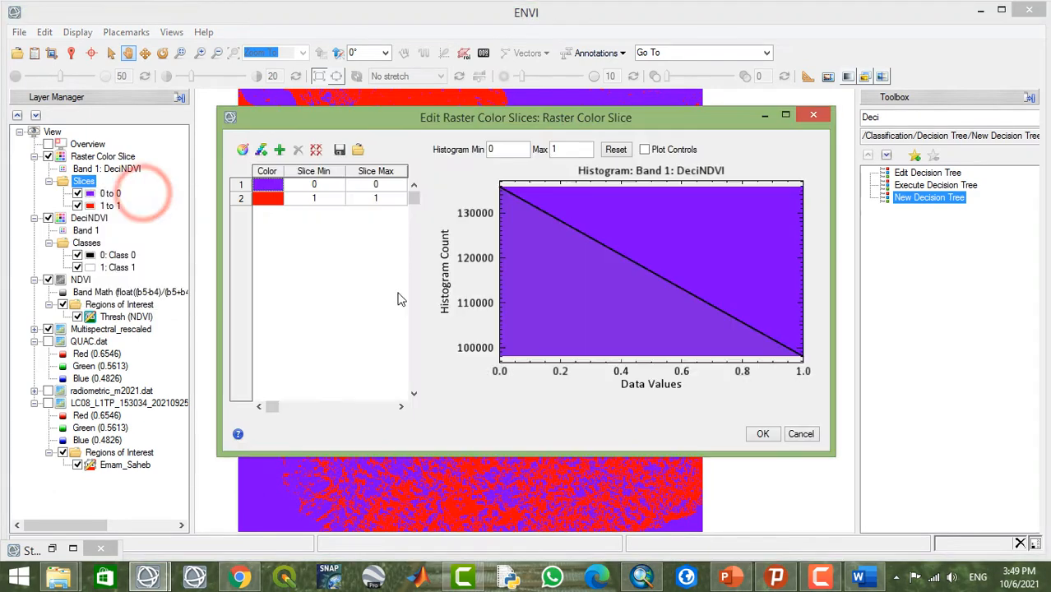
pyautogui.click(266, 202)
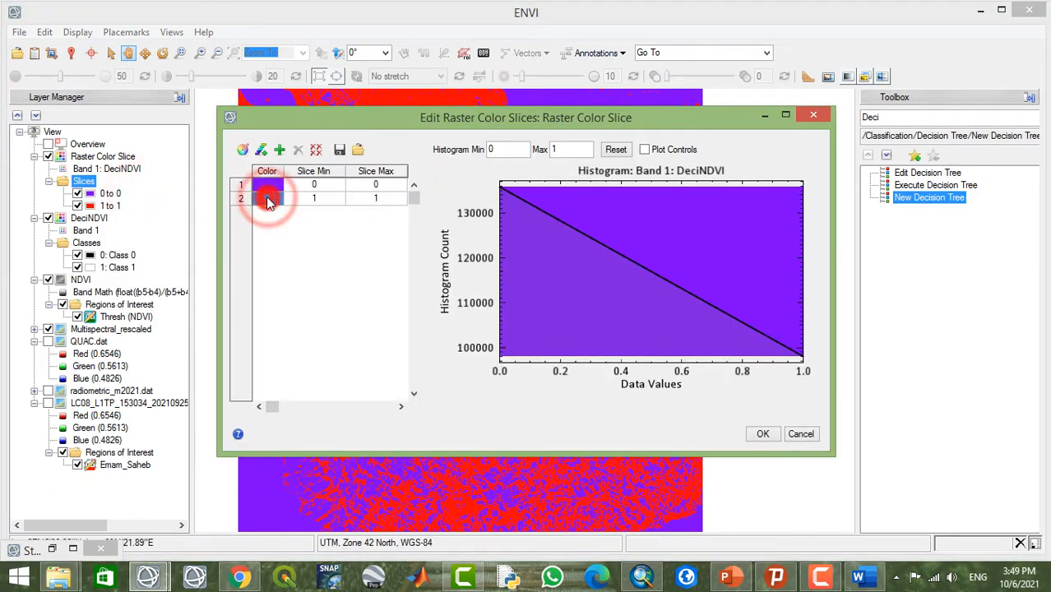
pyautogui.rightClick(265, 204)
pyautogui.click(302, 210)
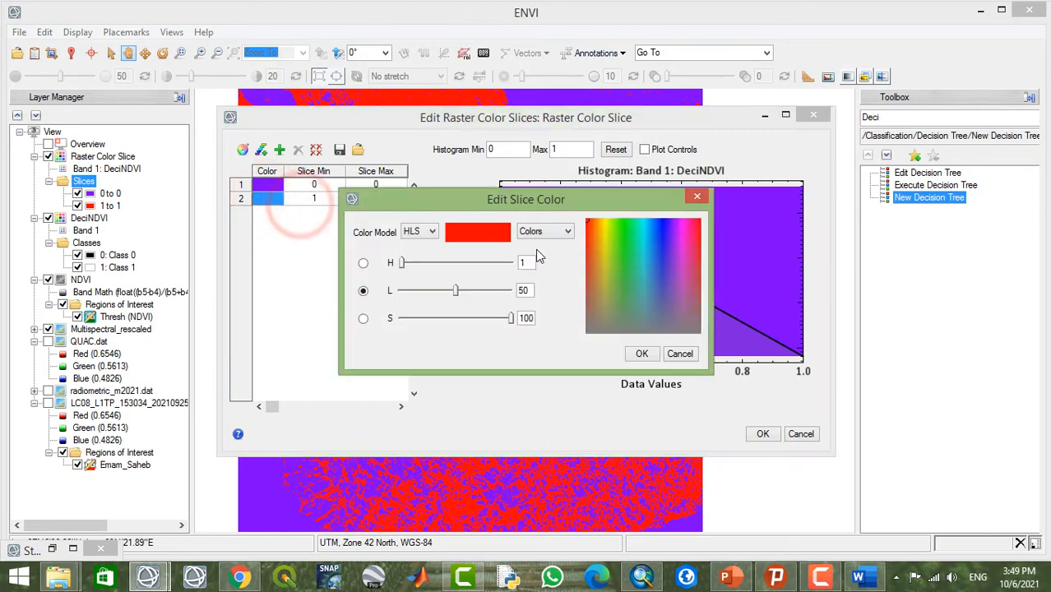
pyautogui.click(622, 267)
pyautogui.click(646, 355)
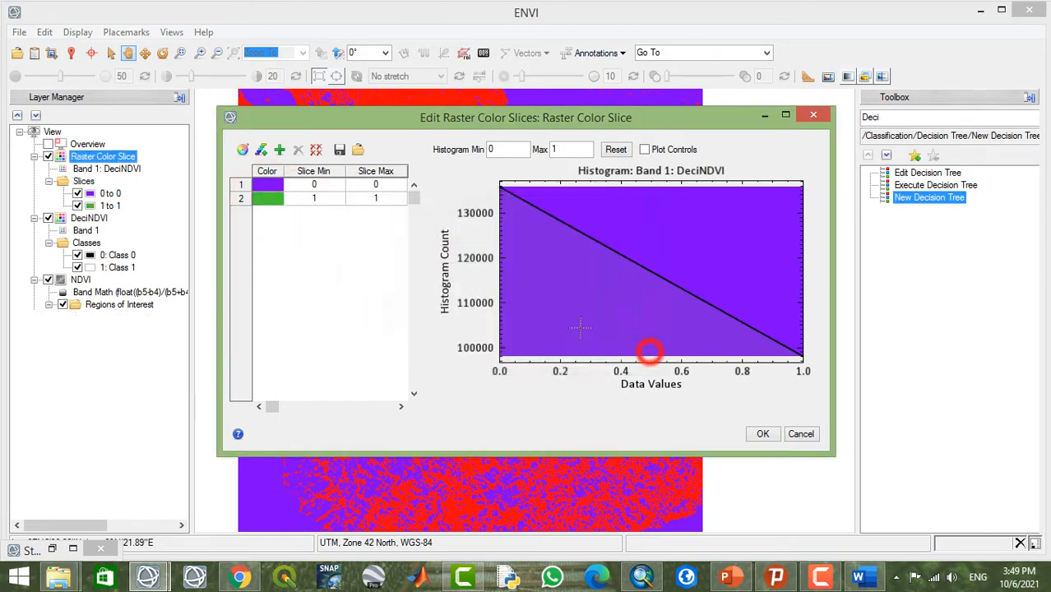
# - Change the color of the 0 to 0 slice to golden yellow and apply the edited color slices
pyautogui.click(266, 187)
pyautogui.rightClick(267, 189)
pyautogui.click(302, 197)
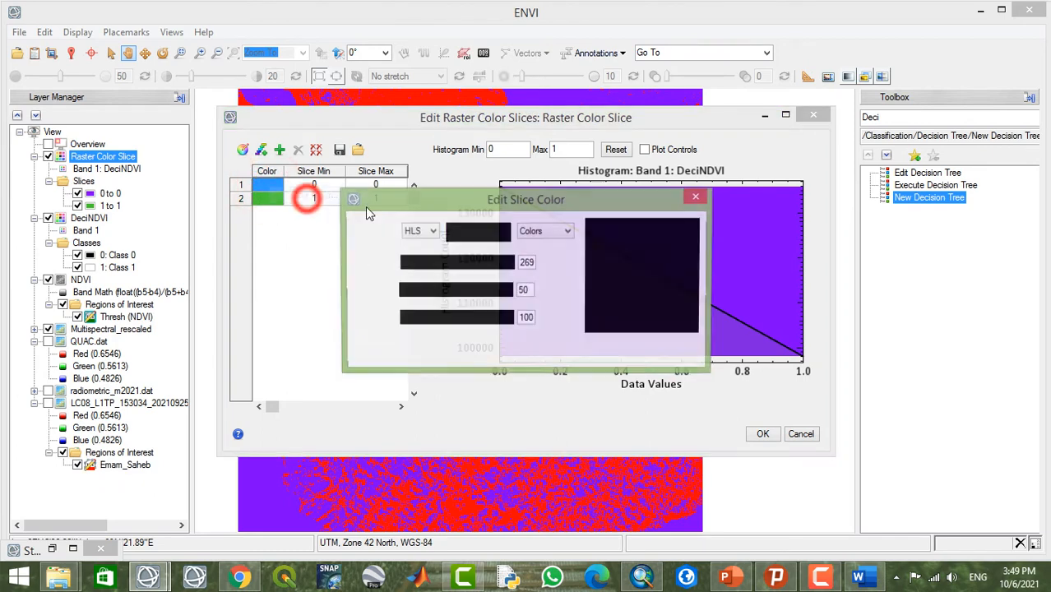
pyautogui.click(597, 258)
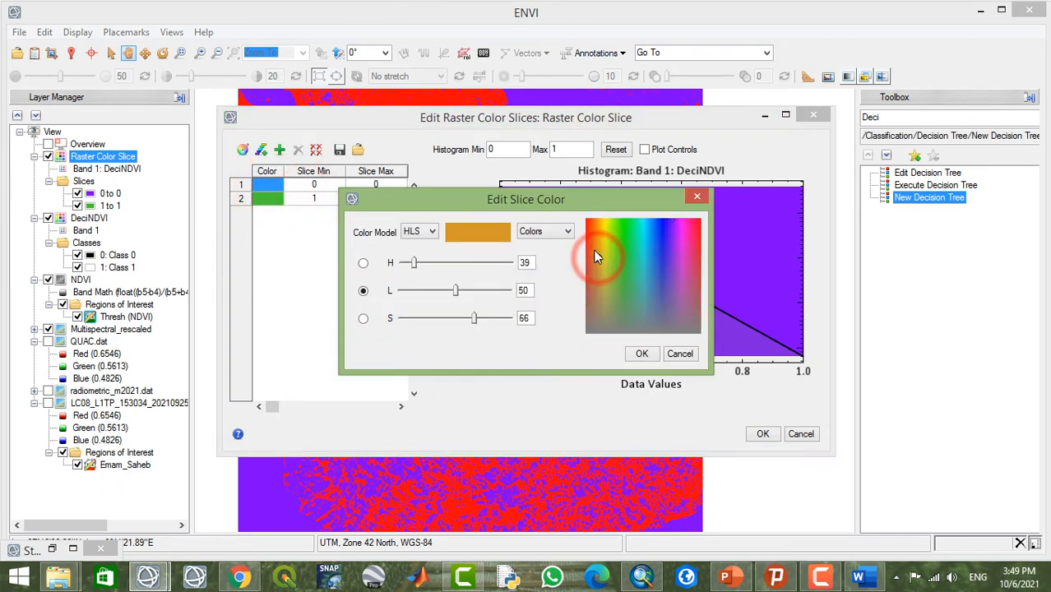
pyautogui.click(601, 247)
pyautogui.click(641, 354)
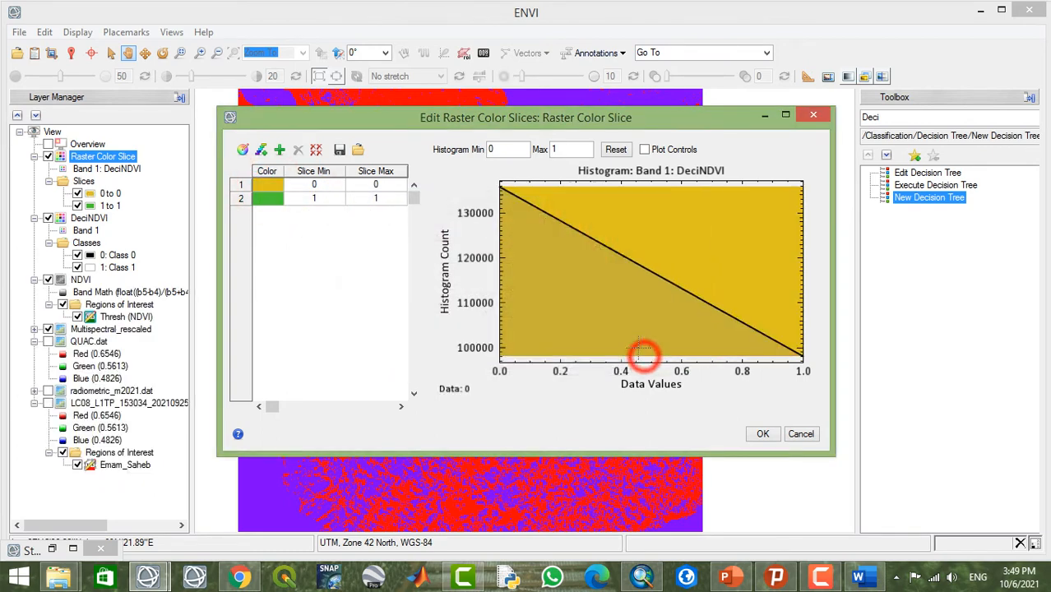
pyautogui.click(771, 436)
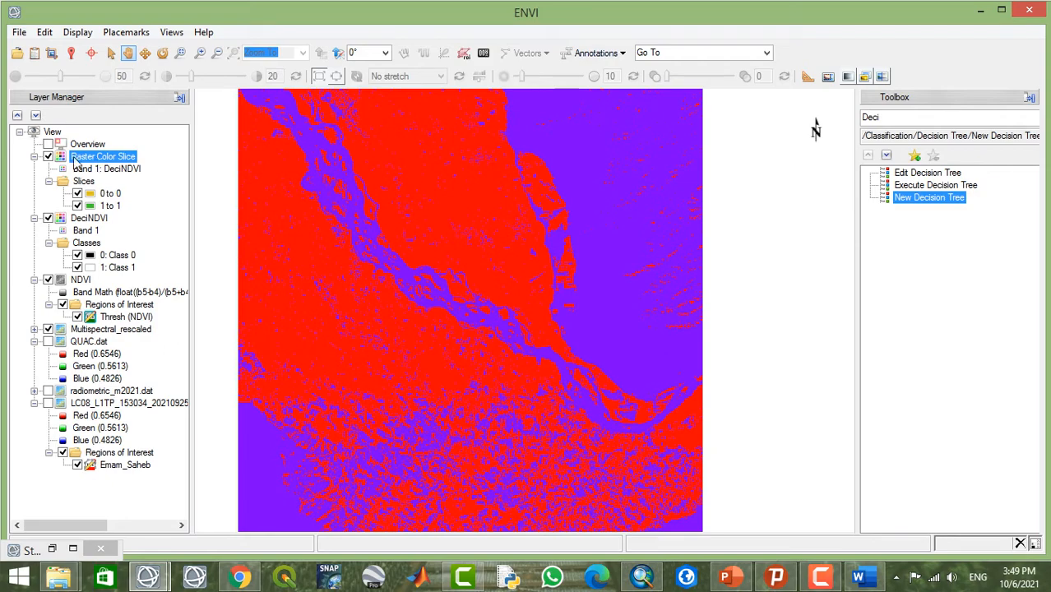
# - Hide and show the Raster Color Slice layer to refresh its colors and view the whole classified scene
pyautogui.click(48, 156)
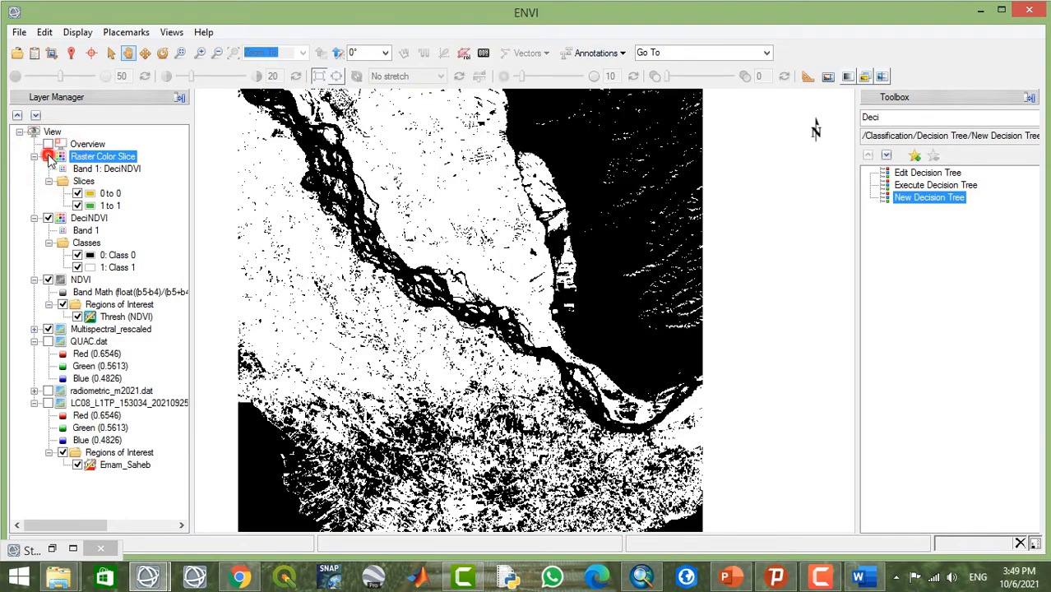
pyautogui.click(48, 156)
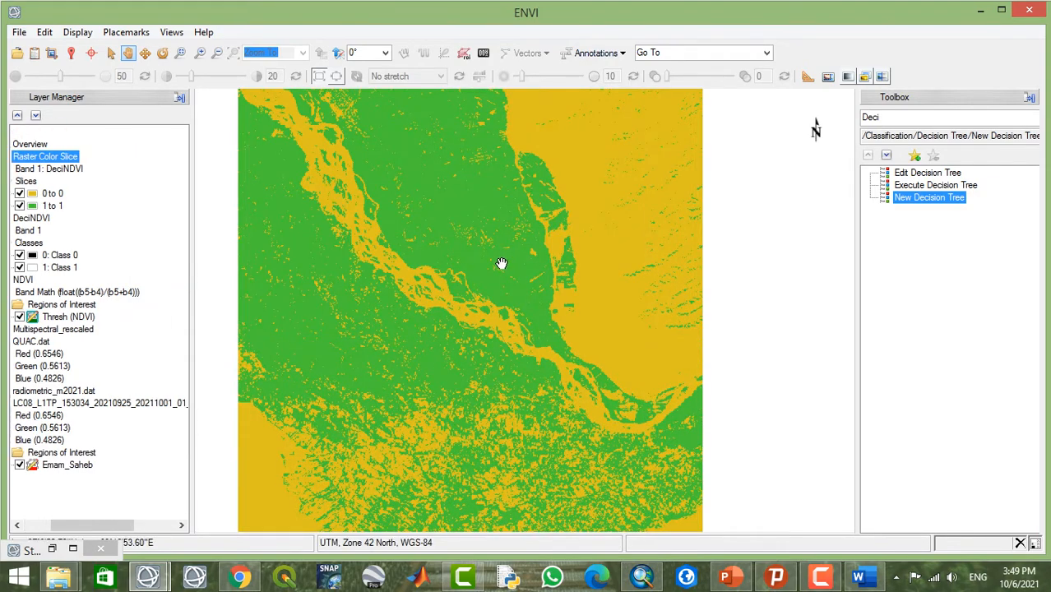
pyautogui.scroll(-3, 457, 277)
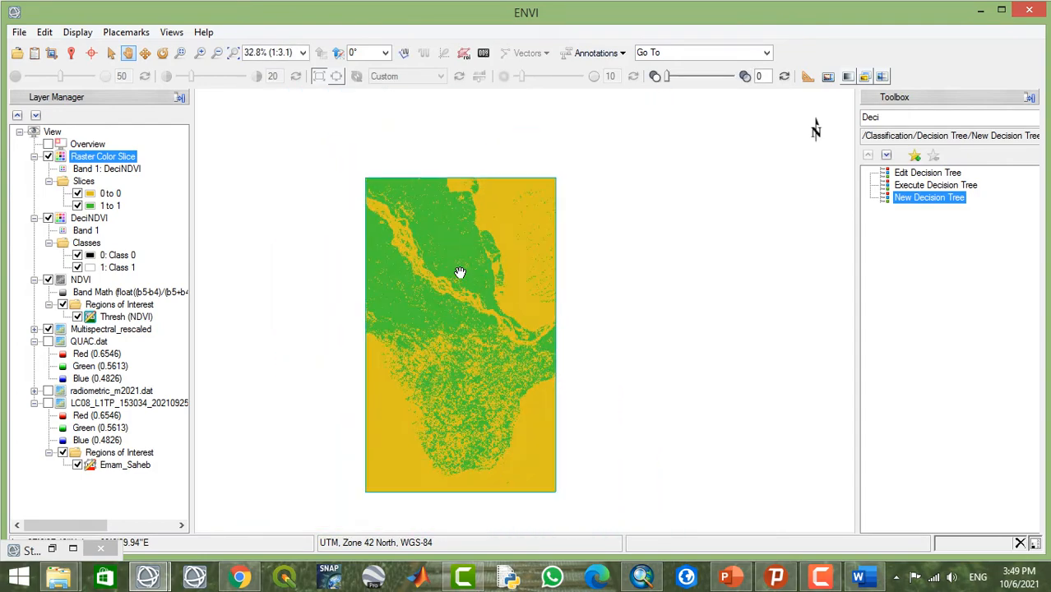
pyautogui.scroll(-2, 460, 273)
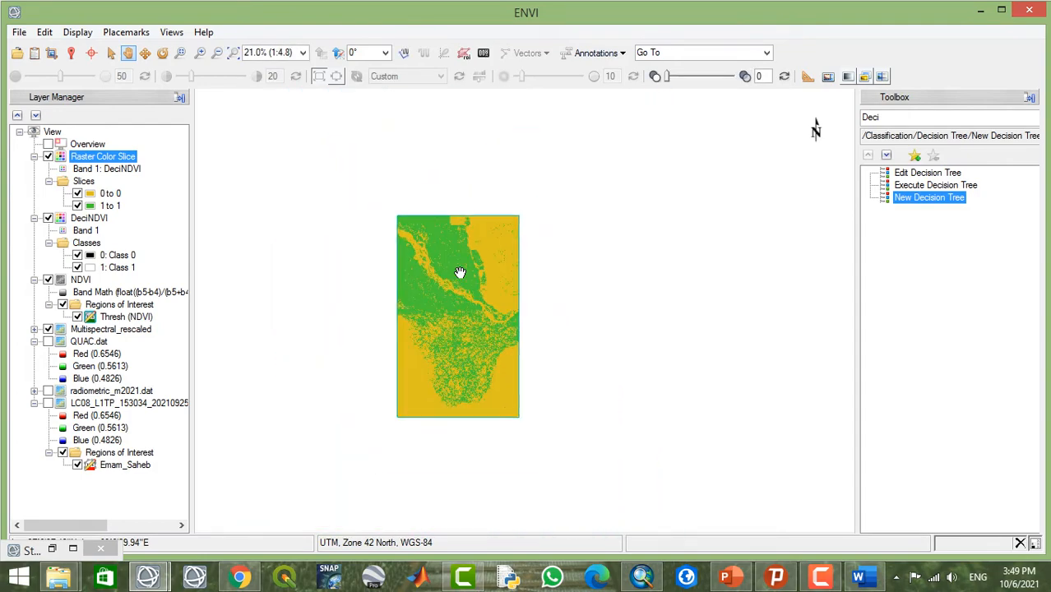
pyautogui.scroll(2, 451, 278)
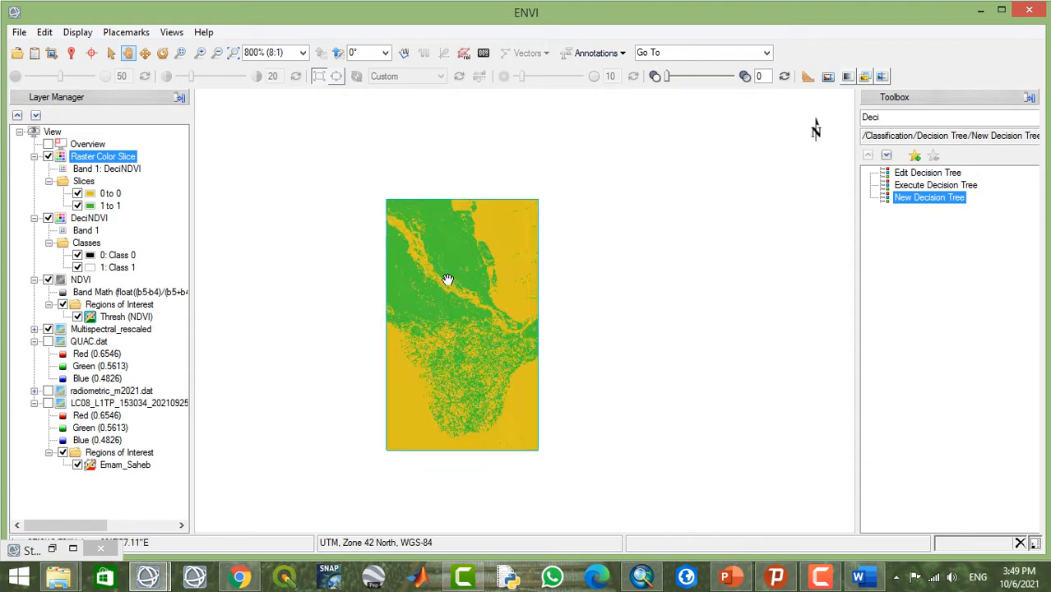
# - Hide the Raster Color Slice and DeciNDVI layers and examine the Thresh (NDVI) region over the NDVI image along the river
pyautogui.click(47, 157)
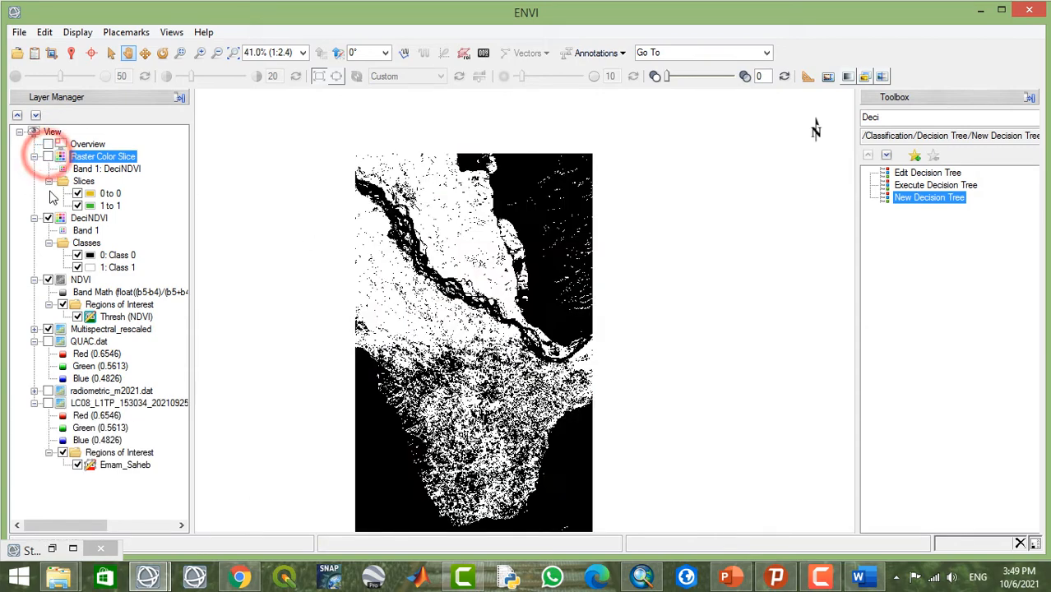
pyautogui.click(47, 218)
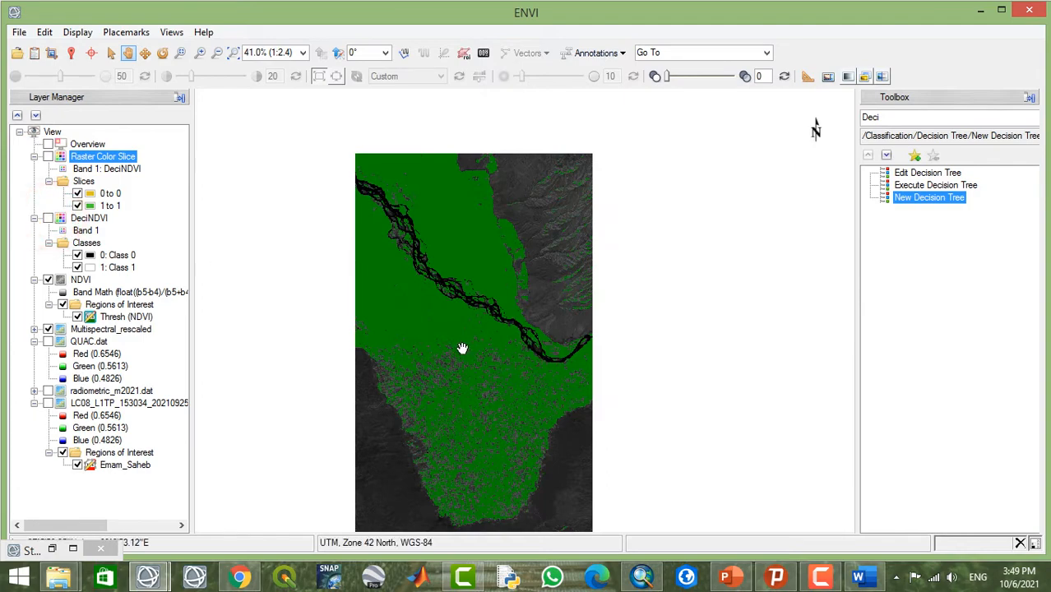
pyautogui.click(464, 315)
pyautogui.scroll(2, 464, 318)
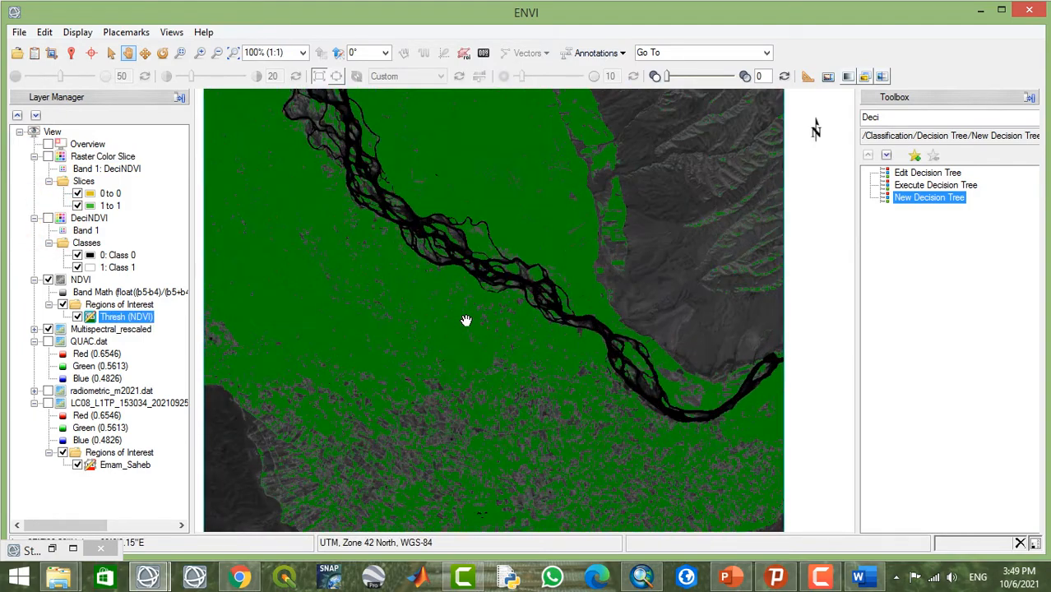
pyautogui.scroll(2, 465, 319)
pyautogui.scroll(1, 523, 312)
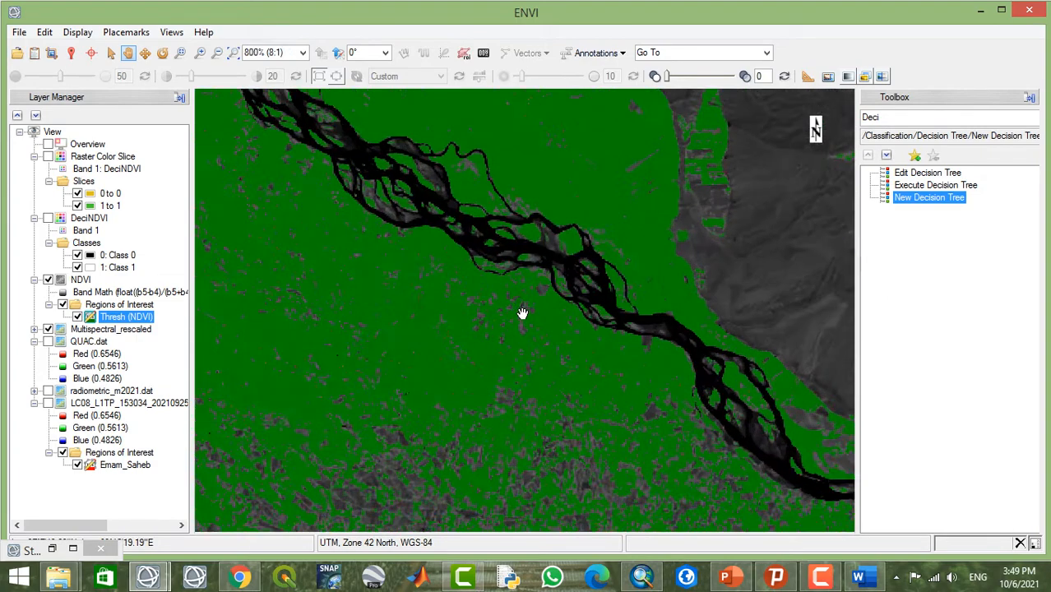
pyautogui.scroll(1, 522, 313)
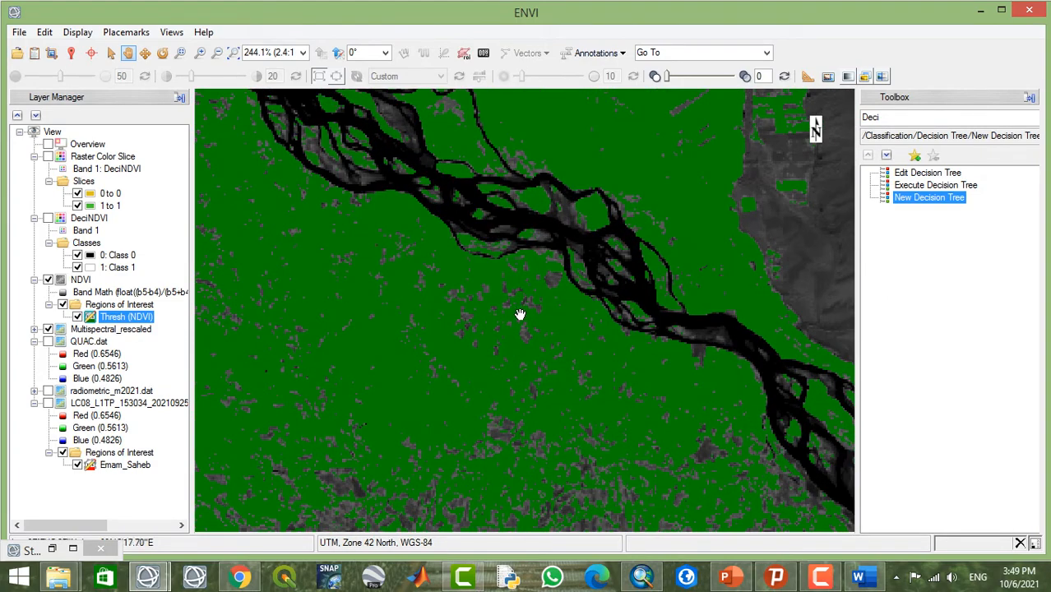
pyautogui.scroll(1, 520, 314)
pyautogui.scroll(-4, 520, 314)
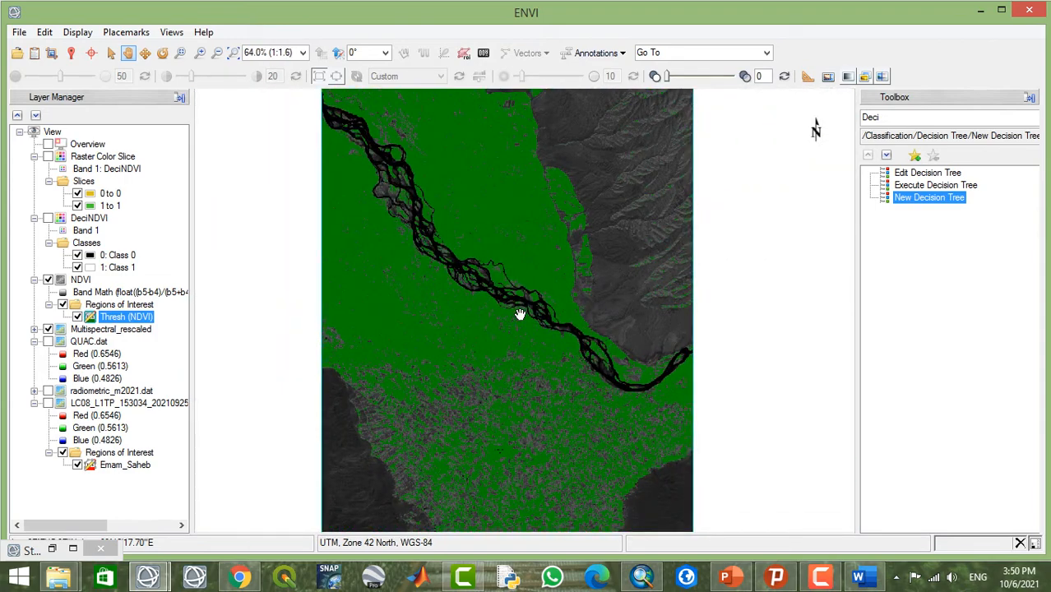
pyautogui.scroll(1, 520, 314)
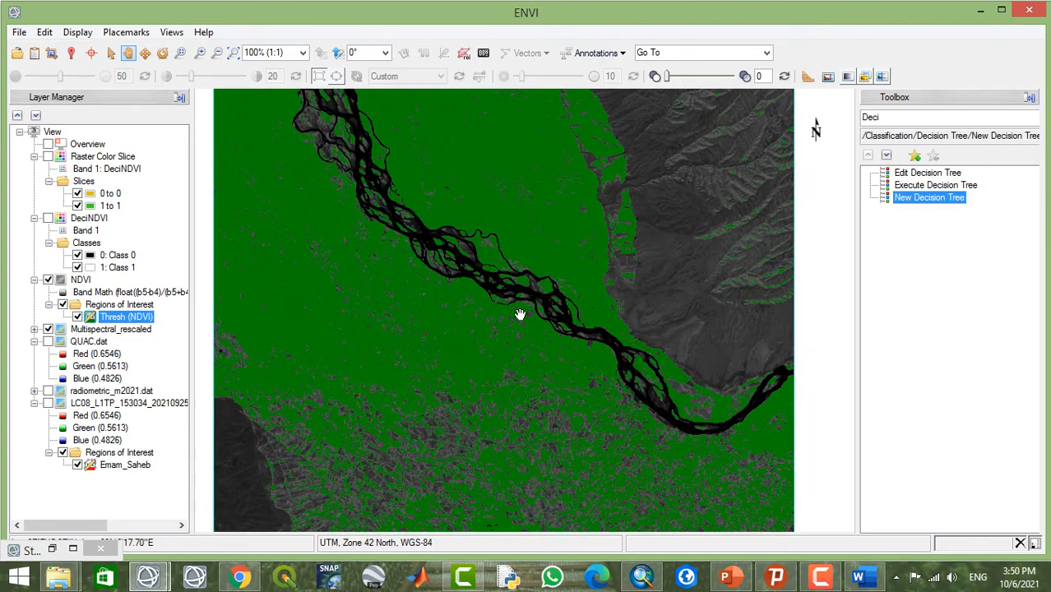
# - Search the toolbox for "spect" and start the Spectral Indices tool with QUAC.dat as the input raster
pyautogui.doubleClick(891, 117)
pyautogui.press('BackSpace')
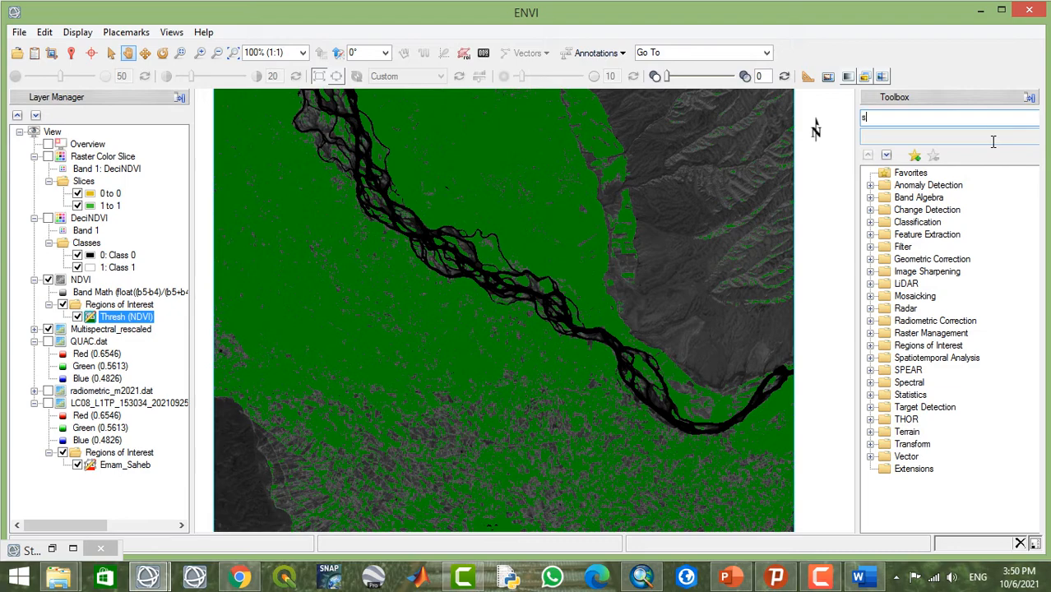
pyautogui.write('pect')
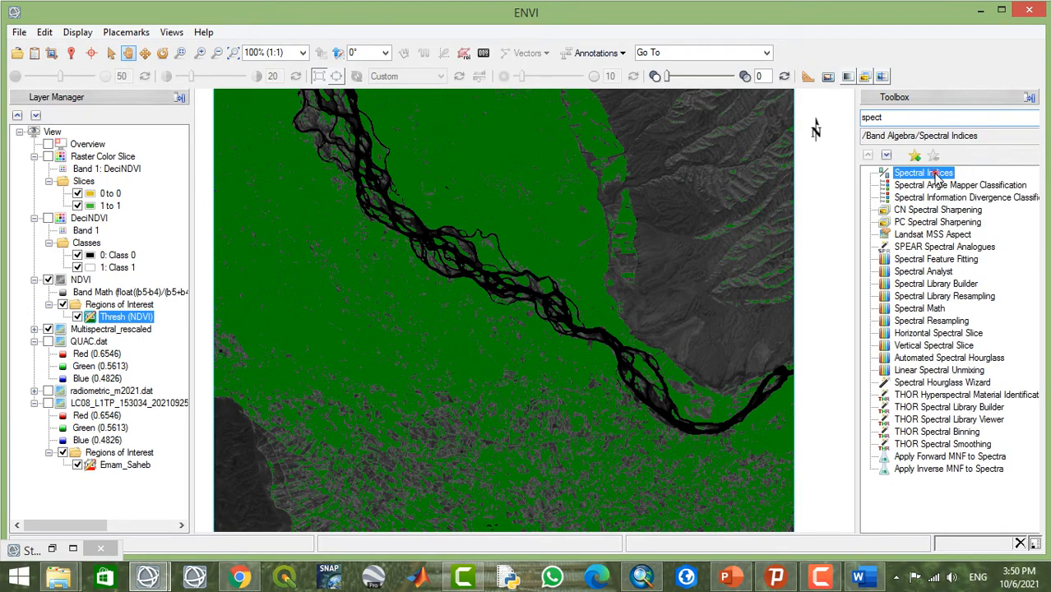
pyautogui.doubleClick(938, 174)
pyautogui.moveTo(535, 139); pyautogui.dragTo(532, 14)
pyautogui.moveTo(609, 116)
pyautogui.mouseDown()
pyautogui.moveTo(605, 140)
pyautogui.moveTo(602, 117)
pyautogui.mouseUp()
pyautogui.click(466, 140)
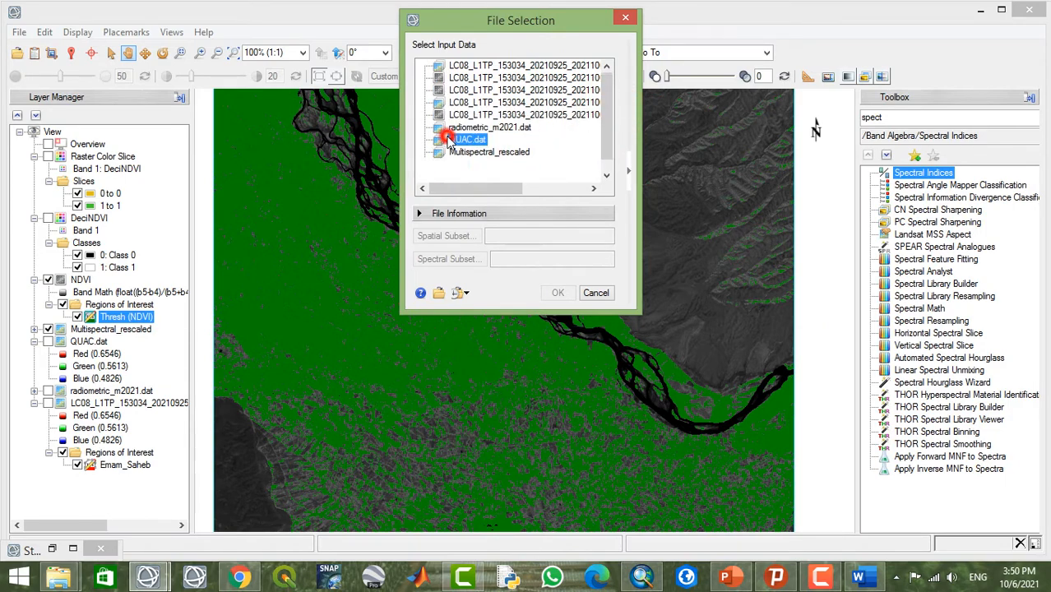
pyautogui.click(557, 294)
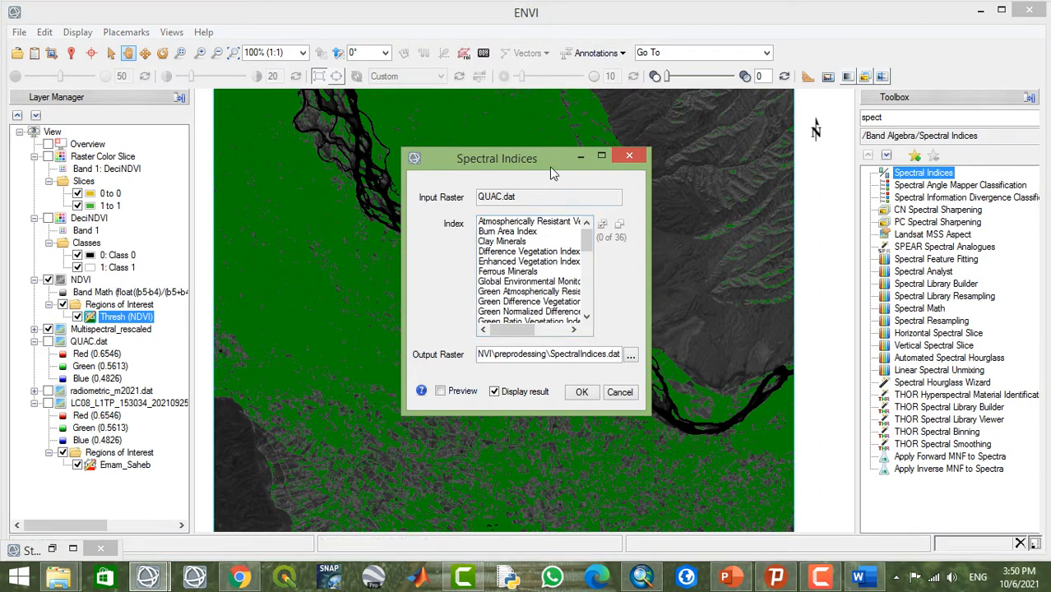
# - Calculate the Optimized Soil Adjusted Vegetation Index, outputting to SpectralIndices.dat in the preprodessing folder with the result displayed
pyautogui.moveTo(549, 159); pyautogui.dragTo(540, 118)
pyautogui.click(585, 120)
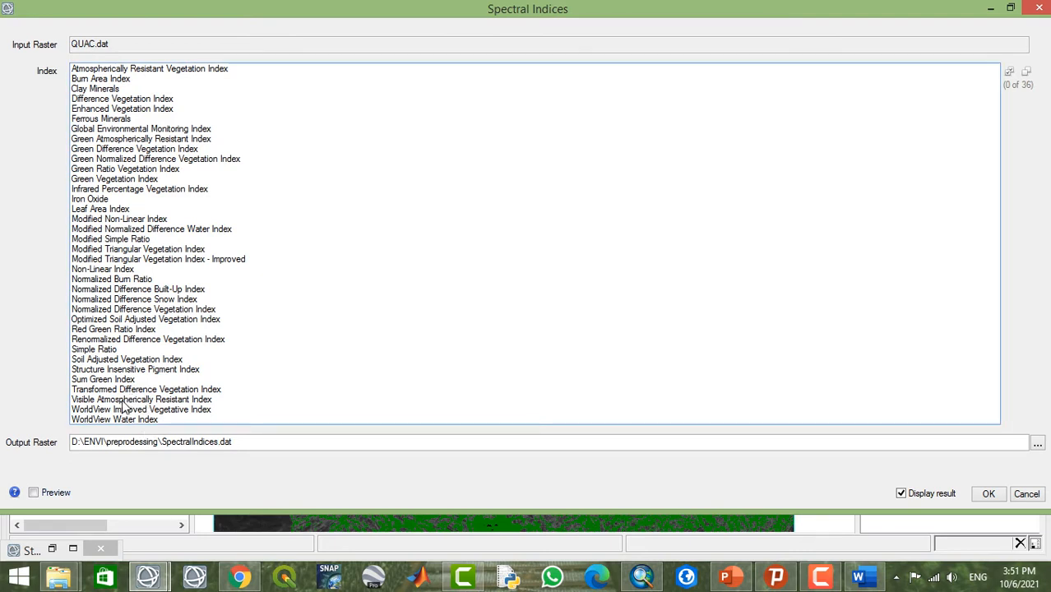
pyautogui.click(126, 320)
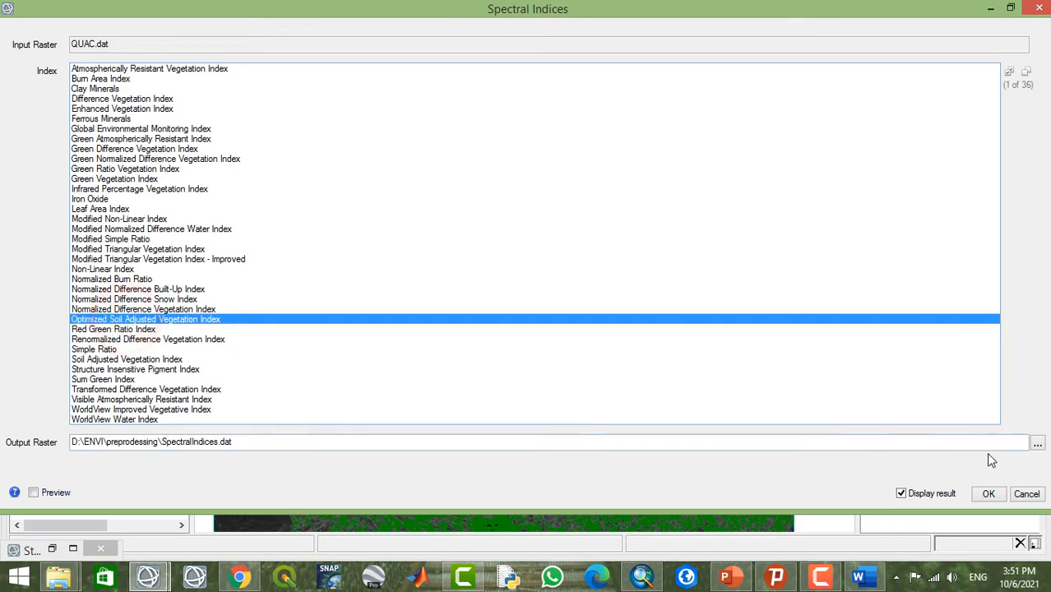
pyautogui.click(990, 494)
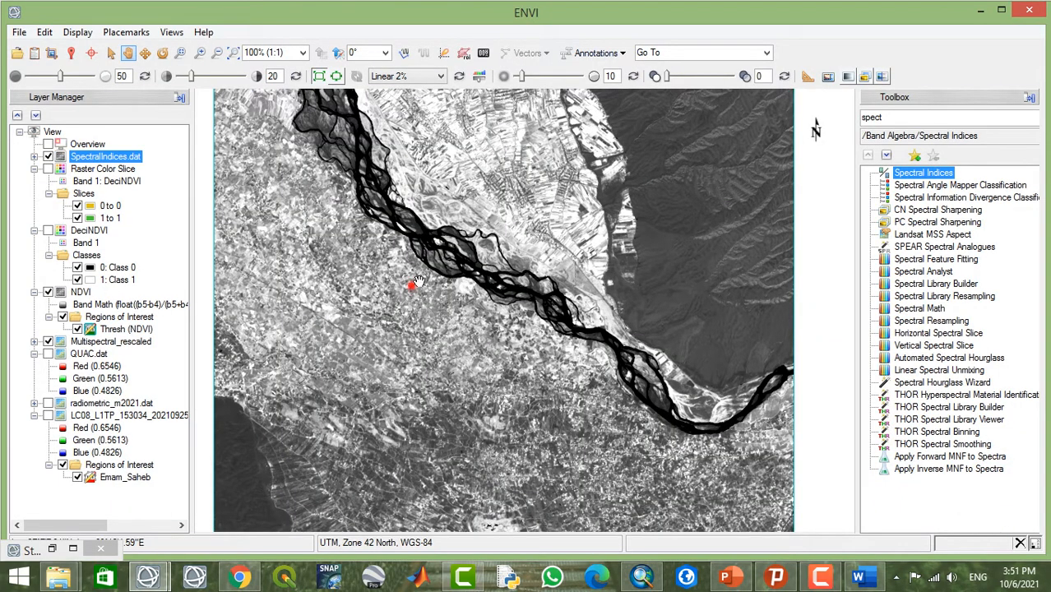
# - Examine the SpectralIndices.dat result over the river, the farmland and the neighboring mountains
pyautogui.moveTo(419, 281); pyautogui.dragTo(461, 267)
pyautogui.moveTo(415, 256); pyautogui.dragTo(503, 275)
pyautogui.moveTo(535, 235); pyautogui.dragTo(370, 389)
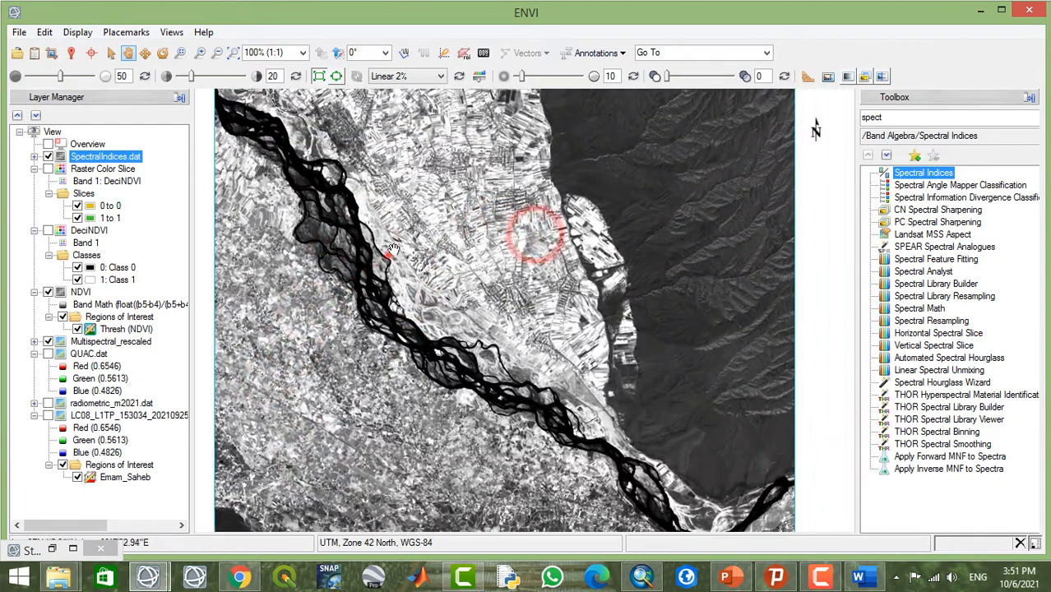
pyautogui.moveTo(387, 253); pyautogui.dragTo(421, 313)
pyautogui.moveTo(431, 265); pyautogui.dragTo(318, 206)
pyautogui.scroll(4, 612, 286)
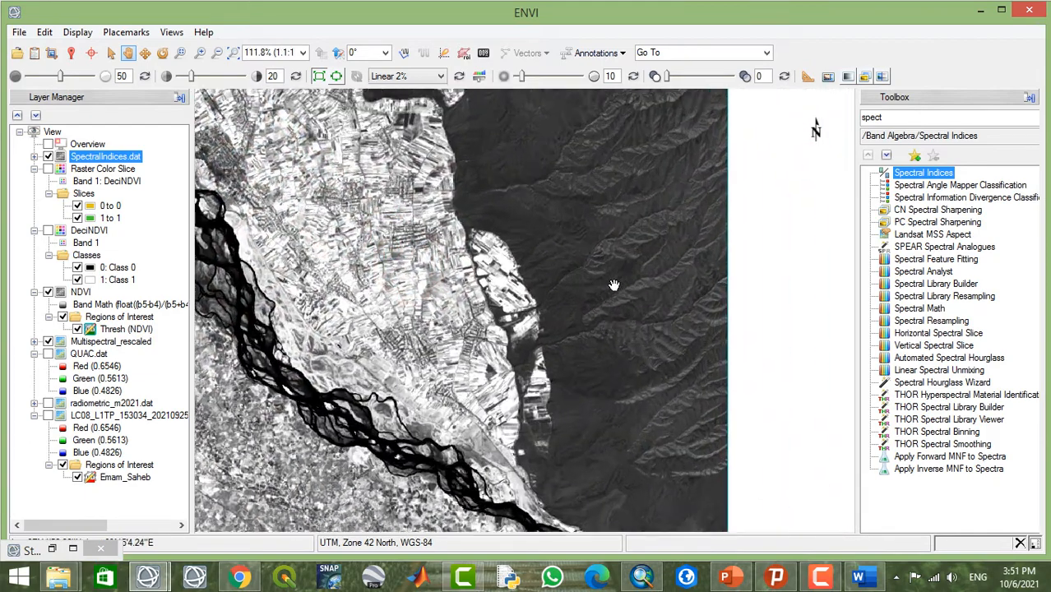
pyautogui.scroll(-2, 606, 286)
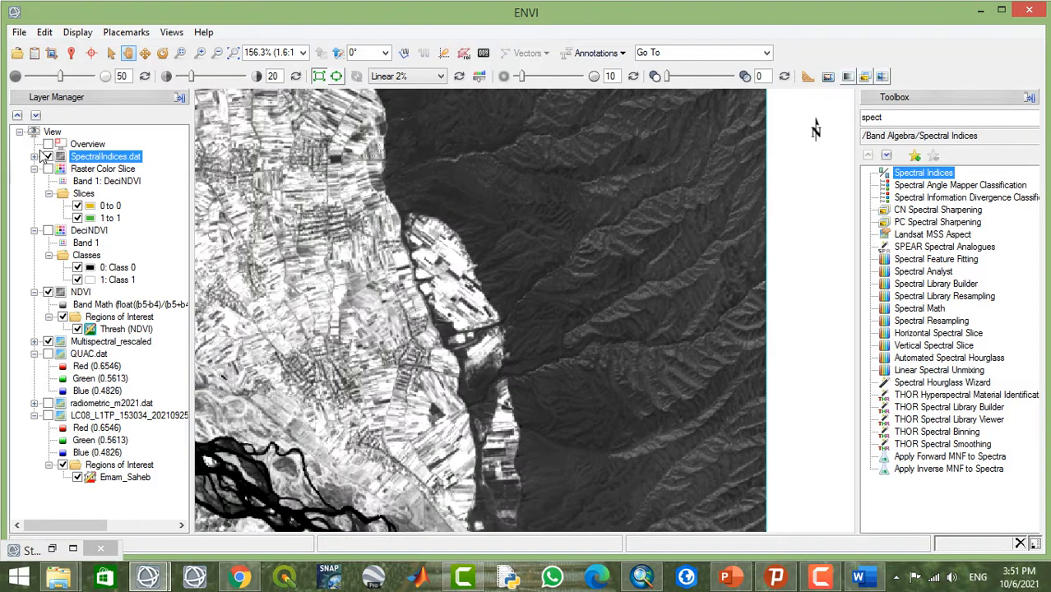
# - Hide the SpectralIndices.dat layer and inspect the Thresh (NDVI) pixels on the mountain slopes up close
pyautogui.click(47, 156)
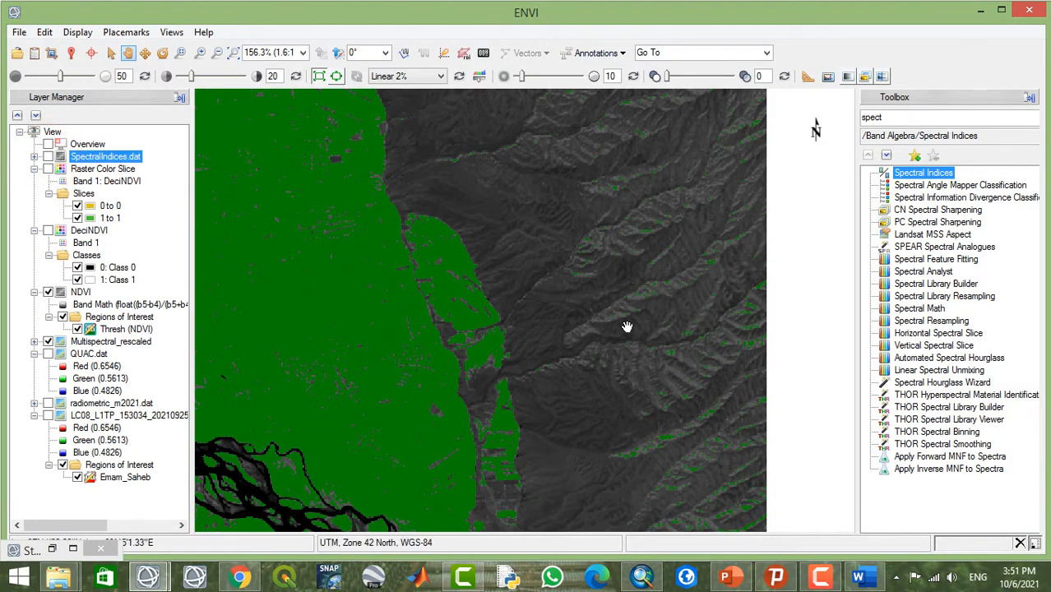
pyautogui.moveTo(617, 271); pyautogui.dragTo(512, 293)
pyautogui.scroll(3, 561, 312)
pyautogui.scroll(5, 556, 312)
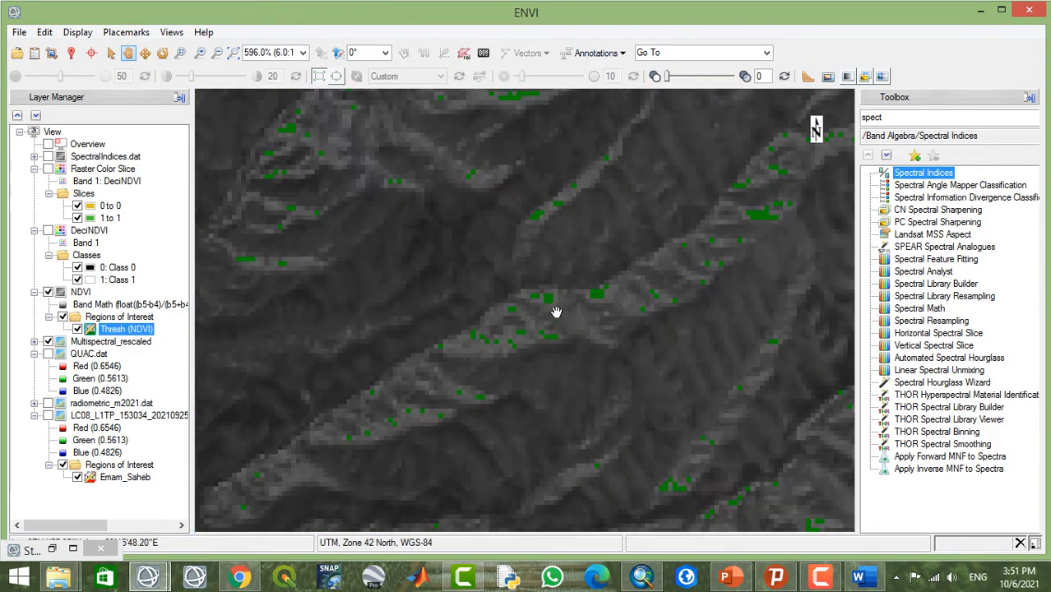
pyautogui.scroll(1, 557, 312)
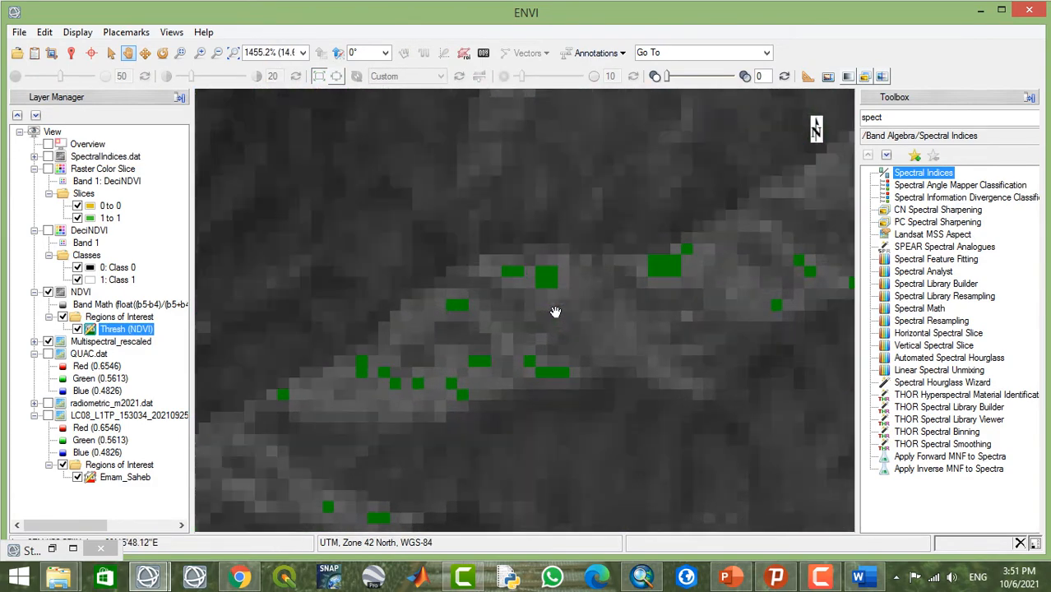
# - Show the SpectralIndices.dat layer over the mountain slopes to compare it with the Thresh (NDVI) pixels
pyautogui.scroll(-7, 555, 312)
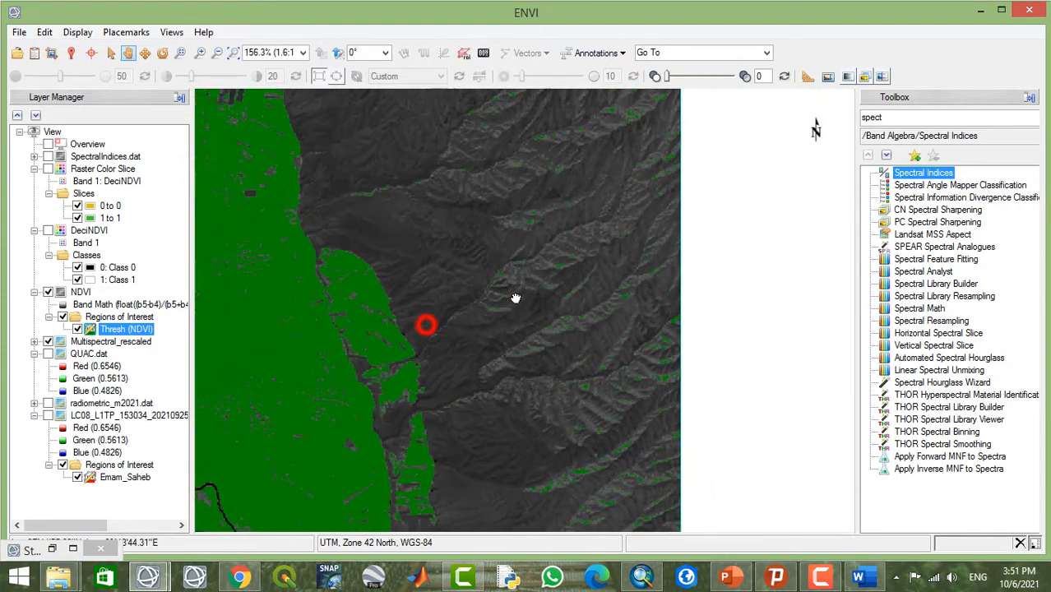
pyautogui.moveTo(515, 298); pyautogui.dragTo(383, 252)
pyautogui.scroll(4, 488, 253)
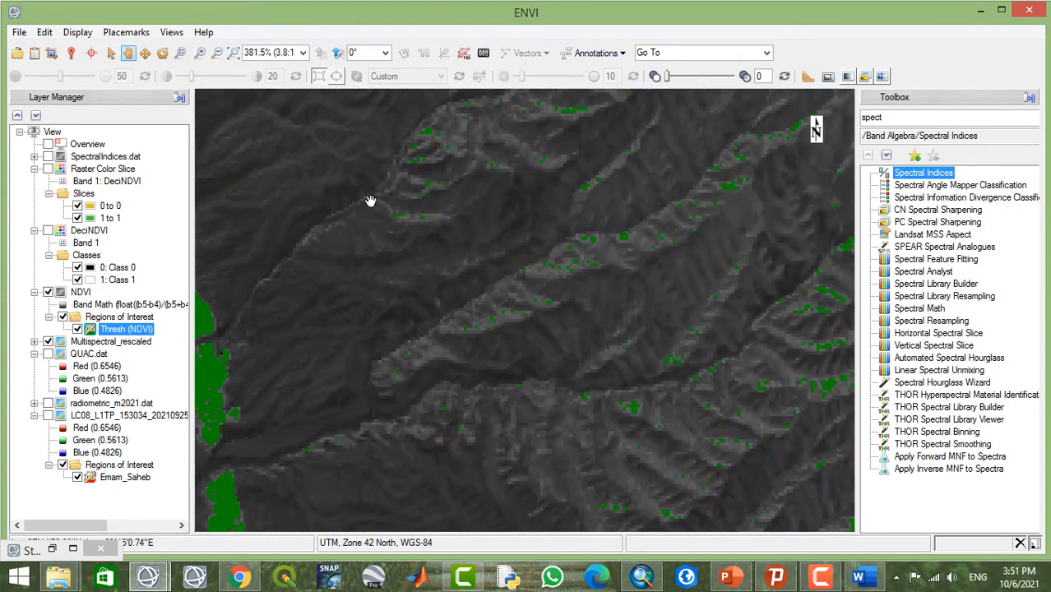
pyautogui.click(48, 157)
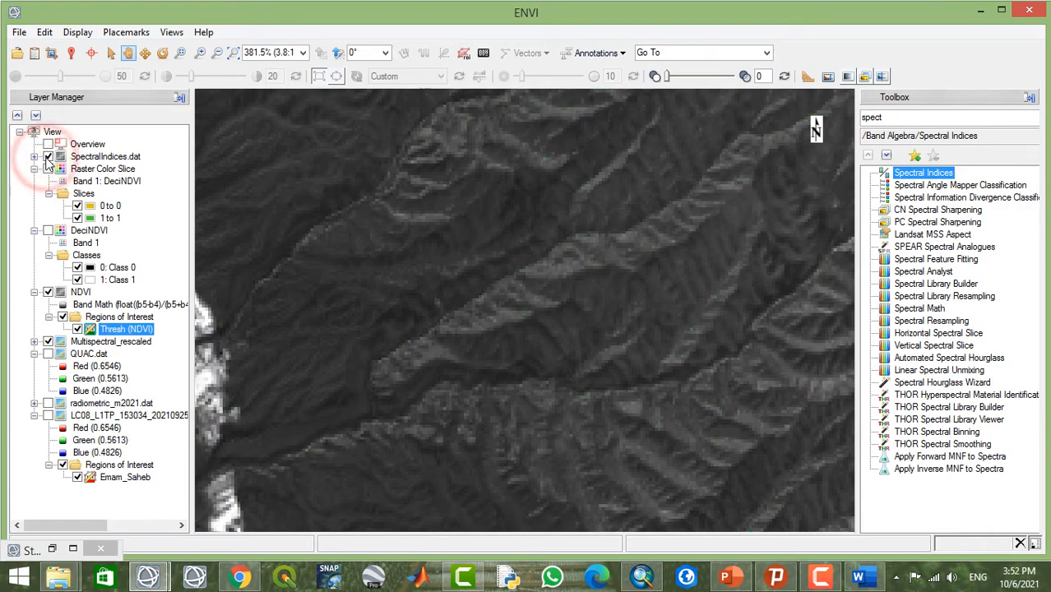
pyautogui.click(500, 406)
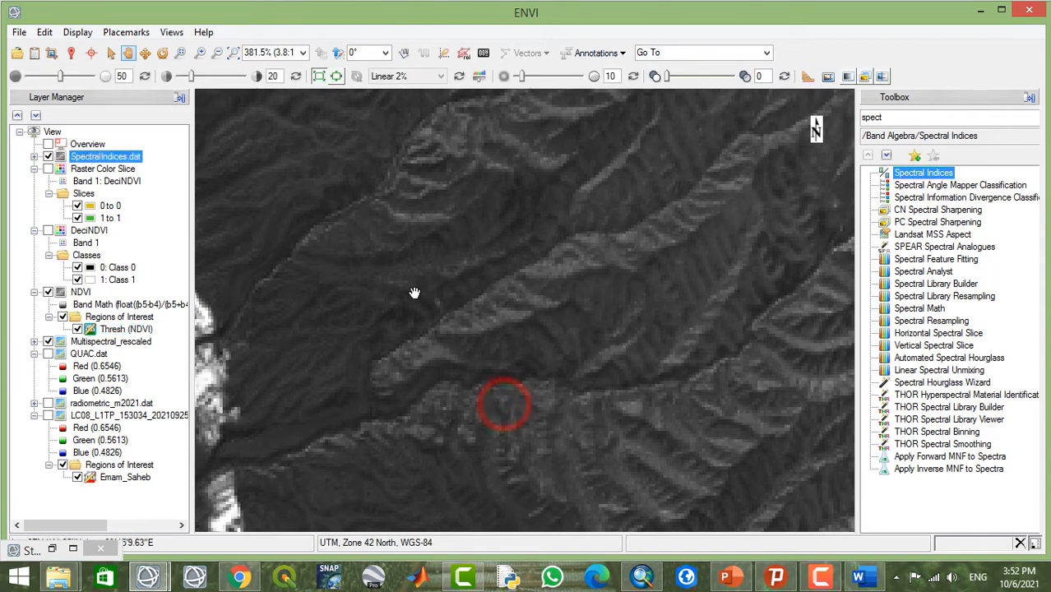
# - Examine the SpectralIndices.dat values from the mountain slopes across the farmland and along the river
pyautogui.moveTo(407, 296); pyautogui.dragTo(633, 215)
pyautogui.moveTo(640, 286); pyautogui.dragTo(780, 235)
pyautogui.moveTo(676, 328); pyautogui.dragTo(650, 168)
pyautogui.moveTo(385, 234); pyautogui.dragTo(542, 299)
pyautogui.moveTo(382, 245); pyautogui.dragTo(409, 302)
pyautogui.scroll(-4, 410, 302)
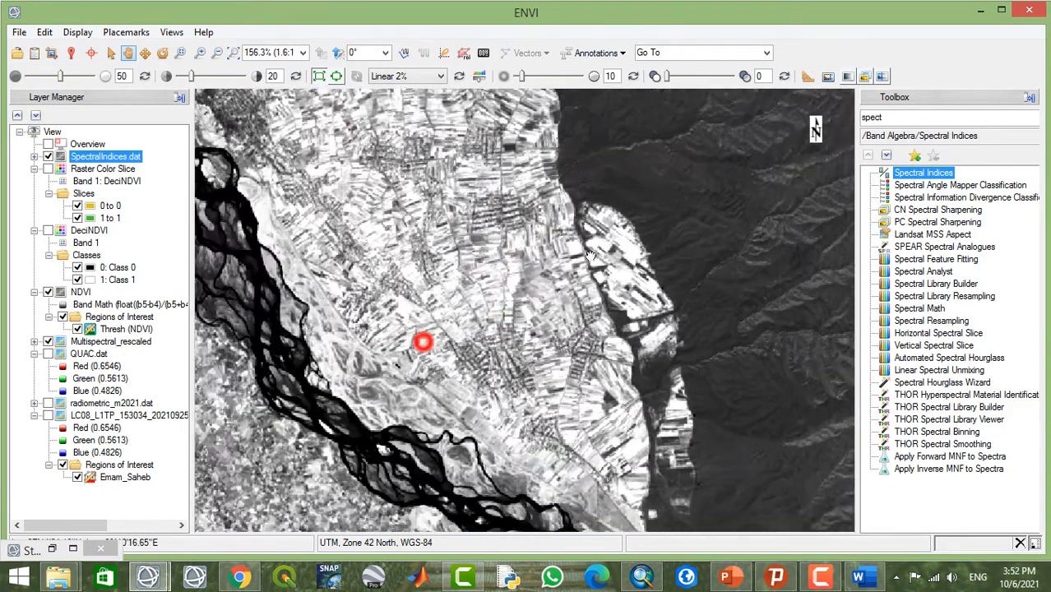
pyautogui.moveTo(422, 342); pyautogui.dragTo(620, 238)
pyautogui.moveTo(481, 248); pyautogui.dragTo(479, 293)
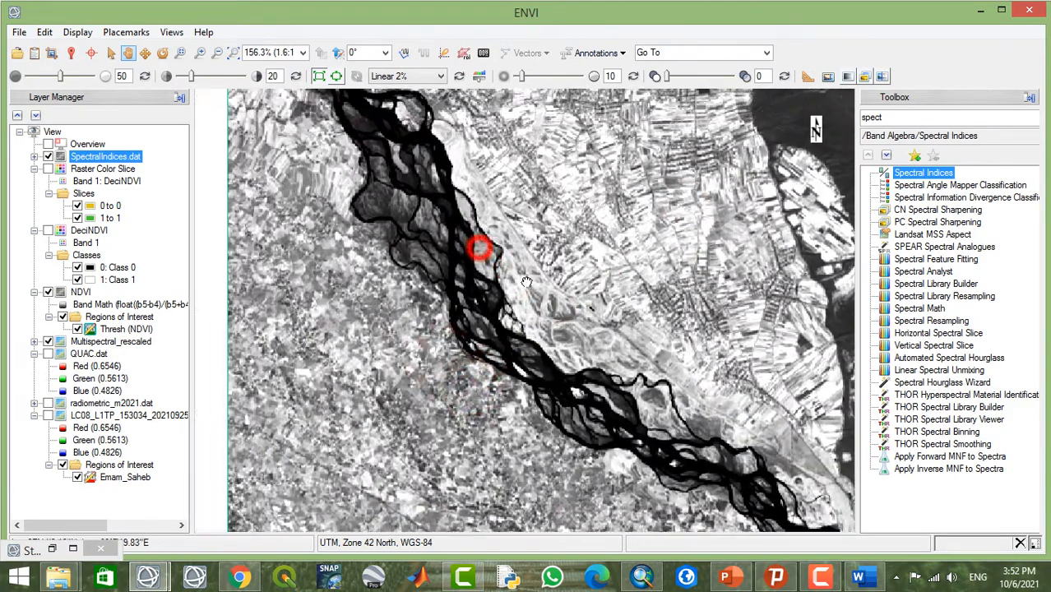
pyautogui.scroll(2, 455, 302)
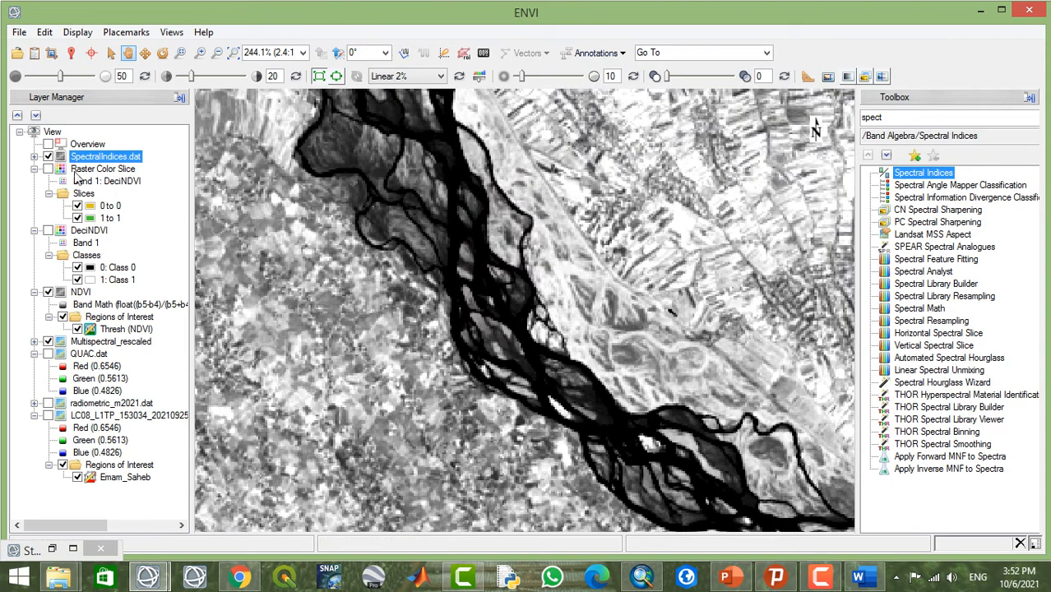
pyautogui.moveTo(645, 297); pyautogui.dragTo(560, 162)
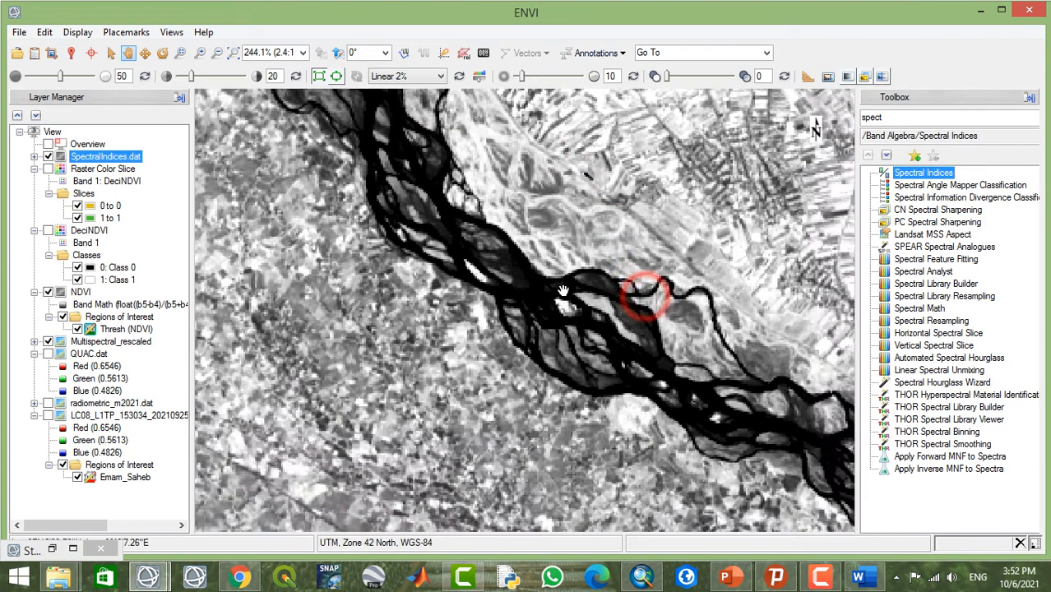
pyautogui.moveTo(566, 312); pyautogui.dragTo(449, 232)
pyautogui.moveTo(544, 352); pyautogui.dragTo(395, 248)
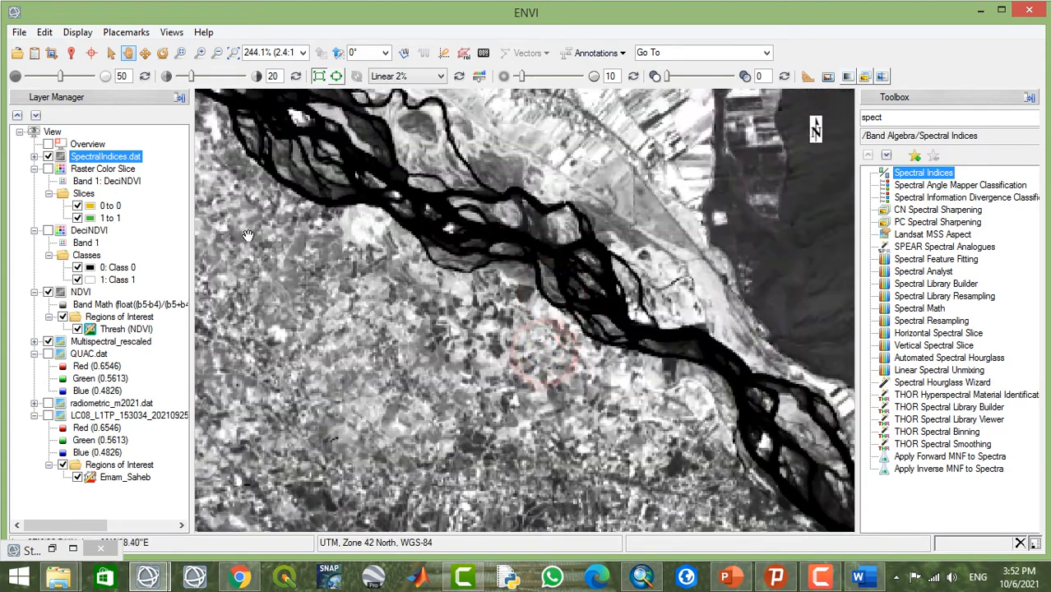
# - Create a raster color slice from the Optimized Soil Adjusted Vegetation Index band of SpectralIndices.dat, keeping the default slices
pyautogui.rightClick(71, 164)
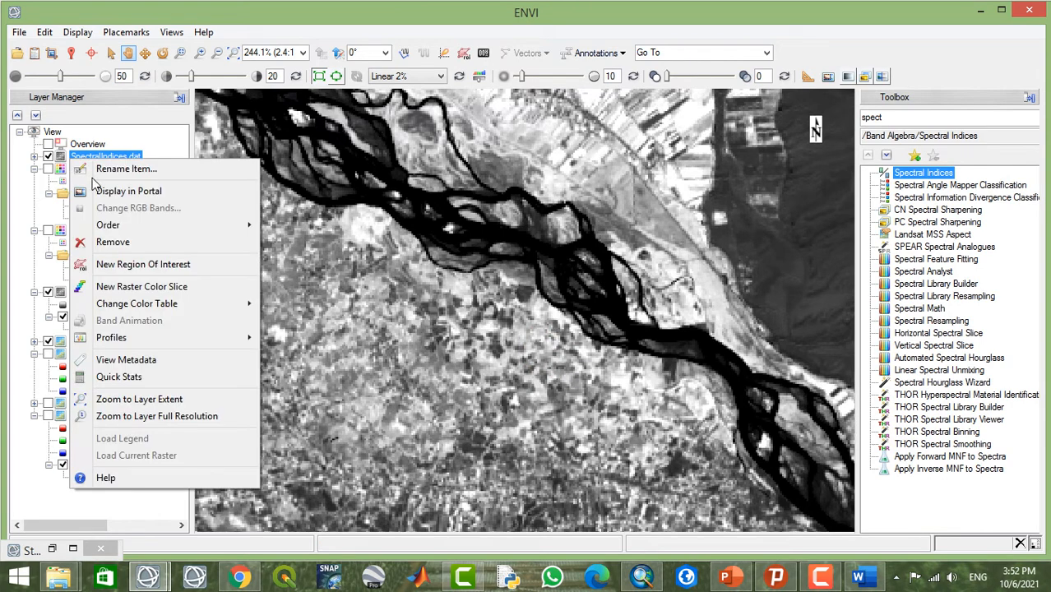
pyautogui.click(123, 283)
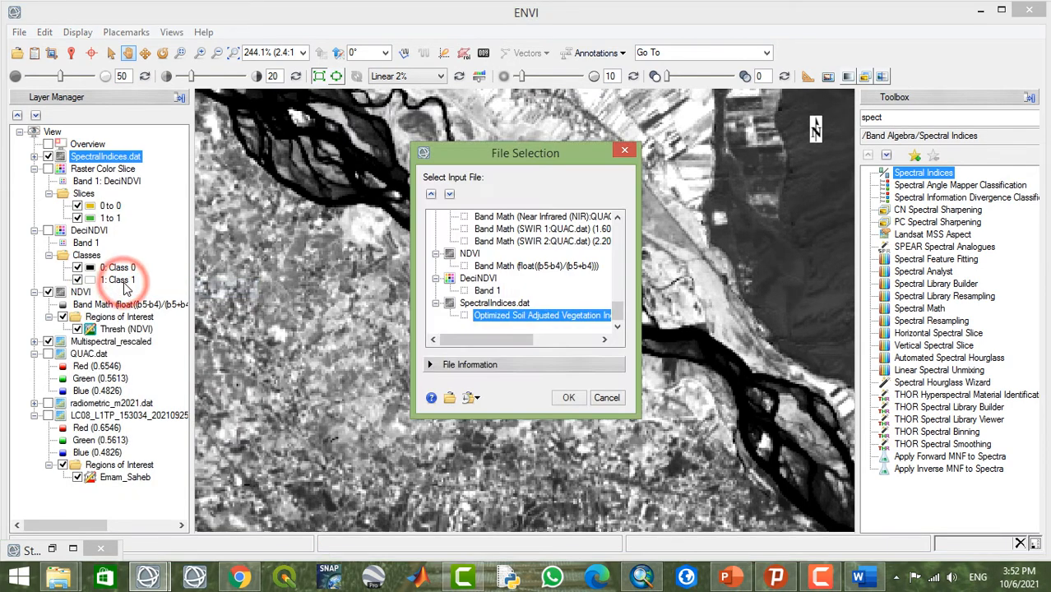
pyautogui.click(576, 395)
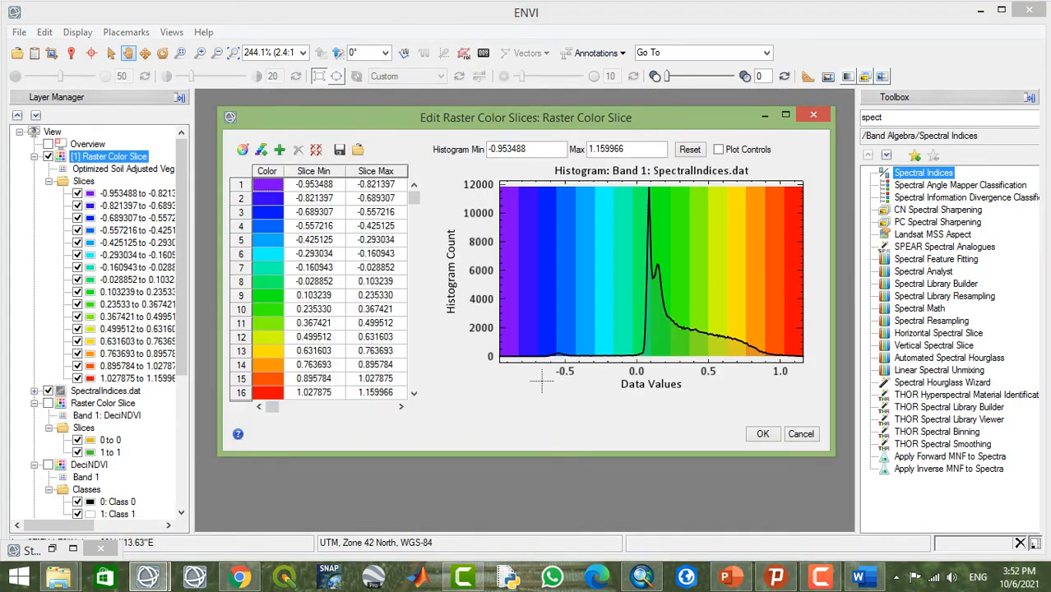
pyautogui.click(764, 434)
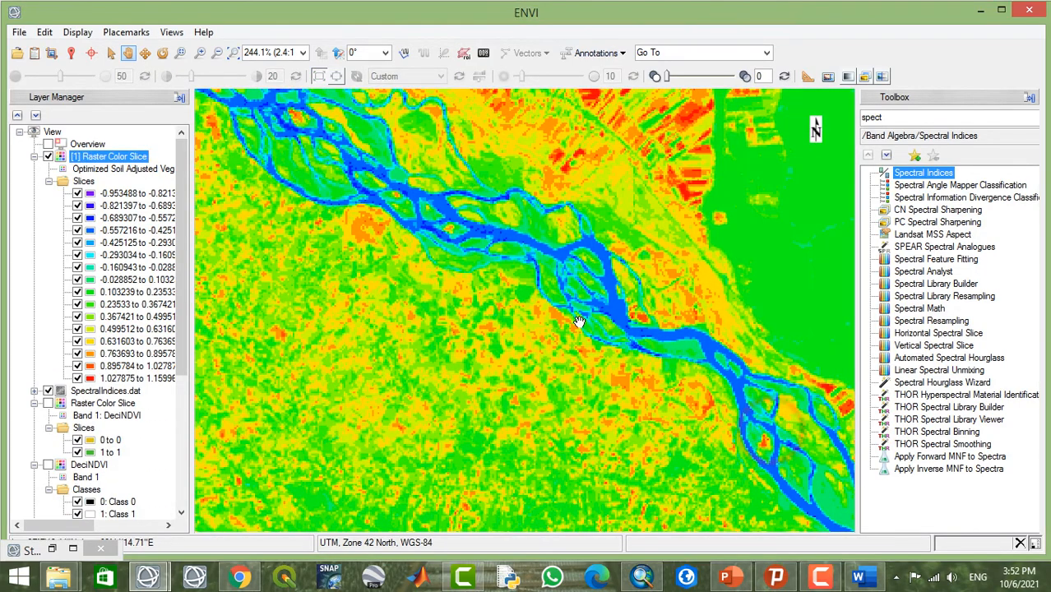
# - Examine the vegetation index color slice over the full scene and along the river and farmland
pyautogui.scroll(-6, 501, 349)
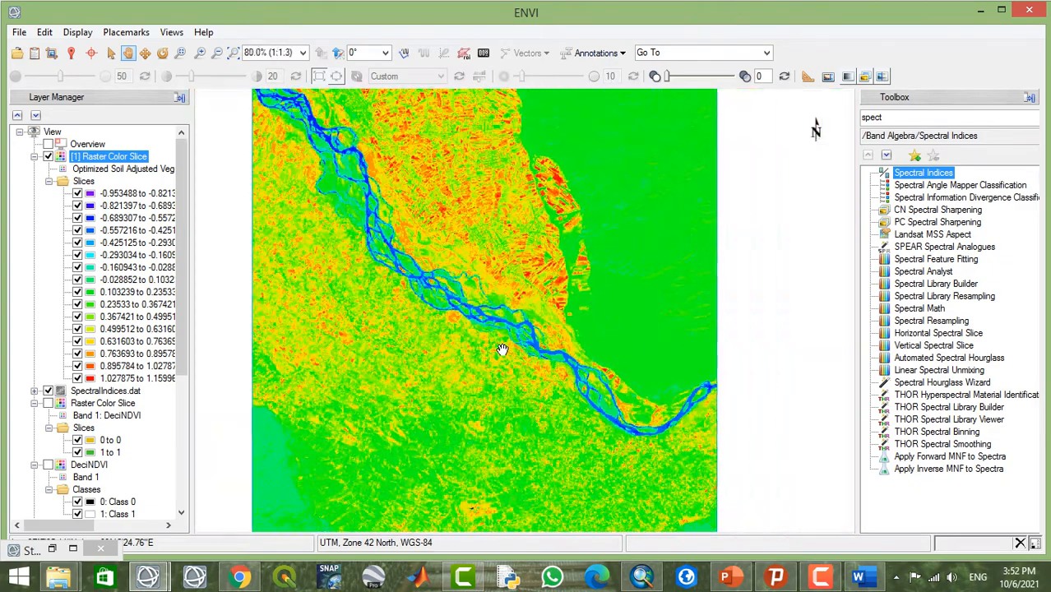
pyautogui.scroll(-2, 501, 349)
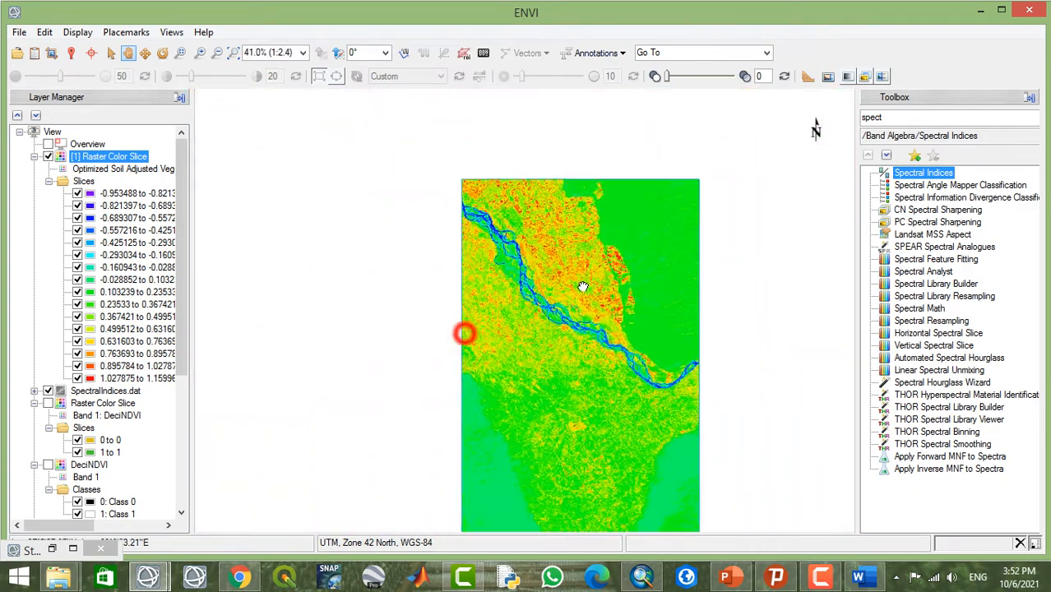
pyautogui.moveTo(462, 331); pyautogui.dragTo(554, 318)
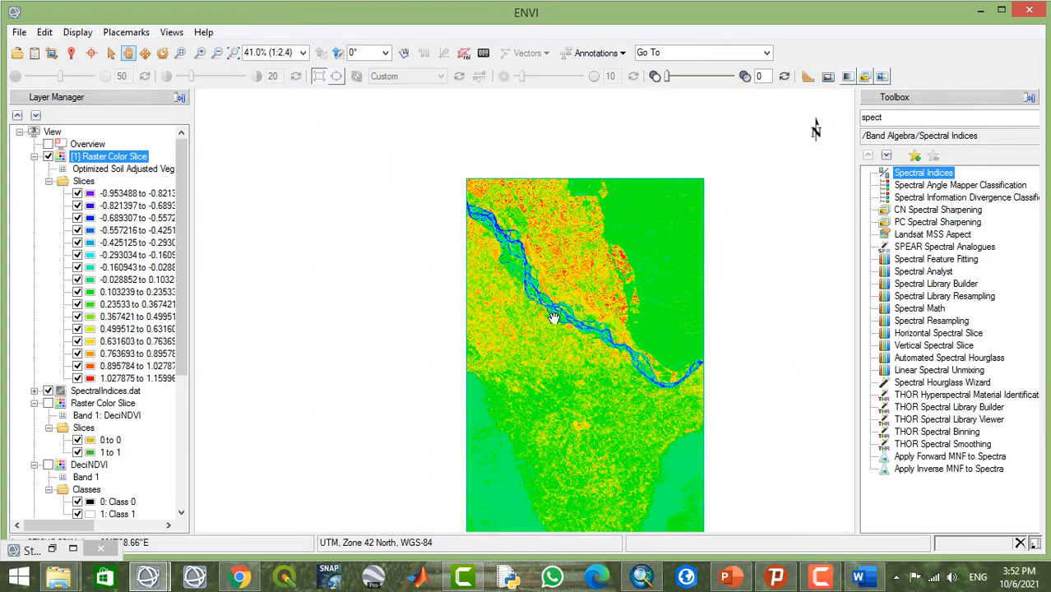
pyautogui.scroll(2, 564, 273)
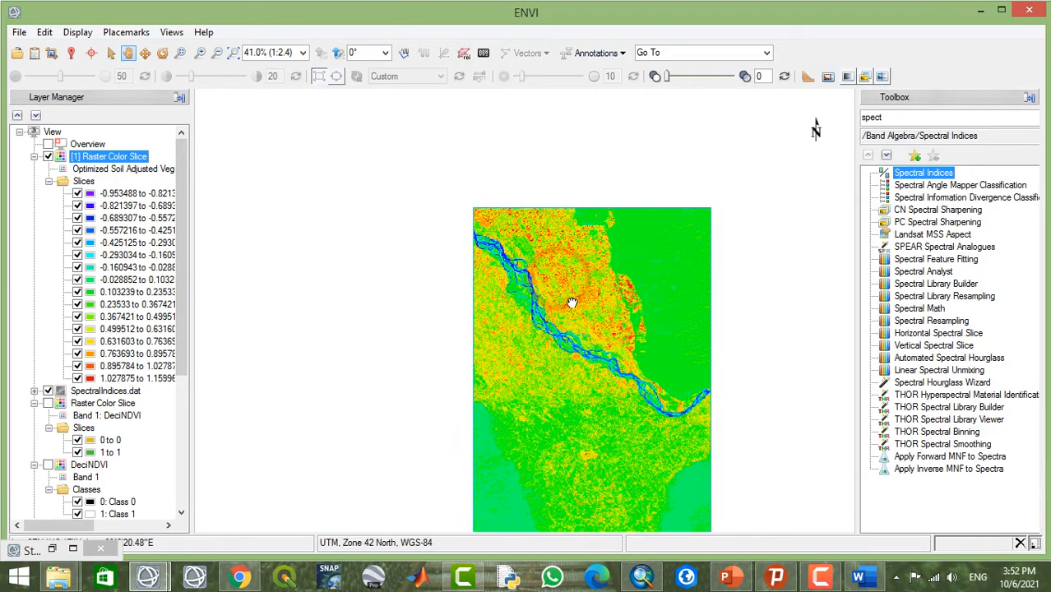
pyautogui.scroll(2, 567, 305)
pyautogui.moveTo(578, 338); pyautogui.dragTo(480, 218)
pyautogui.moveTo(639, 331); pyautogui.dragTo(574, 321)
pyautogui.moveTo(472, 260); pyautogui.dragTo(498, 314)
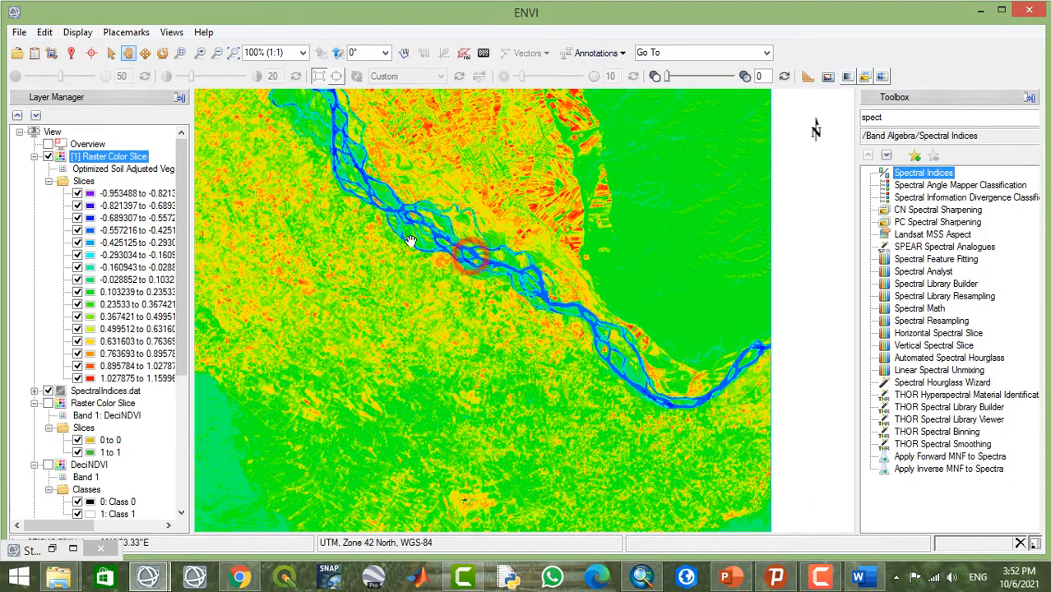
pyautogui.moveTo(403, 246); pyautogui.dragTo(443, 294)
pyautogui.moveTo(367, 264); pyautogui.dragTo(413, 325)
pyautogui.moveTo(362, 195); pyautogui.dragTo(422, 277)
pyautogui.moveTo(380, 232); pyautogui.dragTo(364, 155)
# - Hide the [1] Raster Color Slice and SpectralIndices.dat layers and inspect the Thresh (NDVI) vegetation from the mountains to the scene's southern edge
pyautogui.click(47, 157)
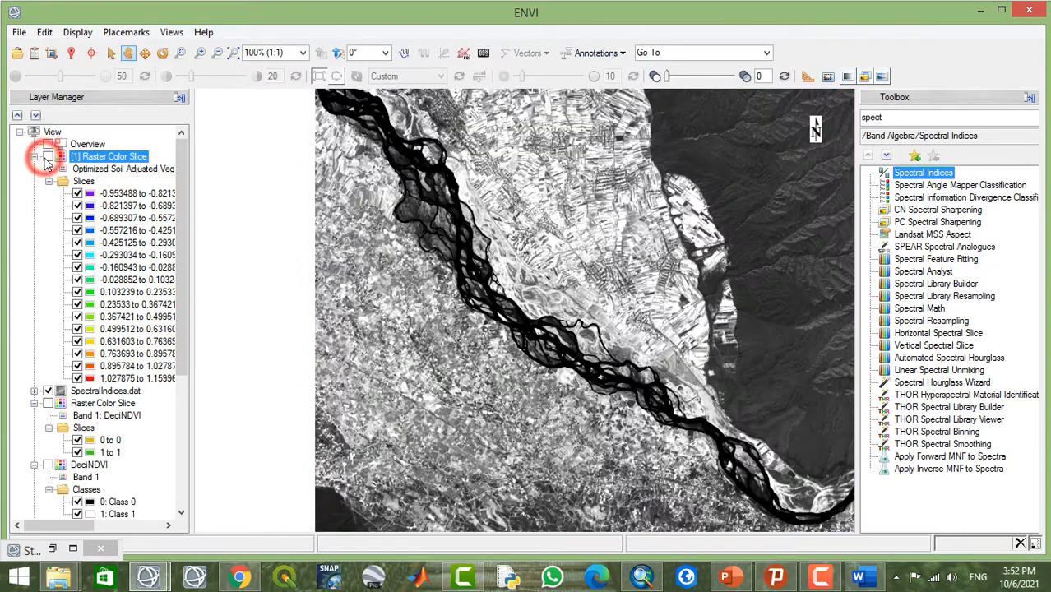
pyautogui.click(550, 345)
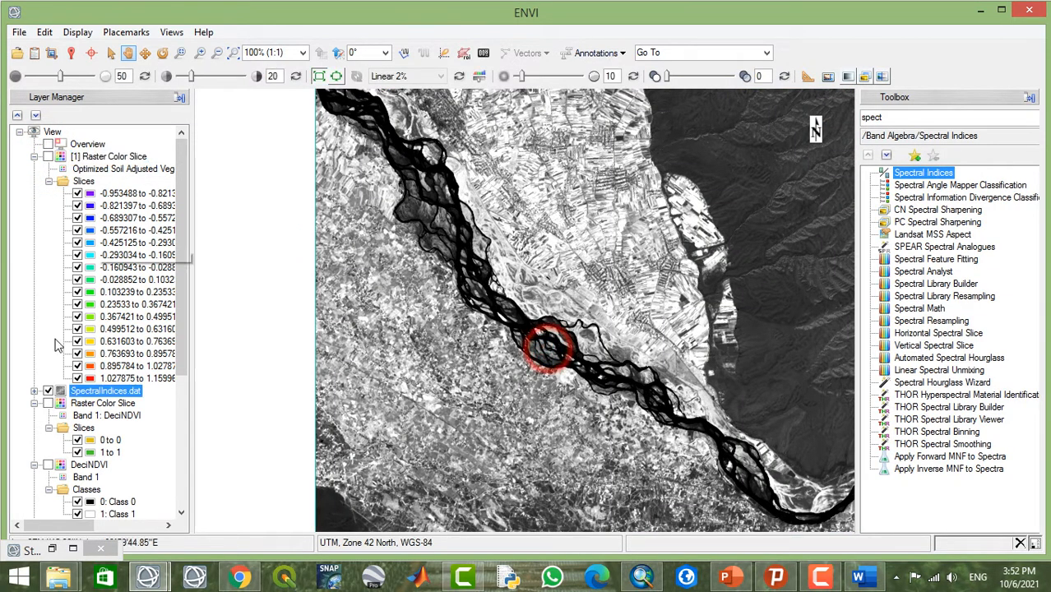
pyautogui.click(49, 403)
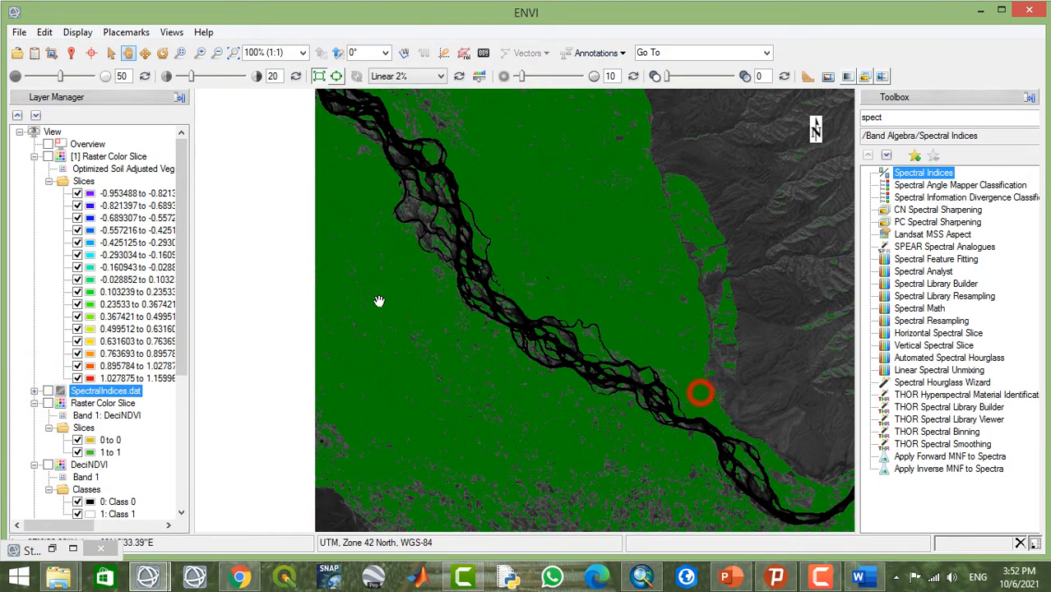
pyautogui.moveTo(758, 338); pyautogui.dragTo(618, 337)
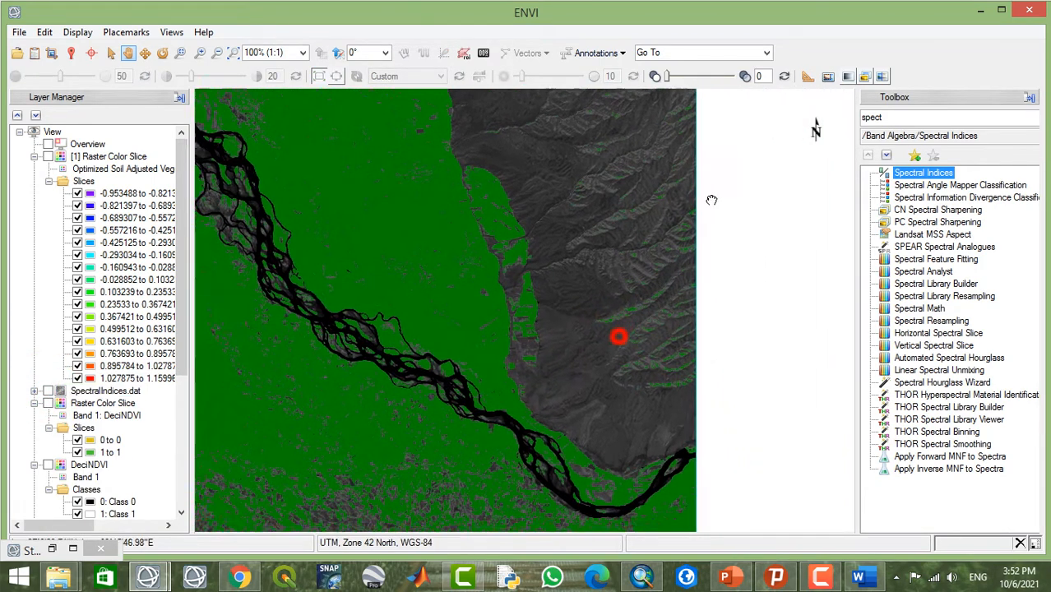
pyautogui.moveTo(712, 200); pyautogui.dragTo(716, 197)
pyautogui.moveTo(564, 334); pyautogui.dragTo(716, 168)
pyautogui.moveTo(605, 336); pyautogui.dragTo(493, 122)
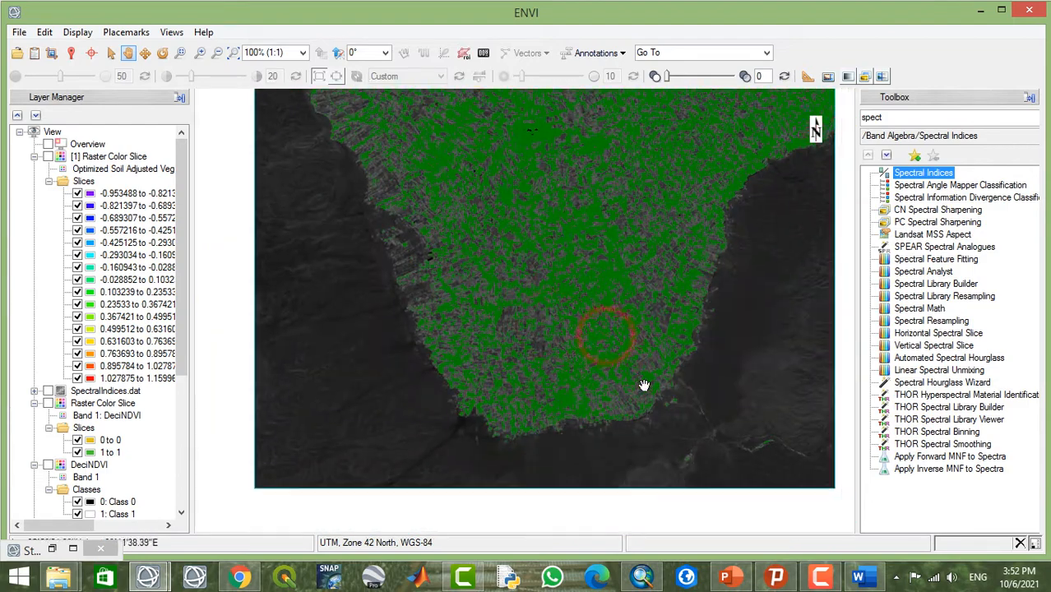
# - Compare the small Thresh (NDVI) patches in the scene's southeast with the [1] Raster Color Slice layer up close
pyautogui.scroll(12, 751, 439)
pyautogui.moveTo(749, 461); pyautogui.dragTo(634, 366)
pyautogui.click(49, 158)
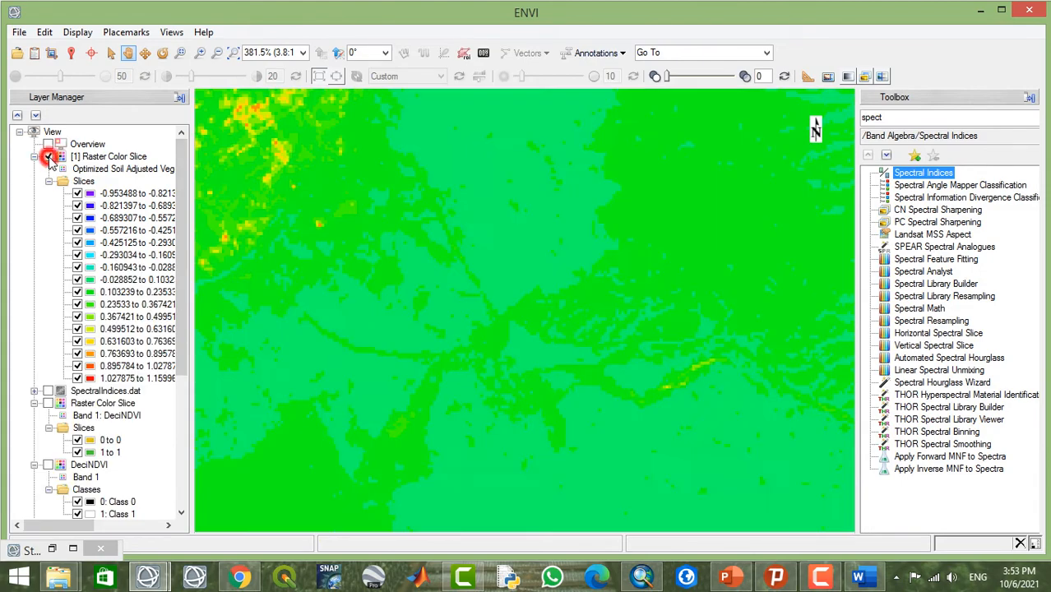
pyautogui.click(51, 158)
pyautogui.click(497, 216)
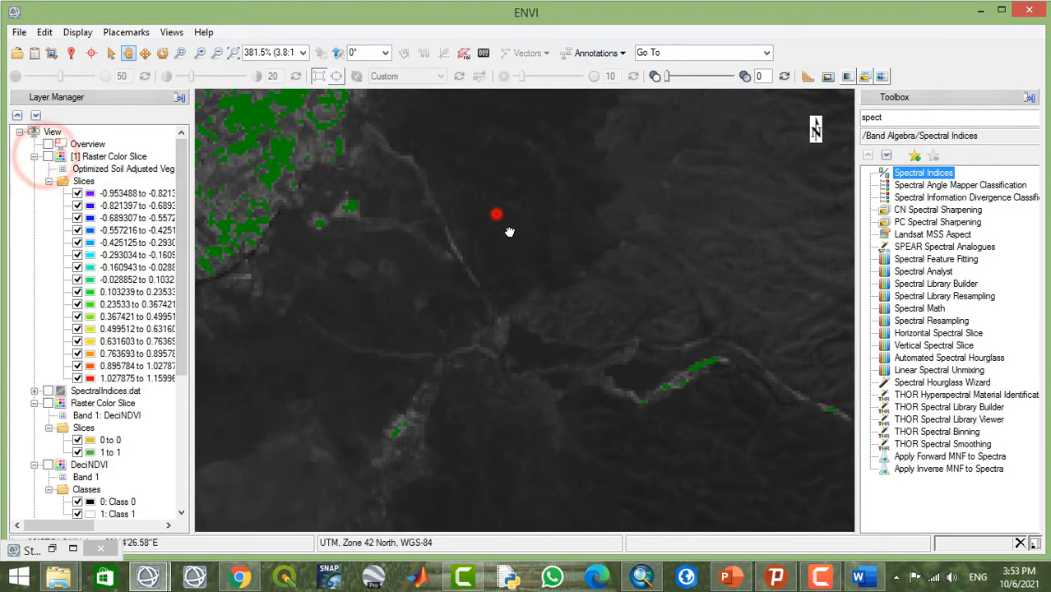
# - Return to an overview of the Thresh (NDVI) vegetation and display the [1] Raster Color Slice layer over it
pyautogui.scroll(-12, 530, 292)
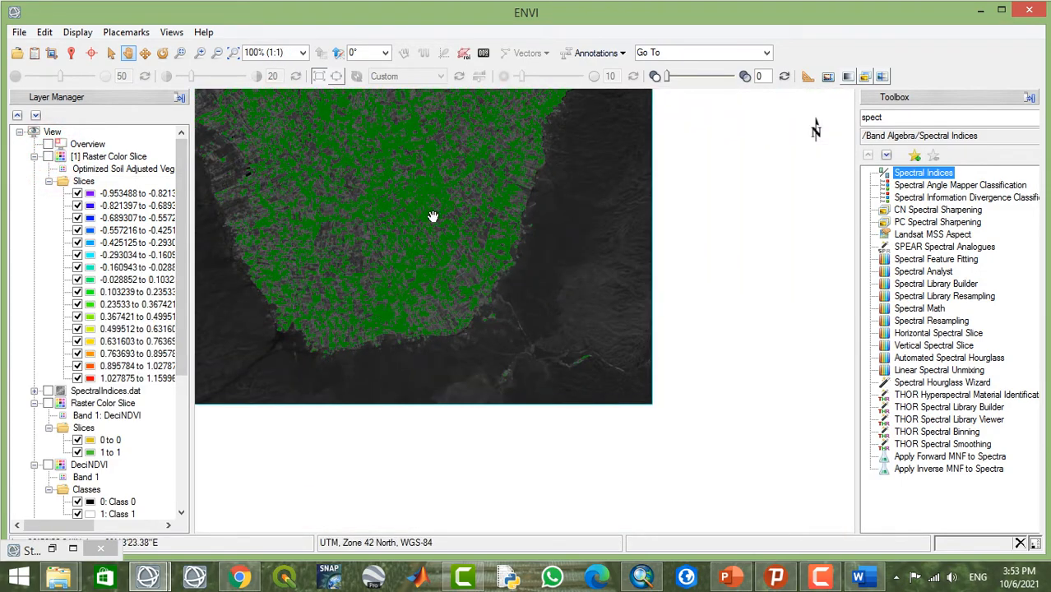
pyautogui.moveTo(430, 219); pyautogui.dragTo(533, 330)
pyautogui.moveTo(470, 256); pyautogui.dragTo(517, 360)
pyautogui.scroll(-4, 497, 288)
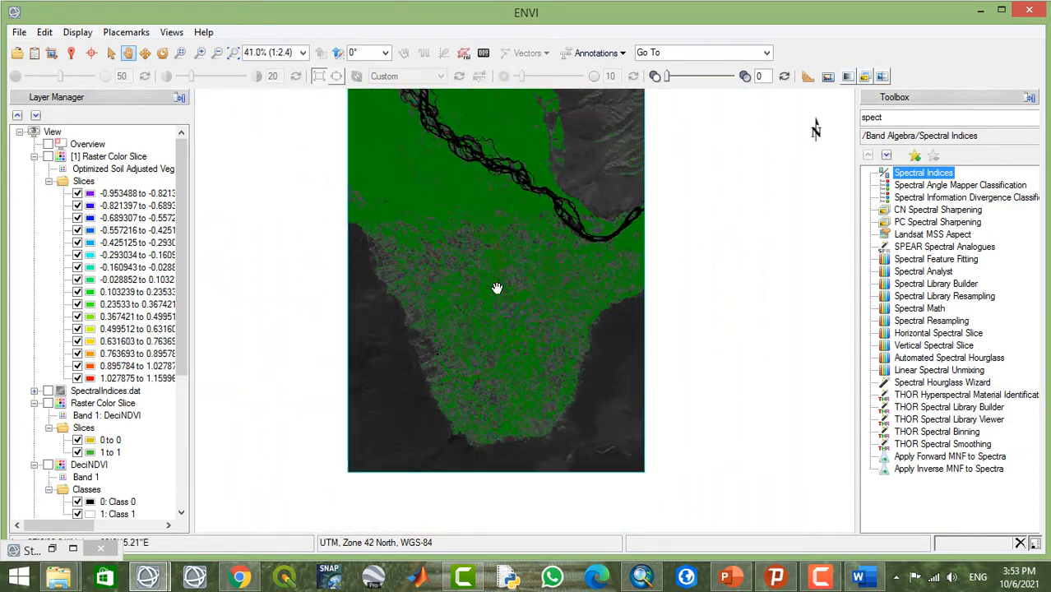
pyautogui.scroll(2, 497, 287)
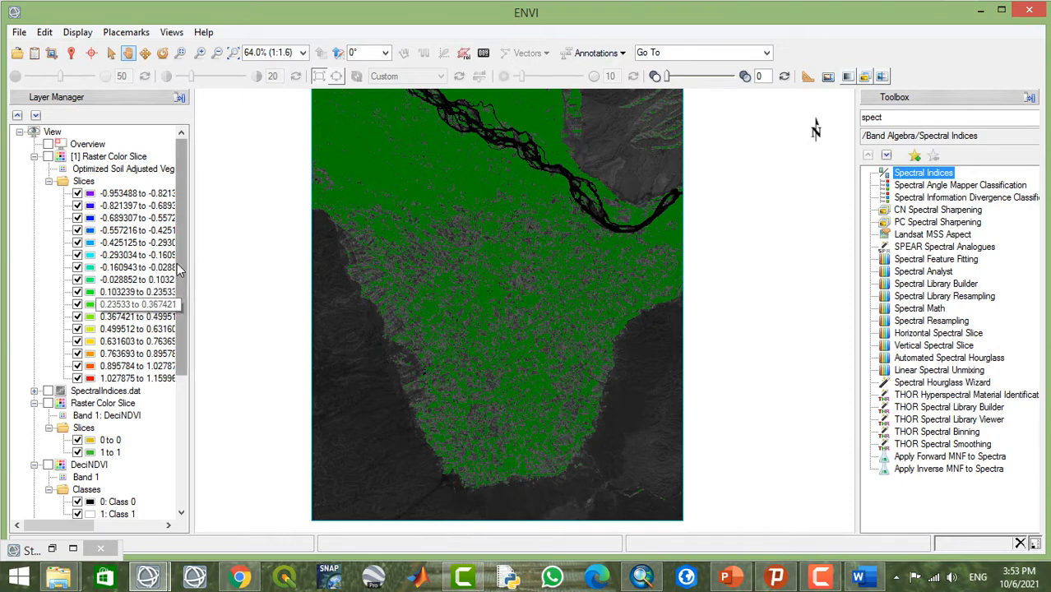
pyautogui.click(48, 156)
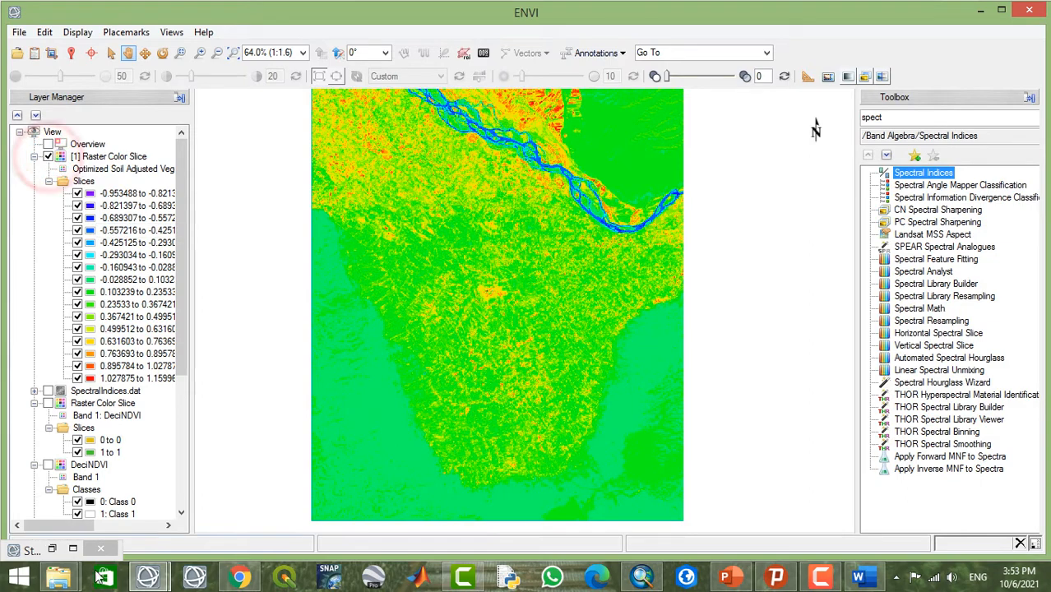
# - Switch to File Explorer and copy LC08_L1TP_178034_20210823_20210831_01_T1.tar.gz from the Downloads folder
pyautogui.click(58, 576)
pyautogui.click(239, 518)
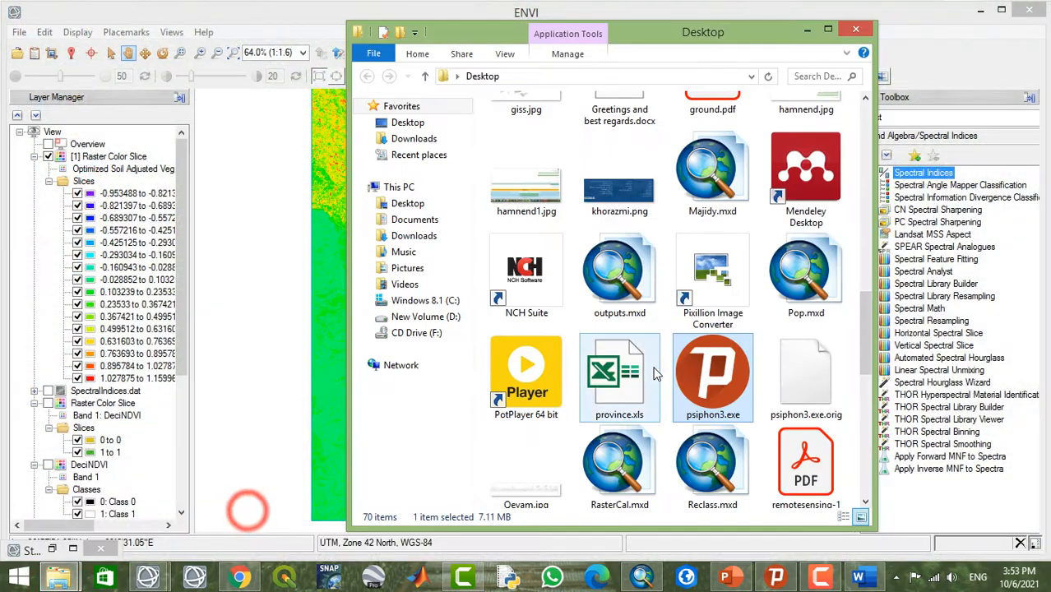
pyautogui.scroll(-10, 655, 373)
pyautogui.scroll(10, 655, 372)
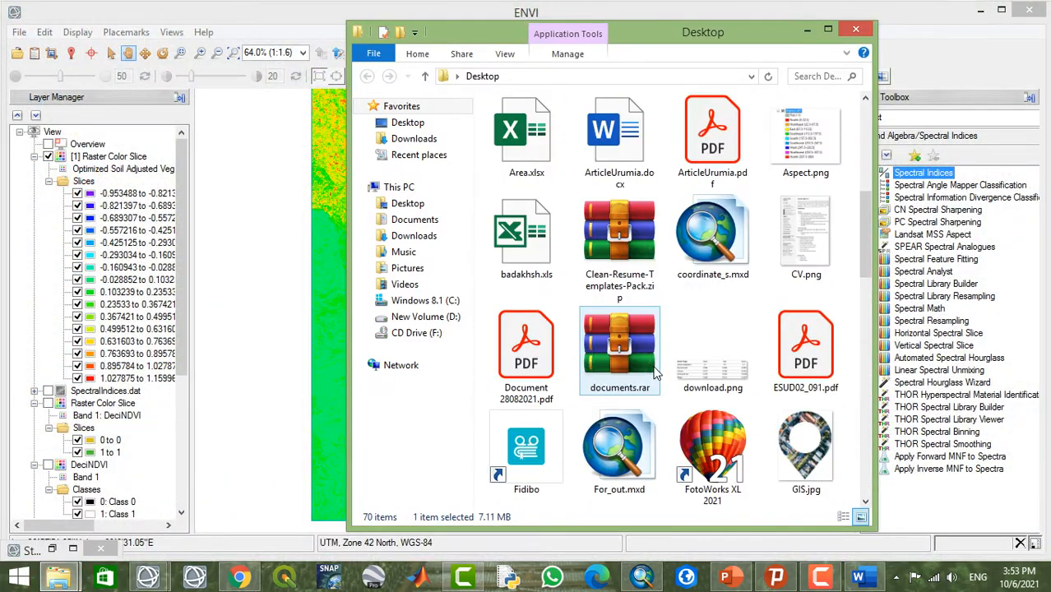
pyautogui.click(416, 140)
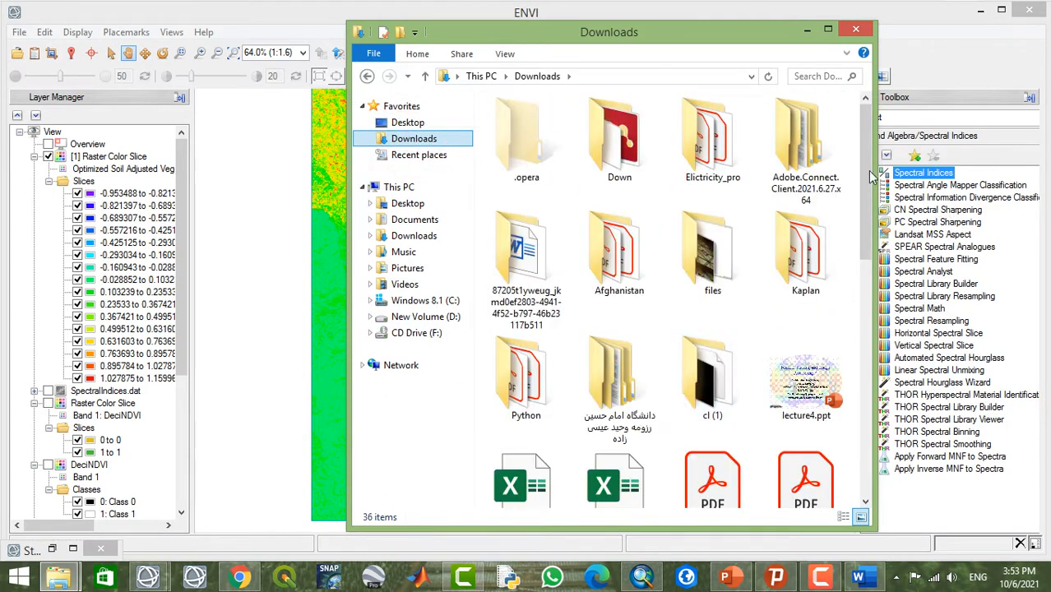
pyautogui.moveTo(870, 175); pyautogui.dragTo(858, 457)
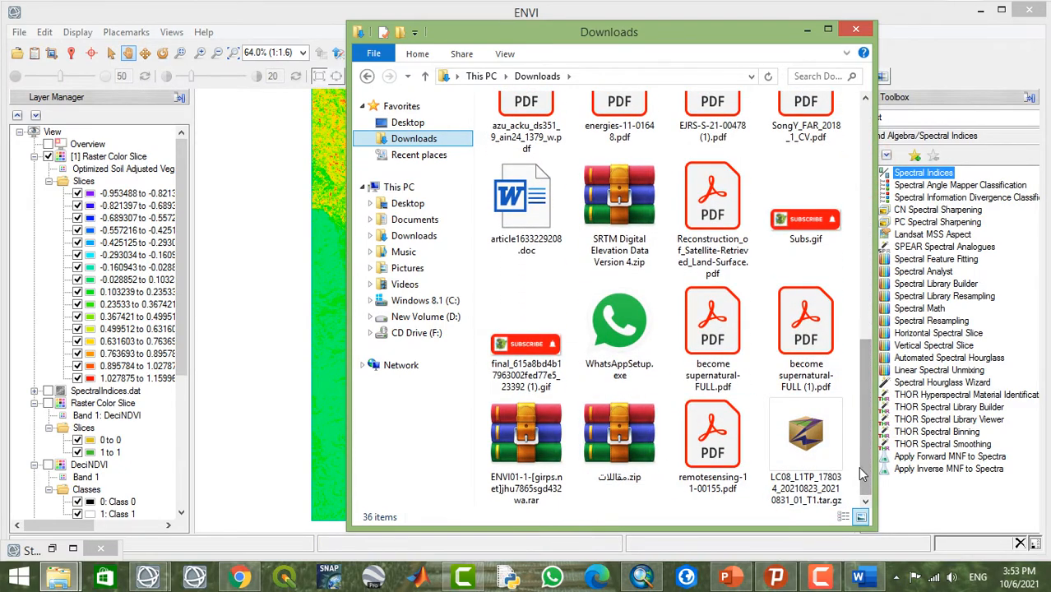
pyautogui.click(789, 435)
pyautogui.rightClick(780, 429)
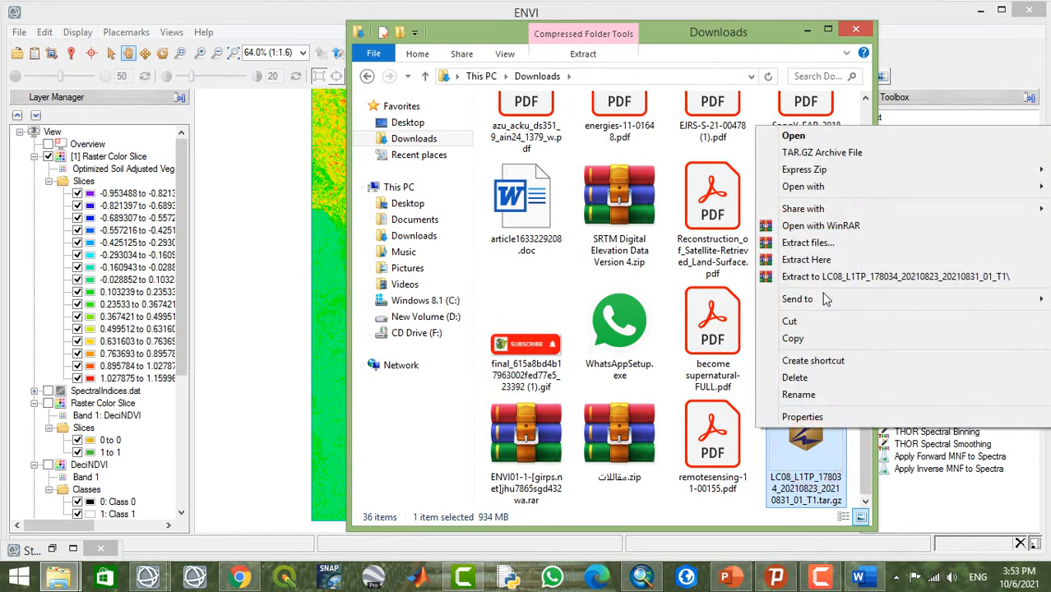
pyautogui.click(802, 338)
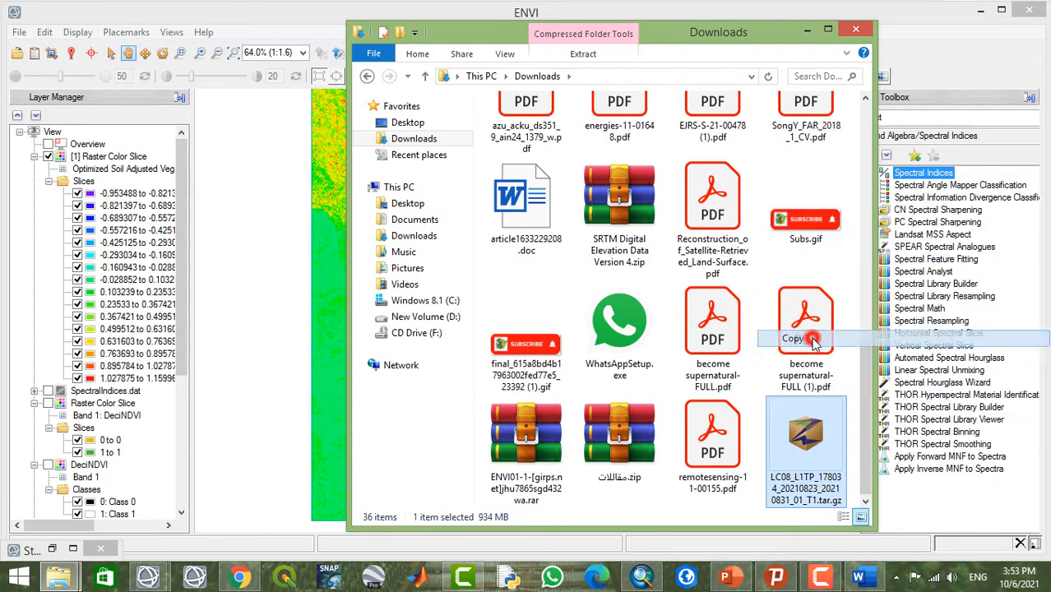
# - Create a new folder named landsat inside the ENVI folder on New Volume (D:)
pyautogui.click(424, 317)
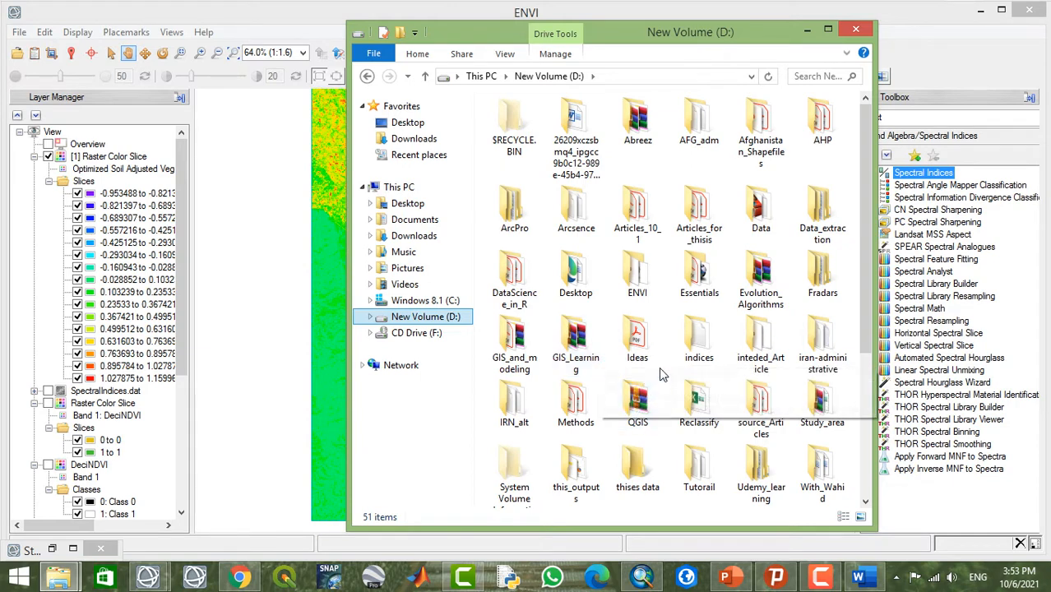
pyautogui.doubleClick(637, 276)
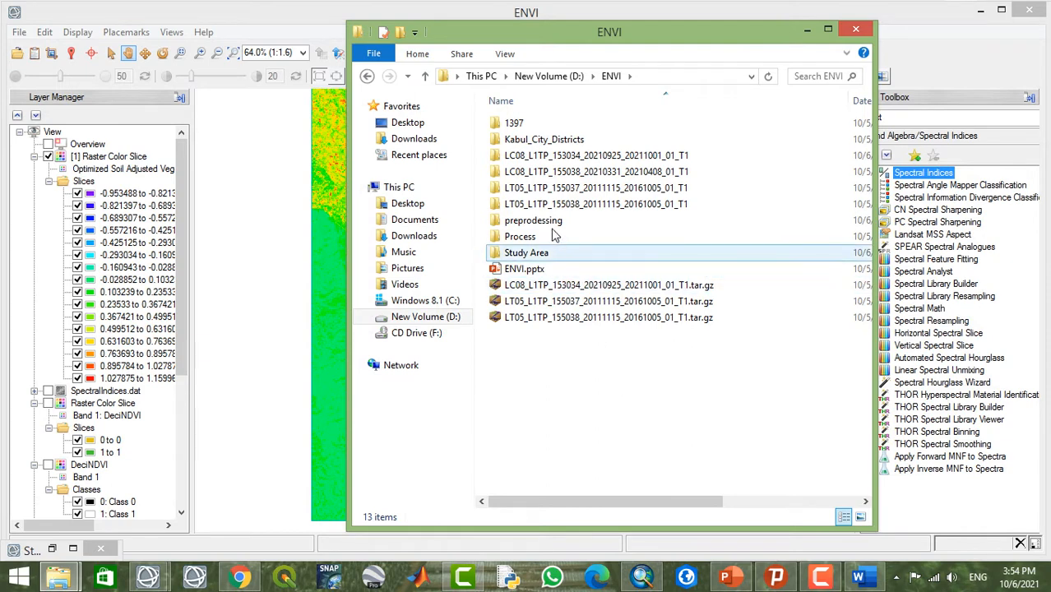
pyautogui.rightClick(539, 362)
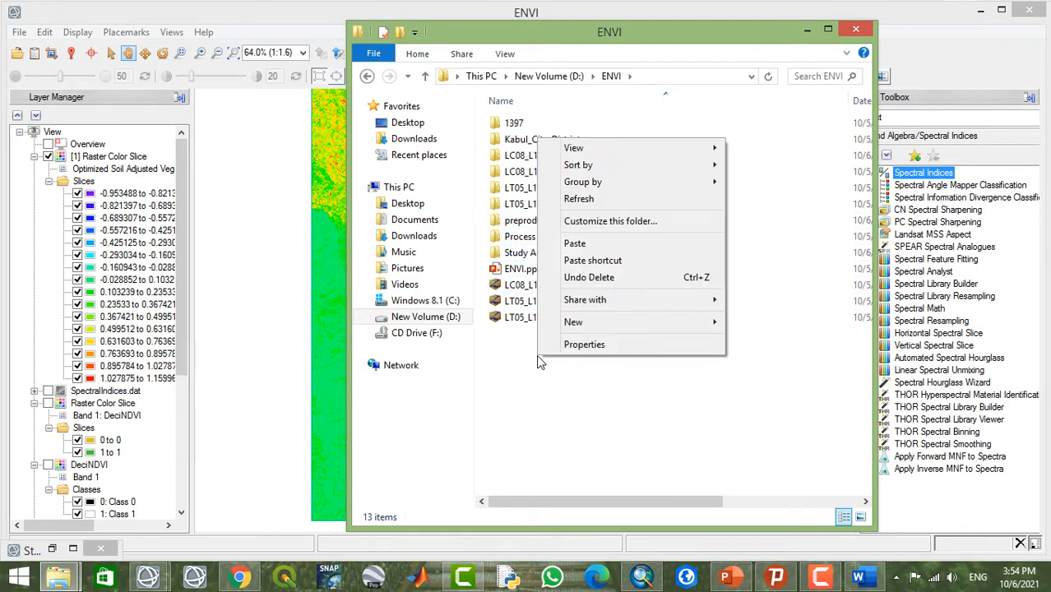
pyautogui.click(538, 361)
pyautogui.click(540, 362)
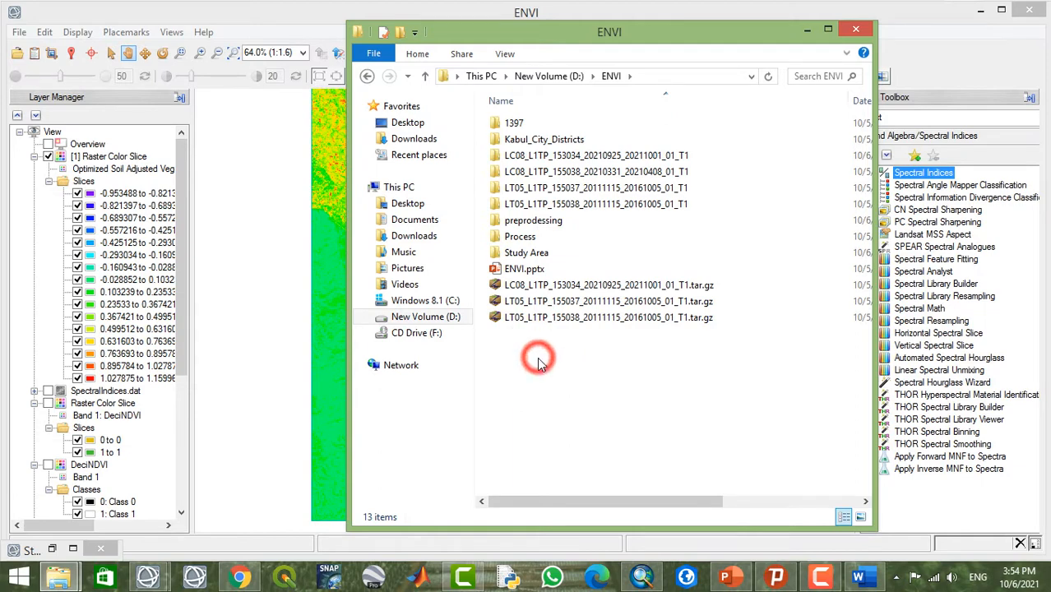
pyautogui.hotkey('ctrl', 'shift', 'n')
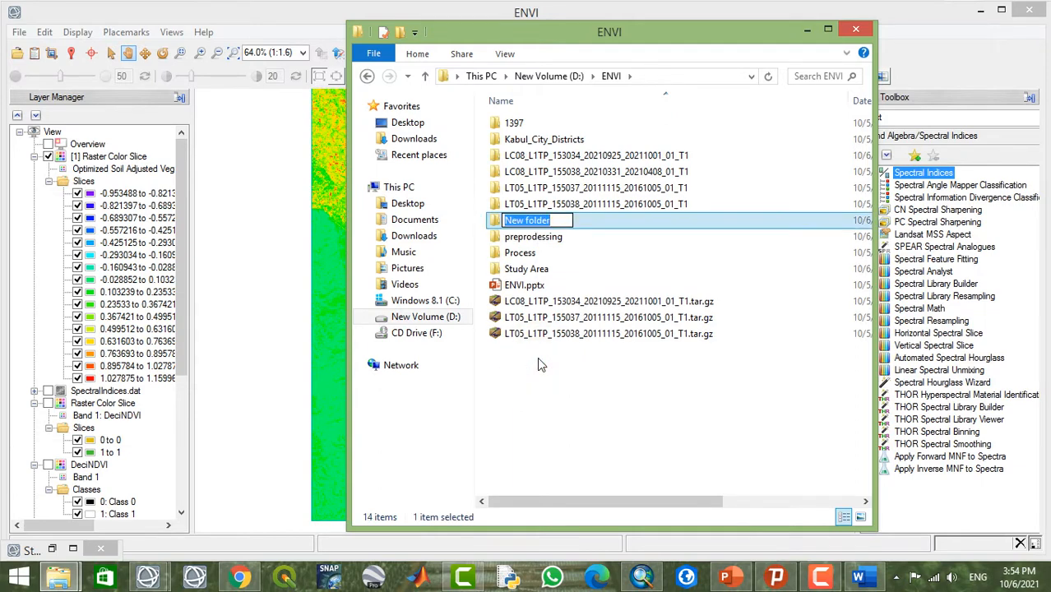
pyautogui.write('land')
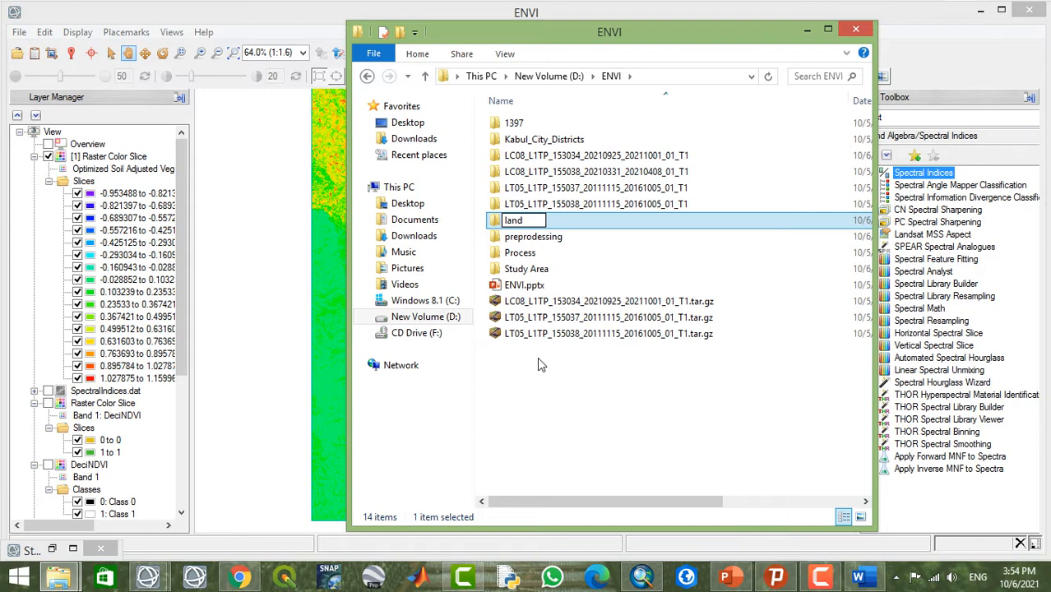
pyautogui.write('sat')
pyautogui.press('Return')
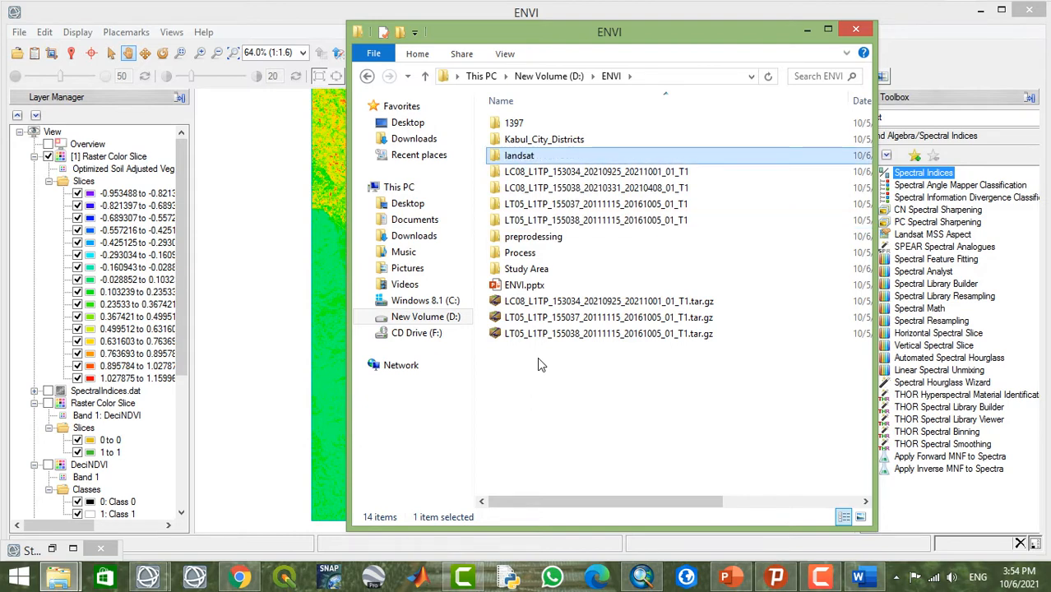
# - Paste the copied Landsat archive into the new landsat folder and switch back to ENVI
pyautogui.press('Return')
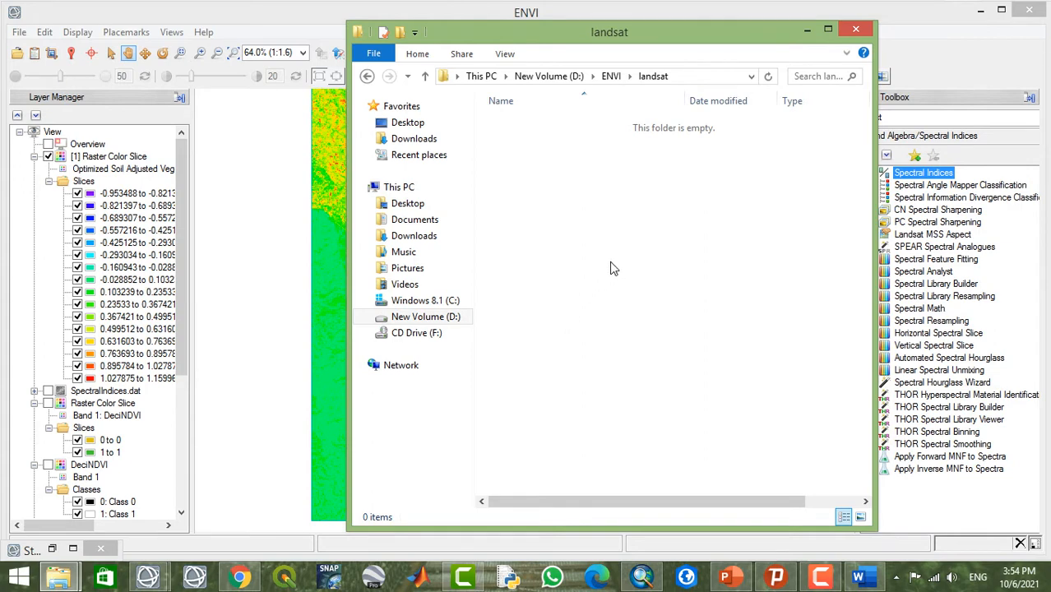
pyautogui.hotkey('ctrl', 'v')
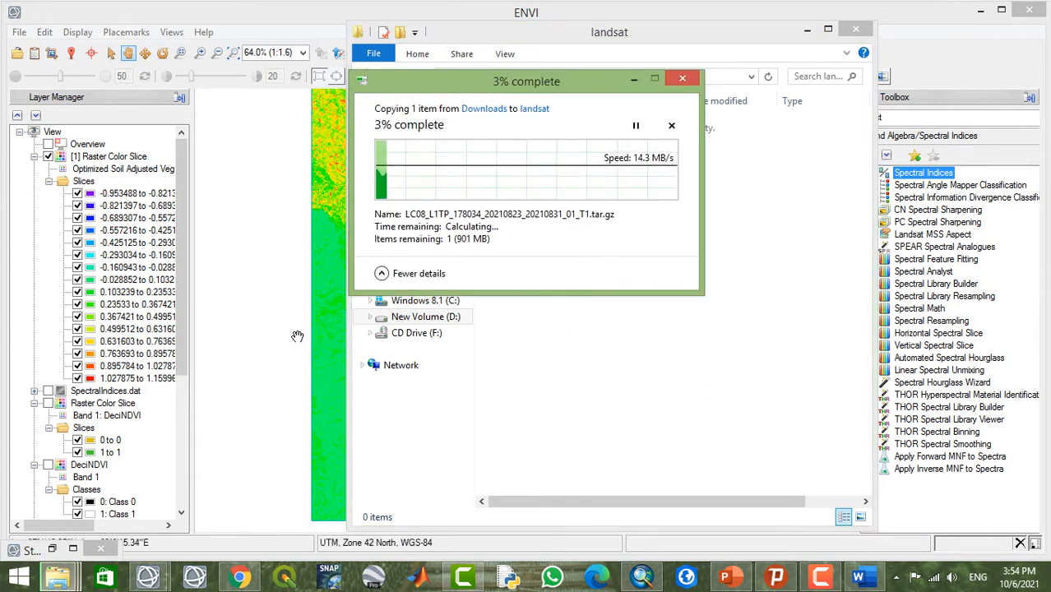
pyautogui.click(251, 293)
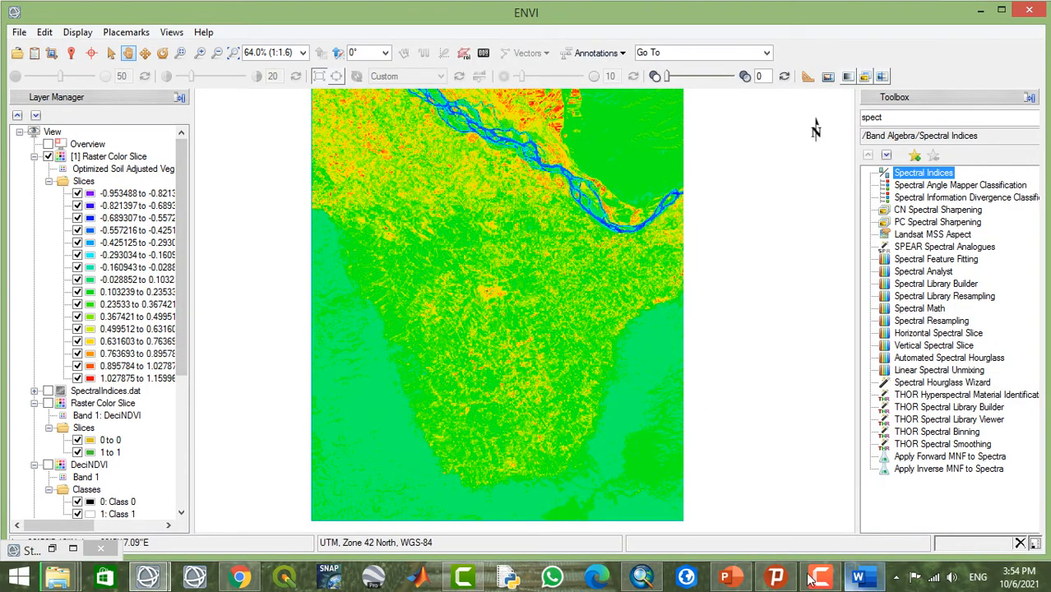